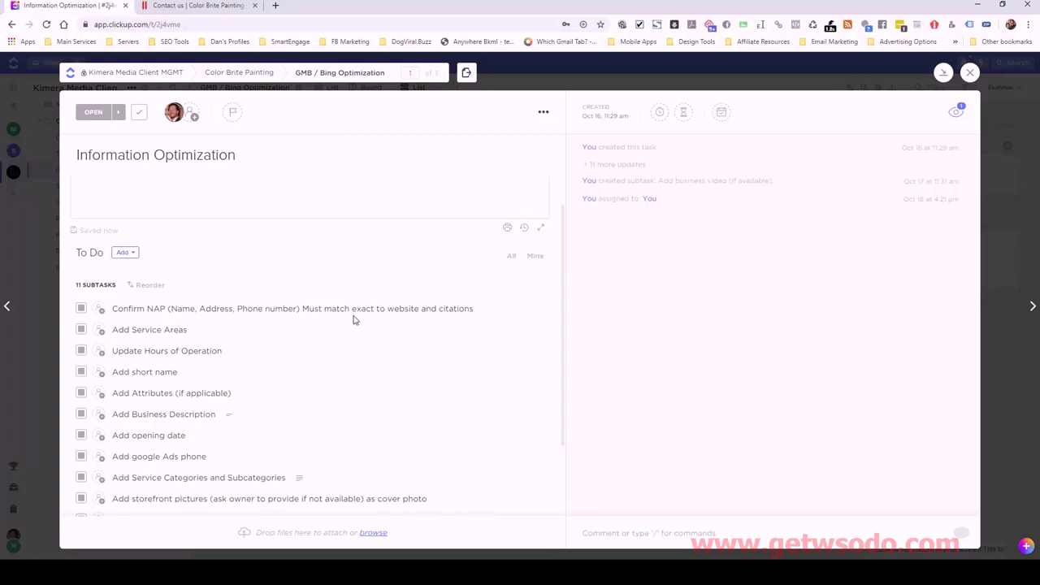
Check the business's phone number and address on the Color Brite Painting website's Contact us page
left_click(180, 10)
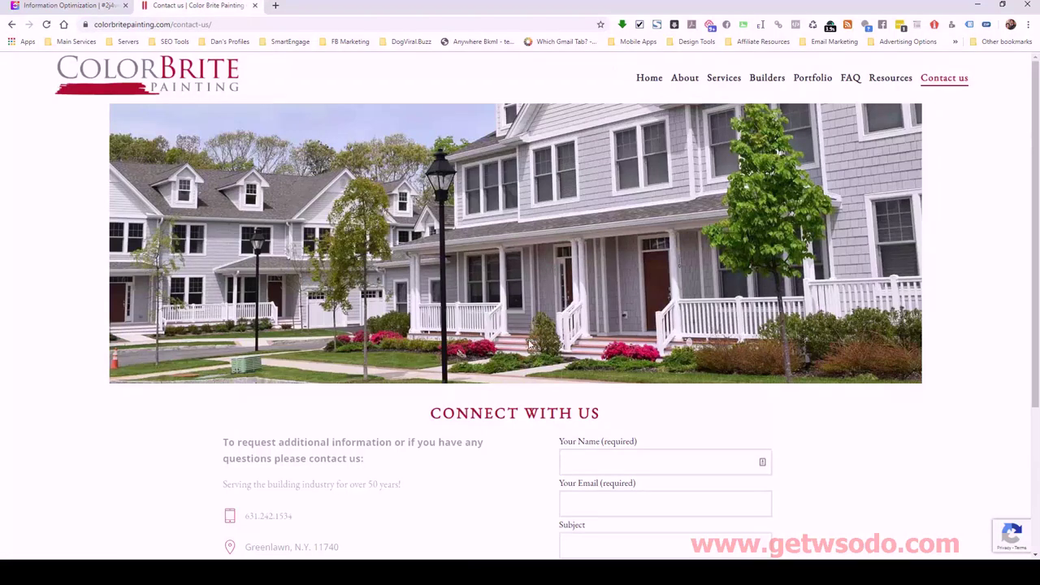
scroll(430, 388, "down", 3)
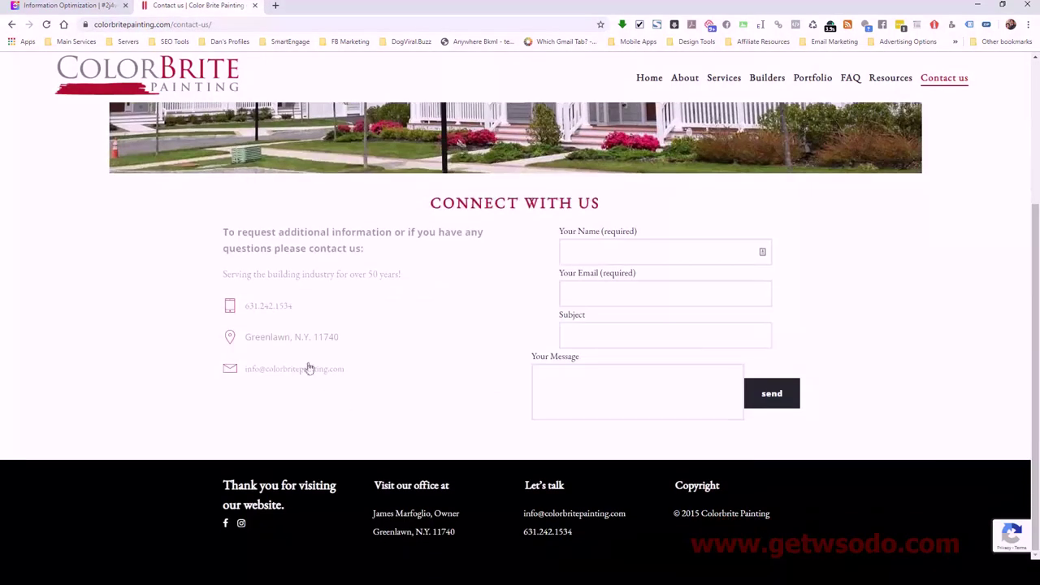
scroll(435, 344, "up", 2)
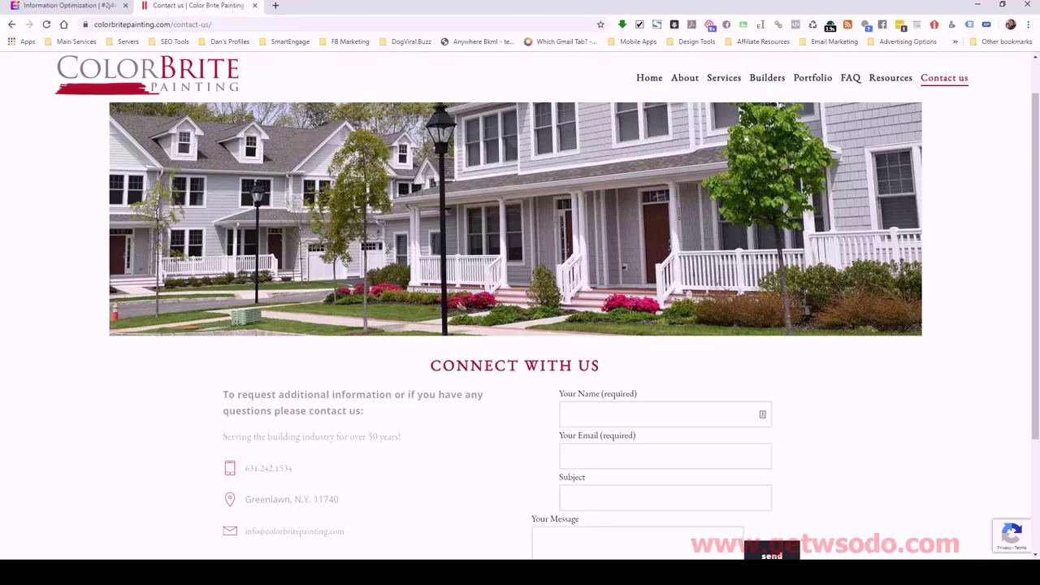
Open the Color Brite Painting Of Long Island location in Google My Business and compare its address with the website's contact page
key("alt+Tab")
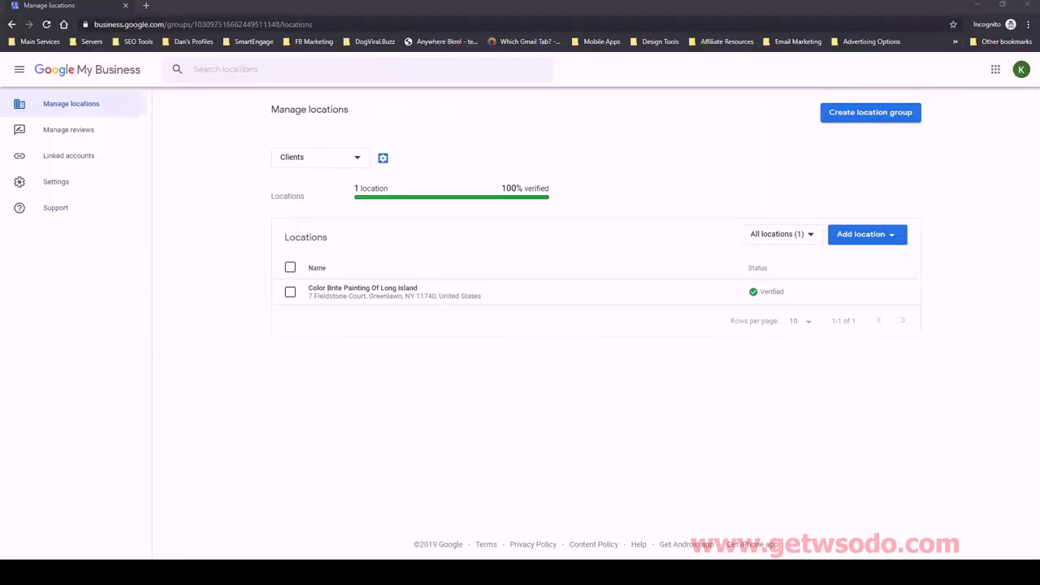
left_click(376, 290)
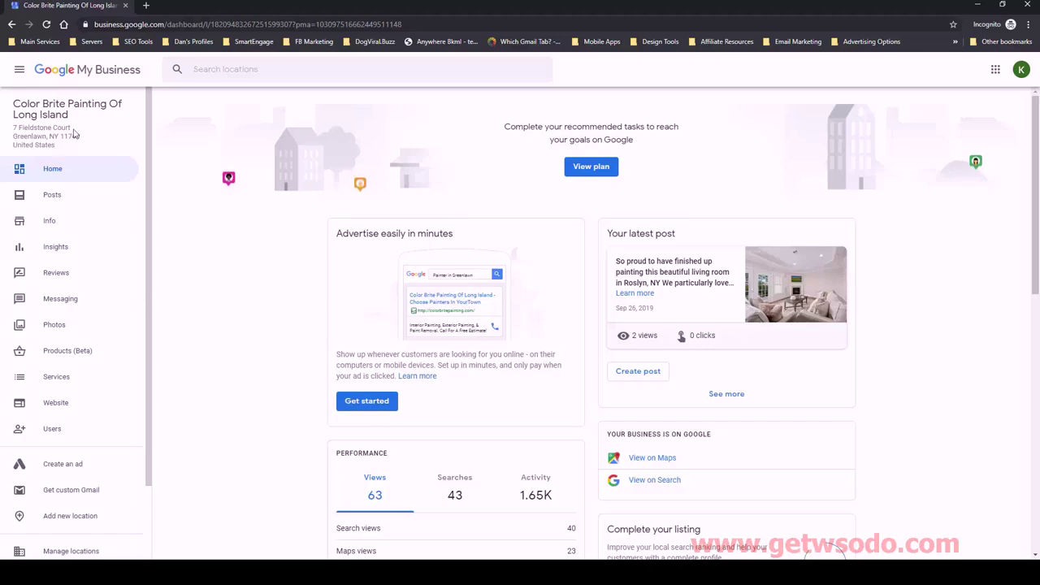
left_click(133, 172)
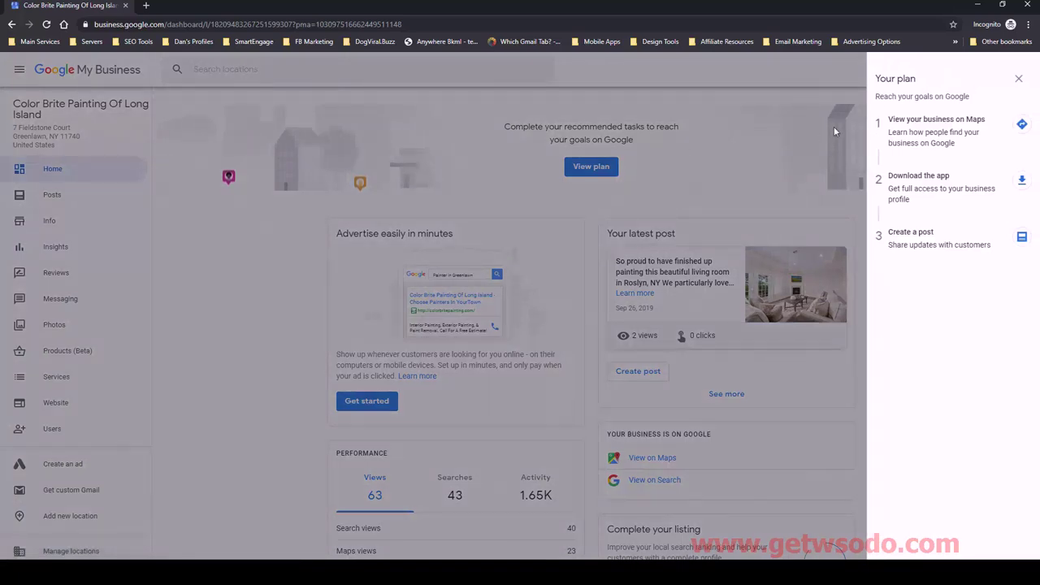
left_click(1018, 78)
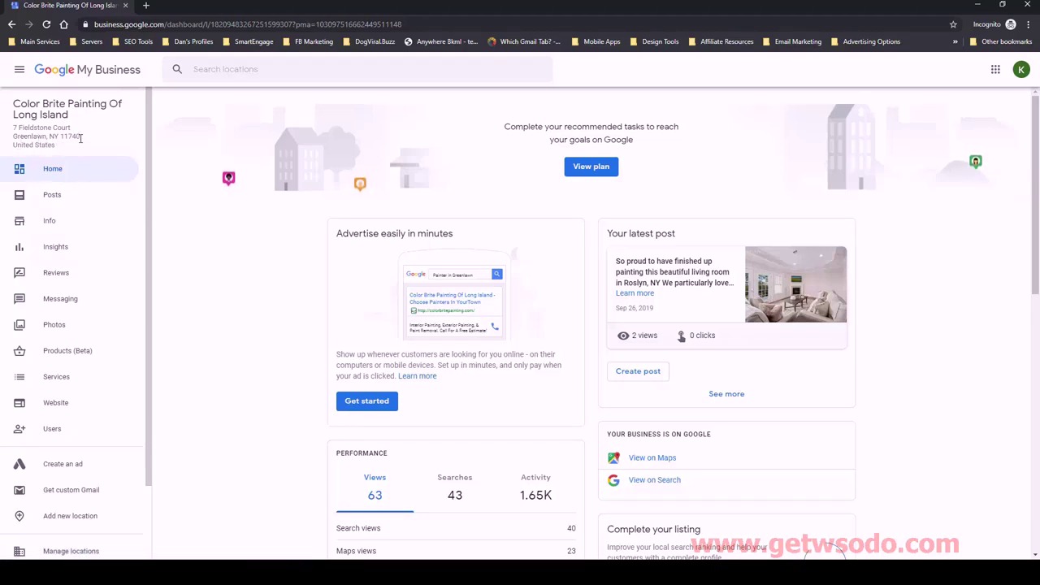
left_click_drag(81, 138, 13, 137)
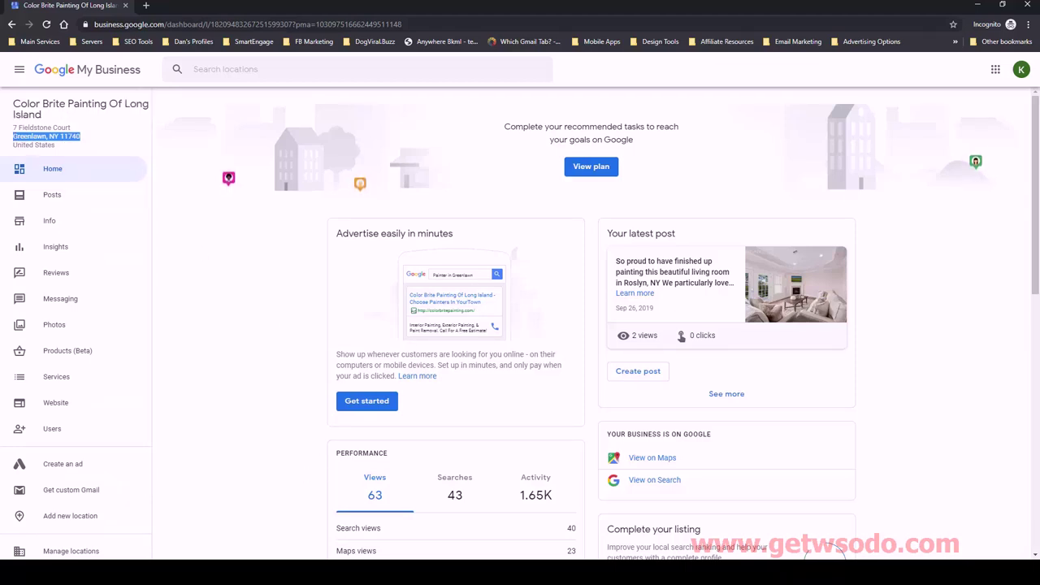
key("alt+Tab")
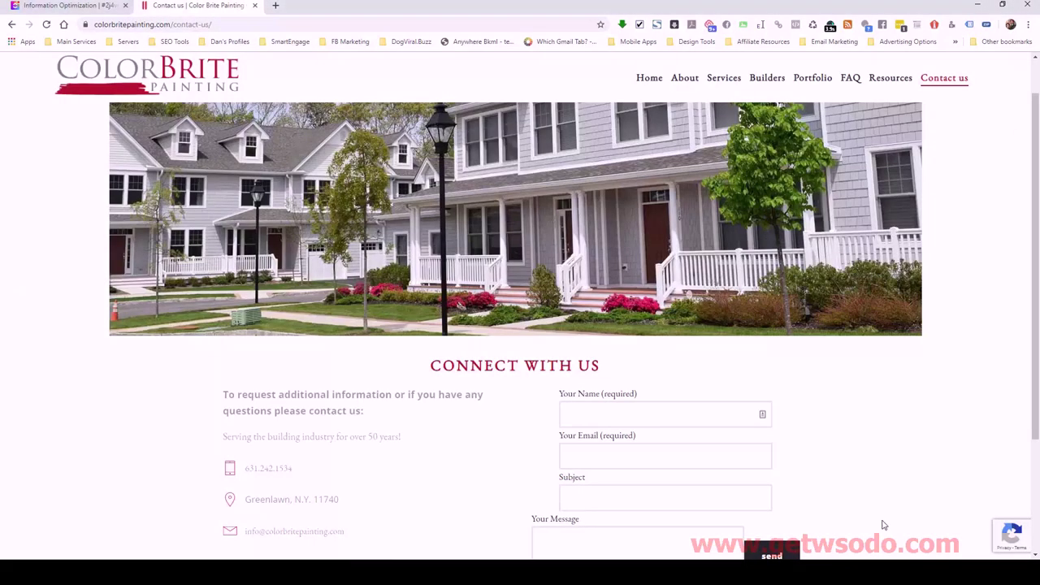
scroll(467, 485, "down", 1)
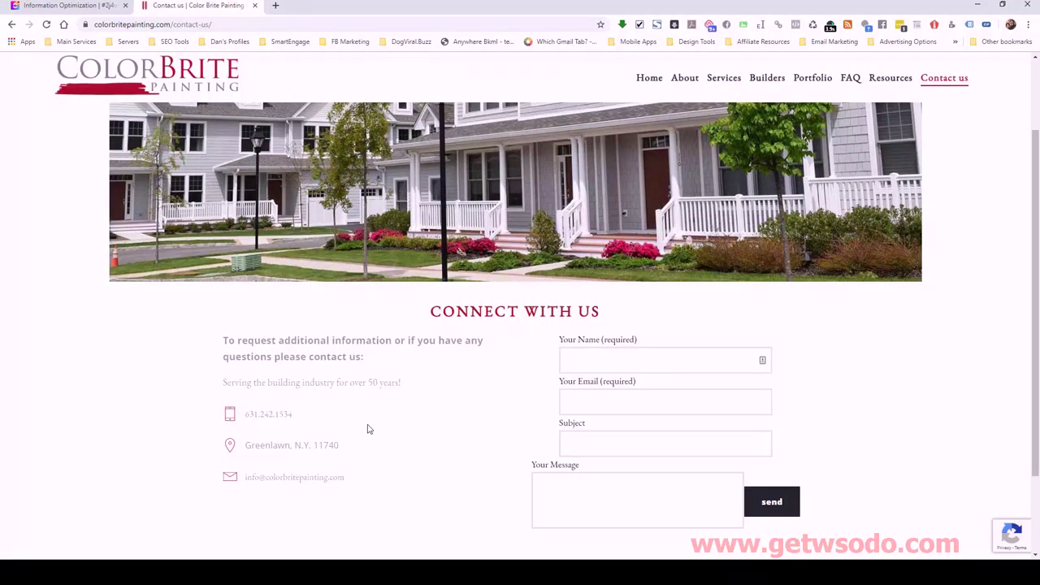
View the source of the website's home page, find "title" and highlight the business name in the title tag
left_click(188, 80)
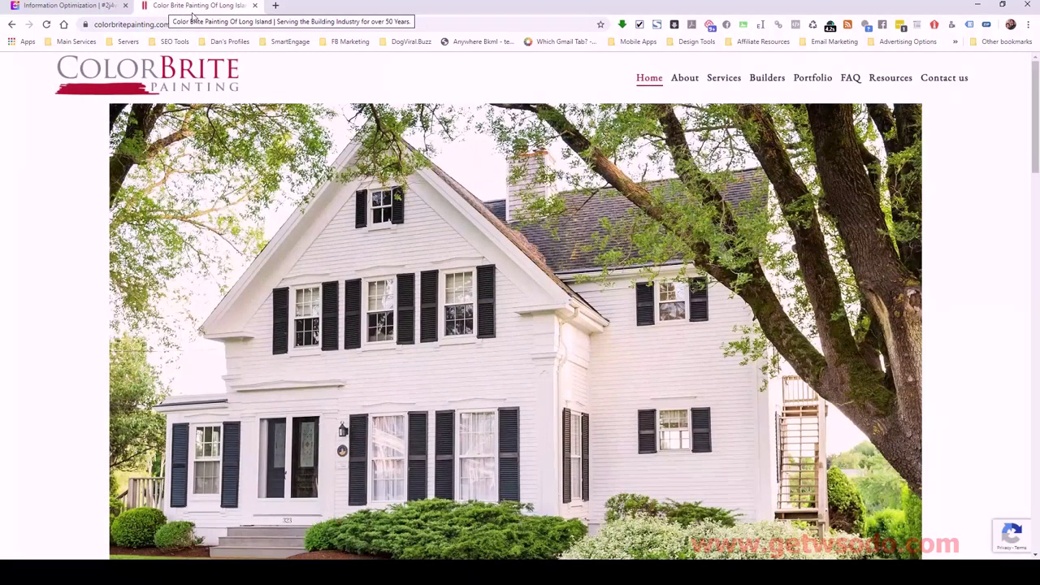
right_click(53, 231)
left_click(104, 399)
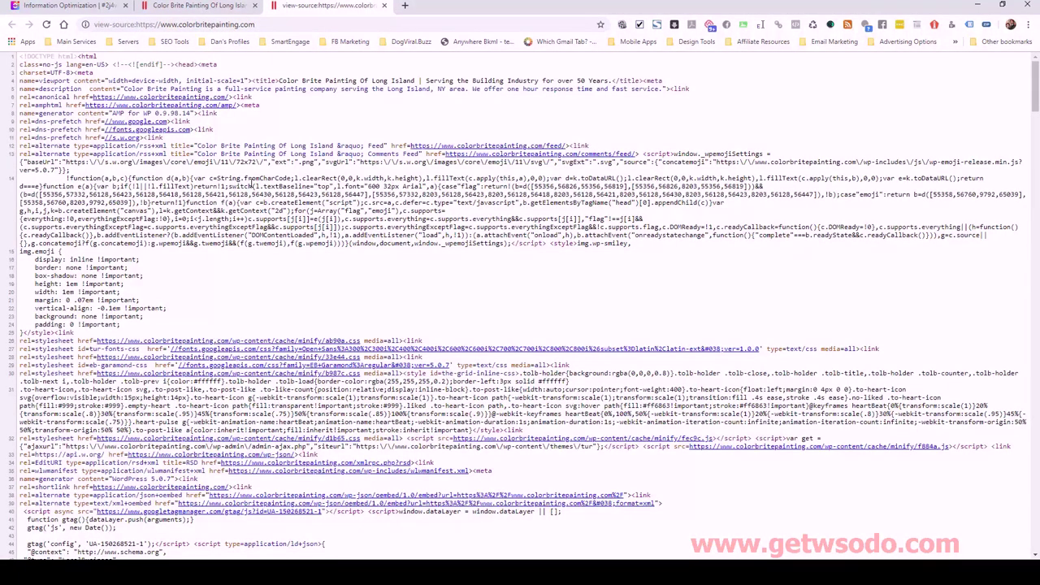
key("ctrl+f")
key("BackSpace")
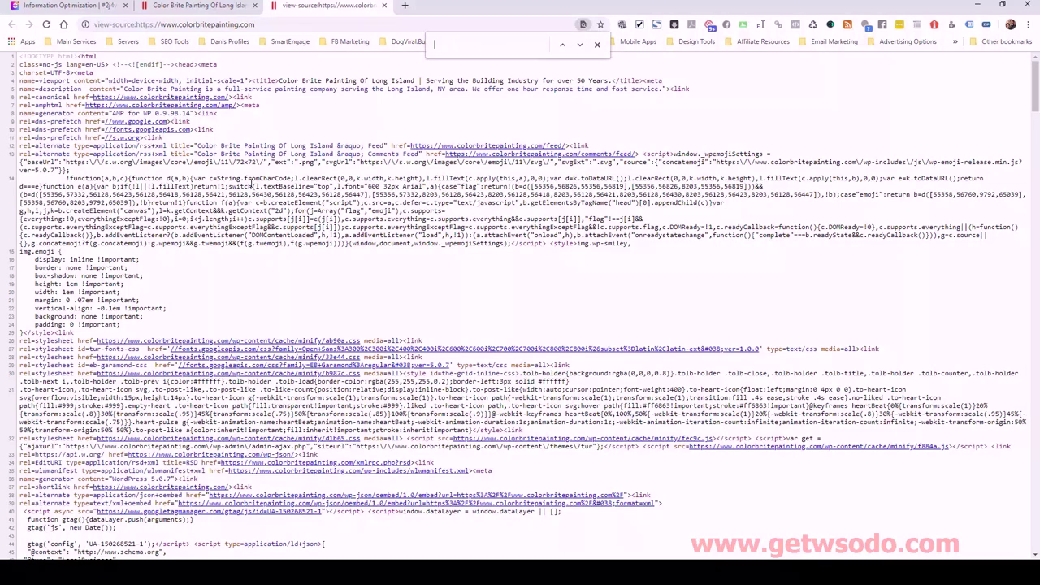
type("titl")
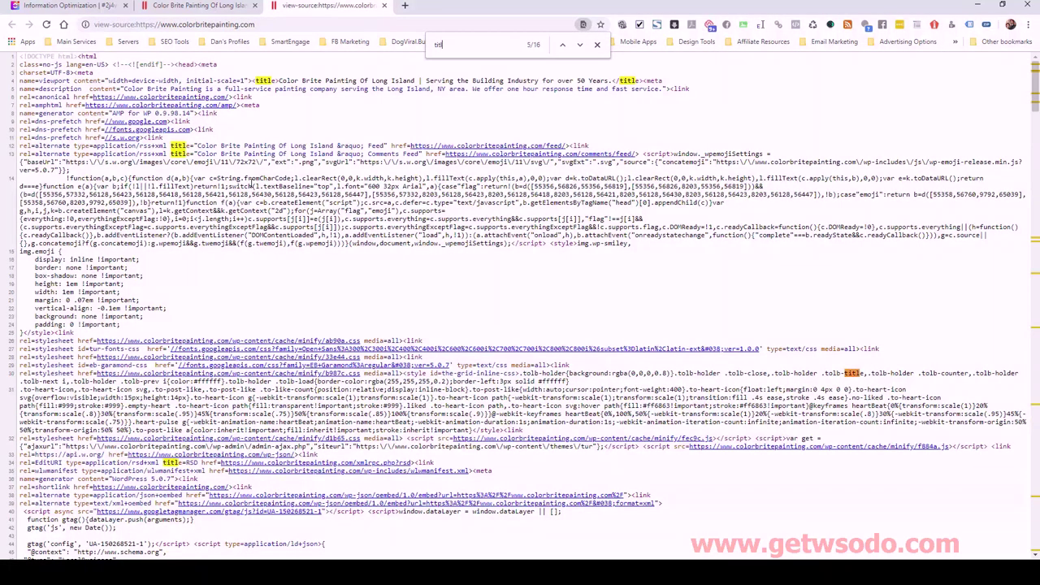
type("e")
mouse_move(278, 80)
left_mouse_down()
mouse_move(360, 89)
mouse_move(411, 80)
left_mouse_up()
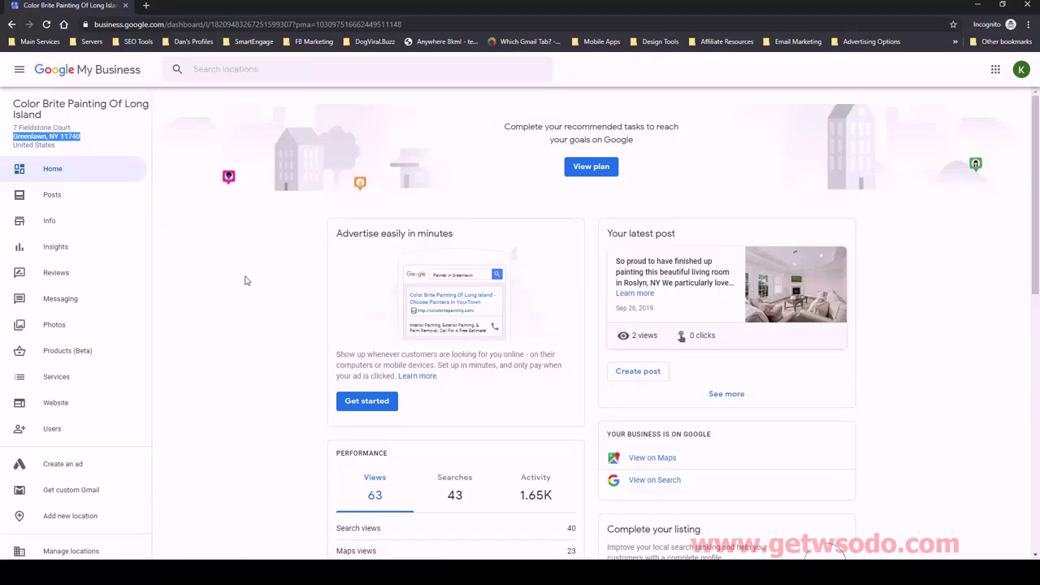
Switch to Google My Business and review the business name, address and phone number in the location's information
scroll(254, 294, "down", 5)
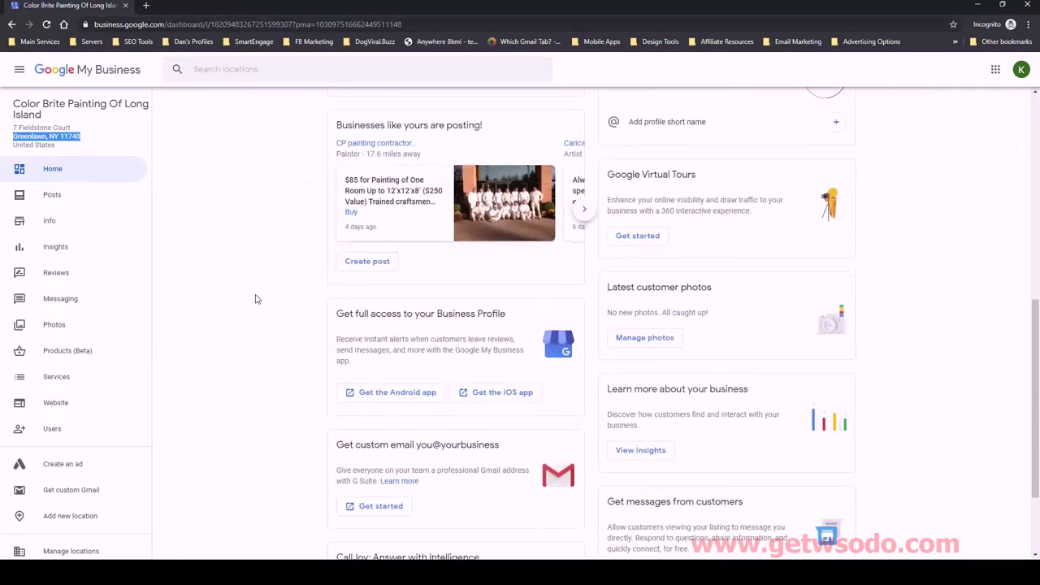
scroll(274, 271, "up", 5)
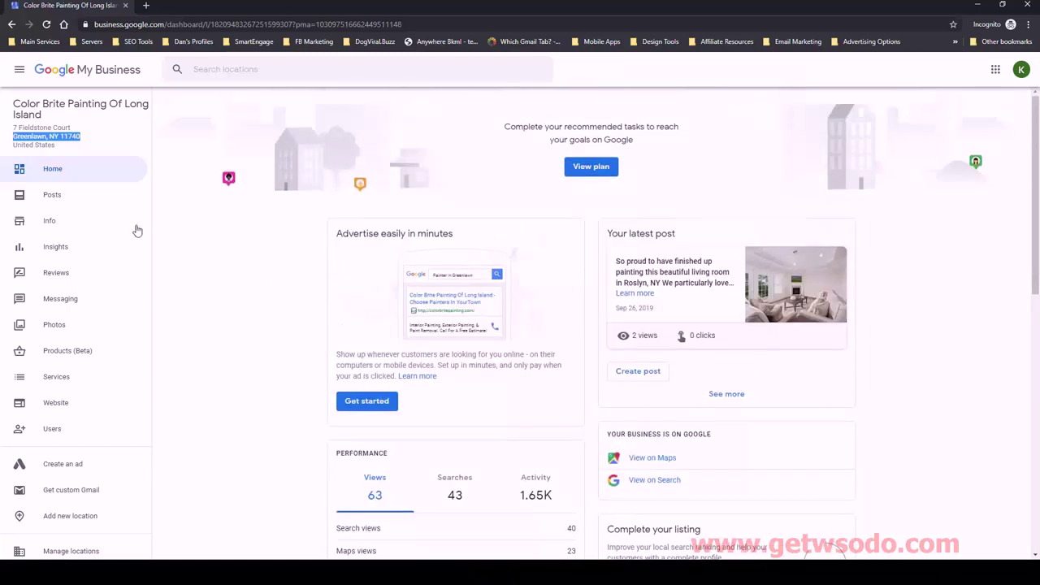
left_click(54, 223)
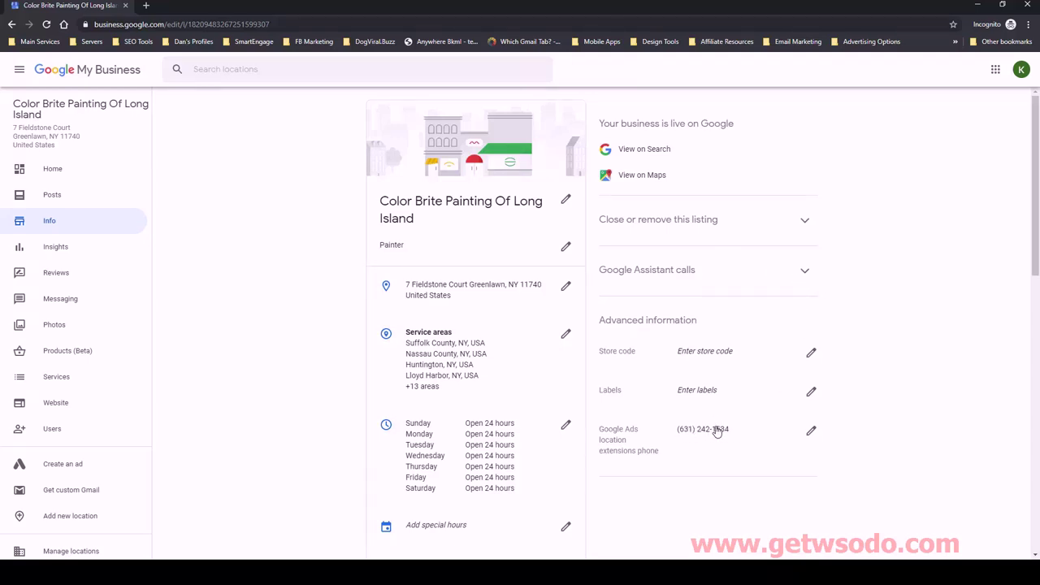
scroll(620, 432, "down", 3)
scroll(527, 425, "down", 2)
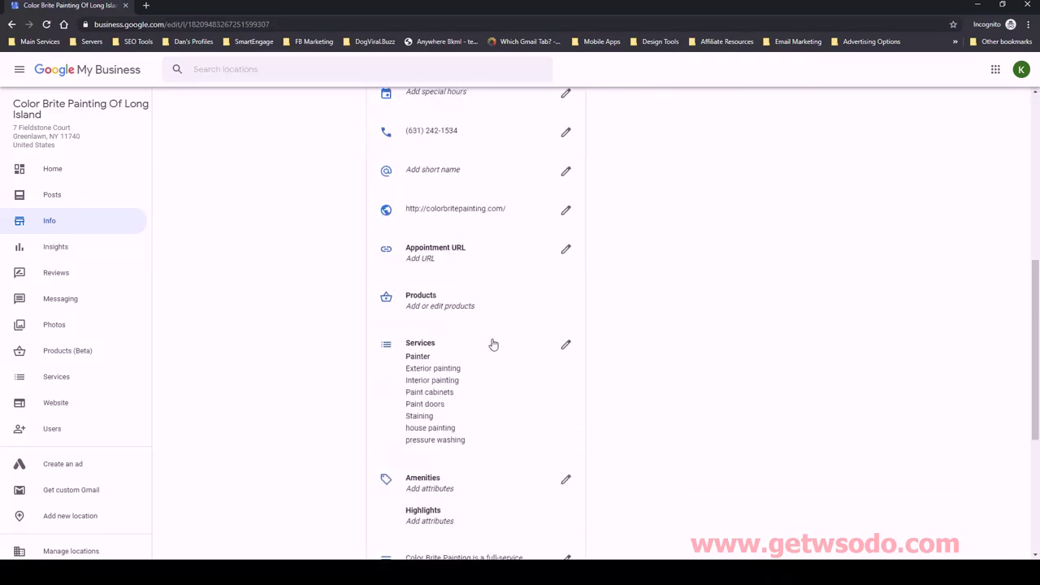
scroll(427, 299, "up", 2)
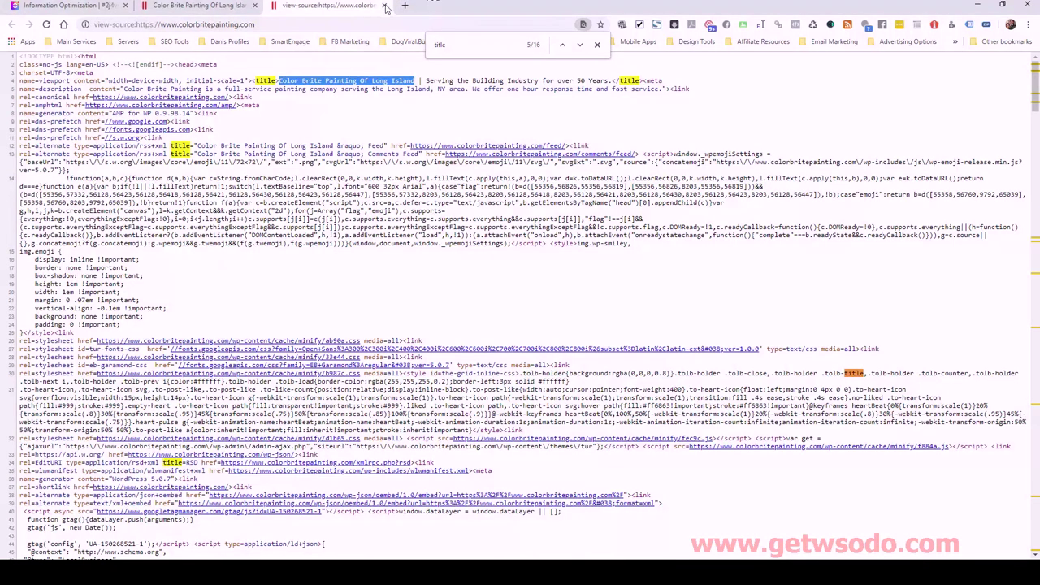
Close the page source and check the phone number on the website's Contact us page
left_click(385, 6)
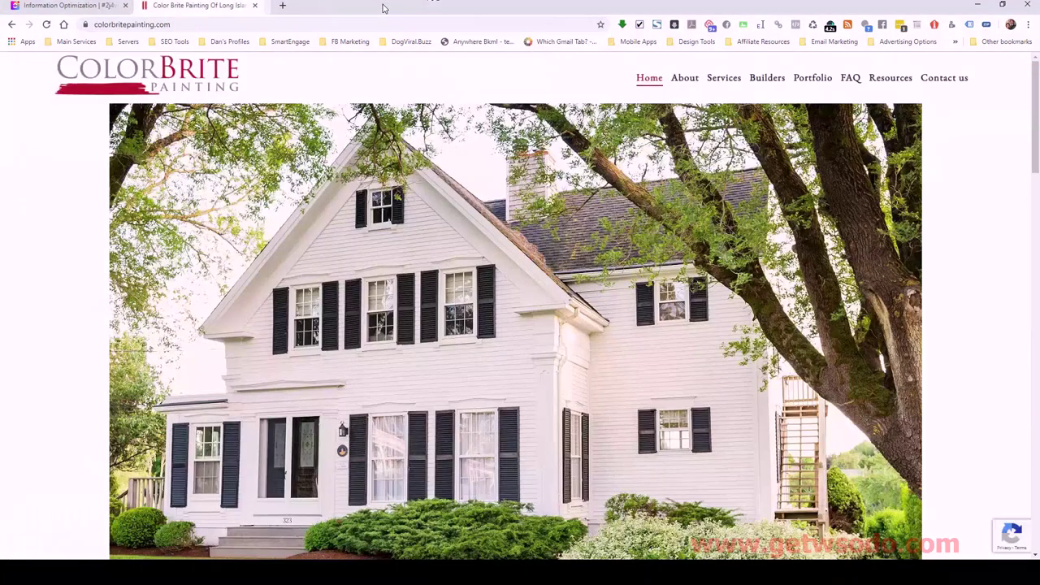
left_click(931, 81)
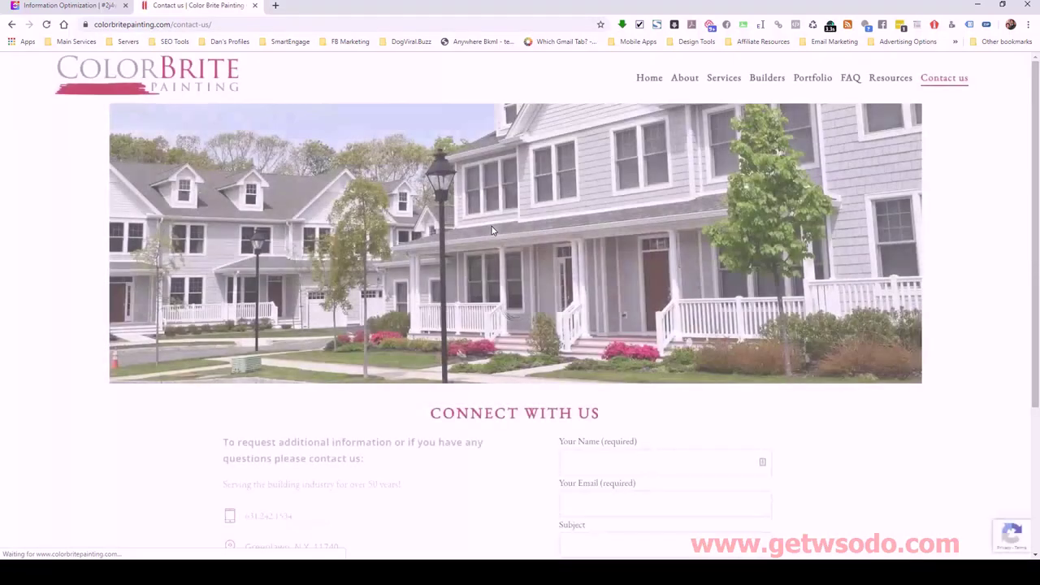
scroll(339, 372, "down", 2)
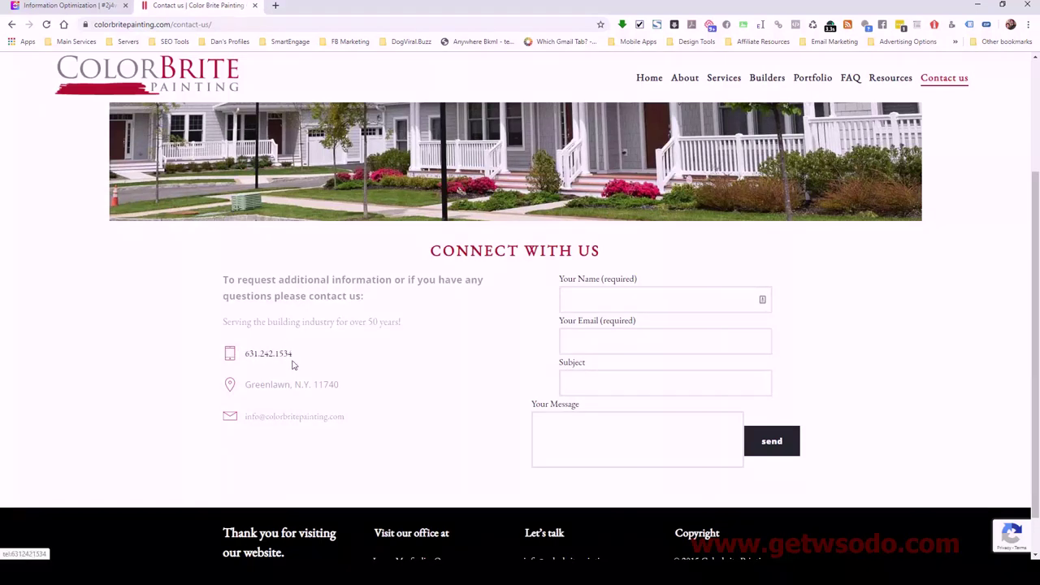
In the ClickUp Information Optimization task, set the Confirm NAP subtask's status to Closed
left_click(78, 6)
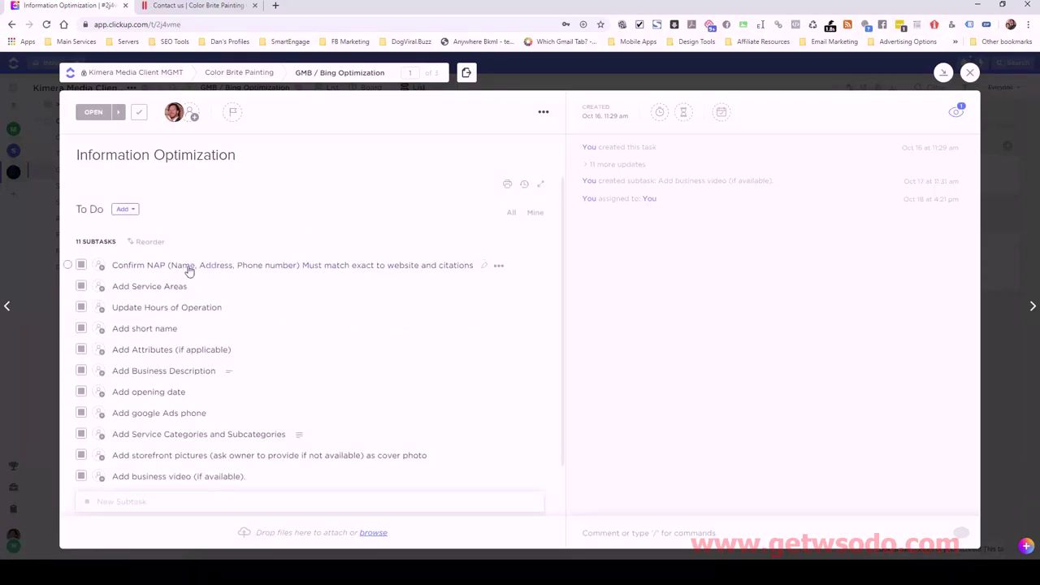
left_click(81, 265)
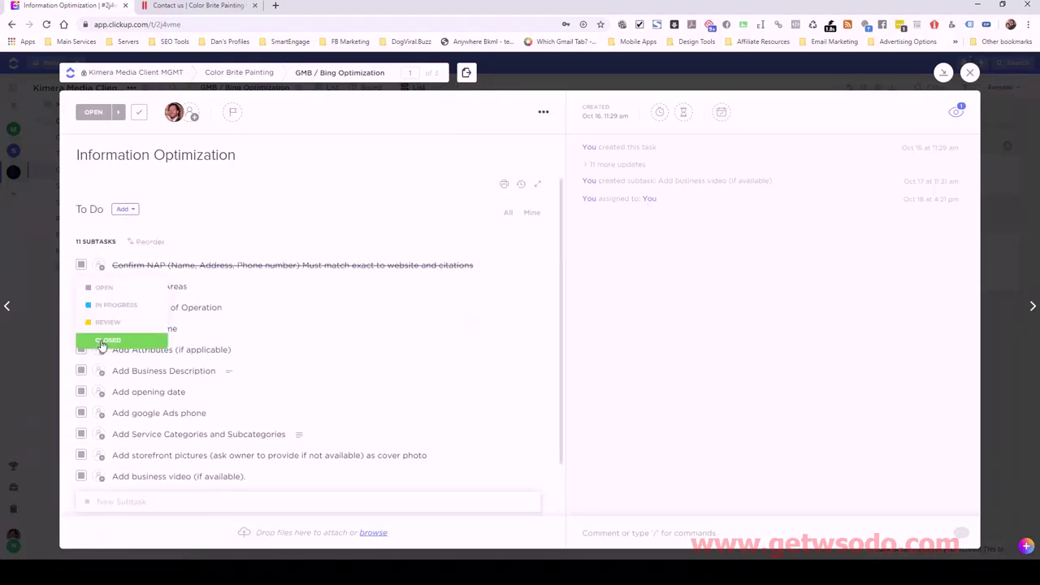
left_click(101, 342)
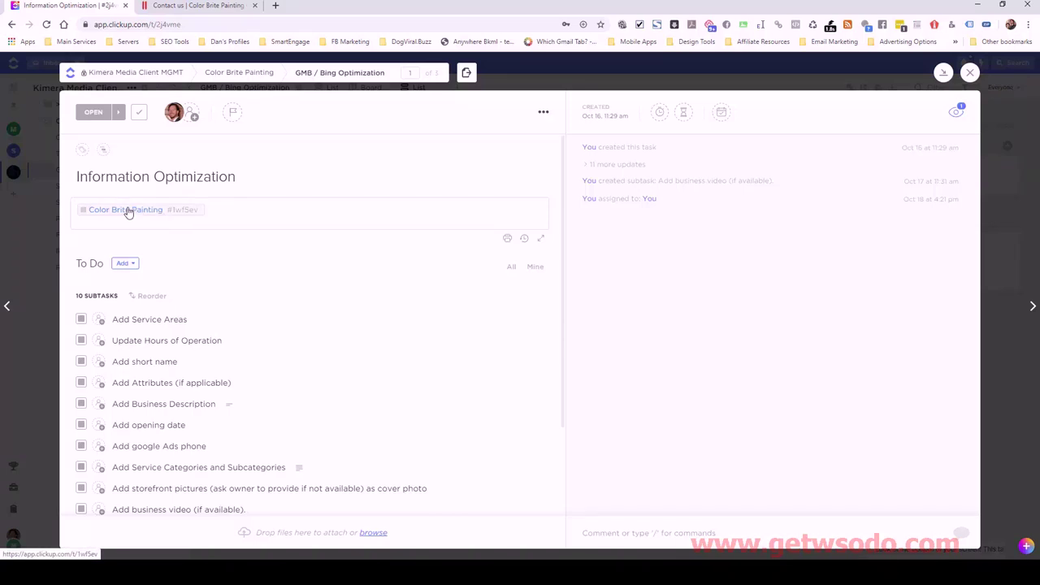
Open the linked Color Brite Painting task, expand its description and select the serviced cities from Southampton to Sands Point
left_click(129, 212)
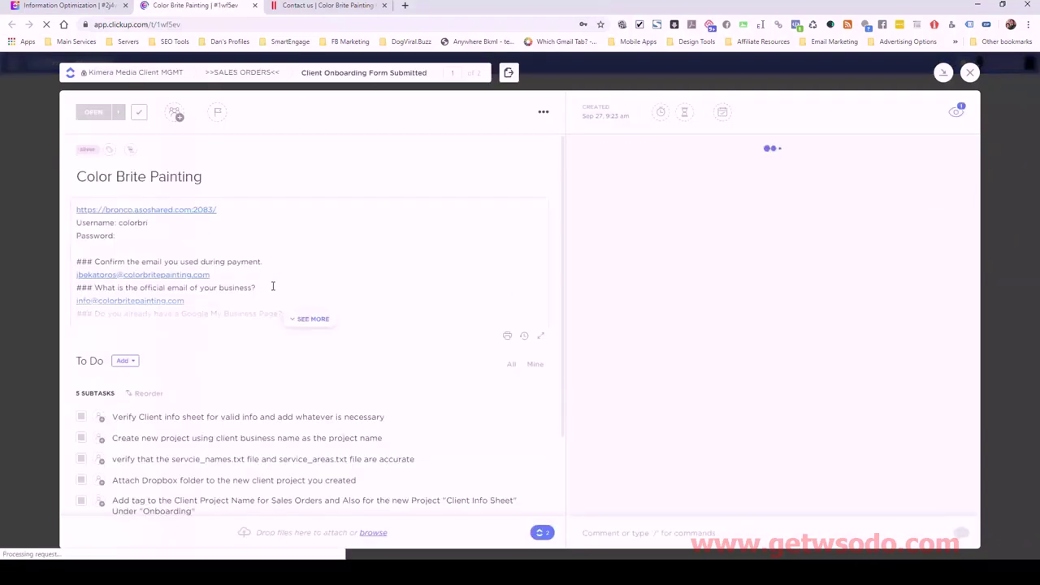
left_click(307, 320)
scroll(270, 282, "down", 5)
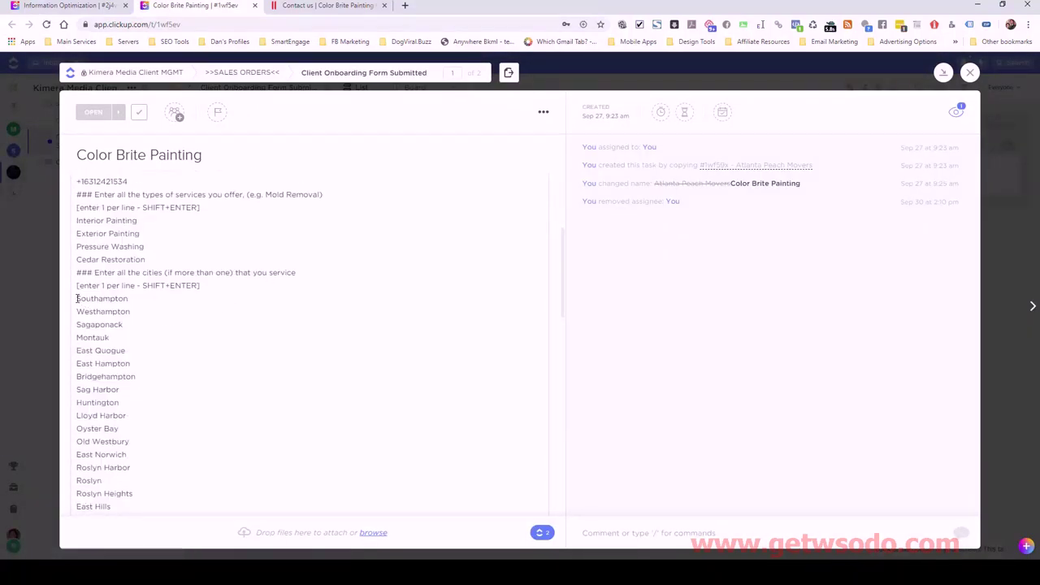
left_click_drag(77, 298, 130, 312)
scroll(132, 325, "down", 1)
left_click(195, 348)
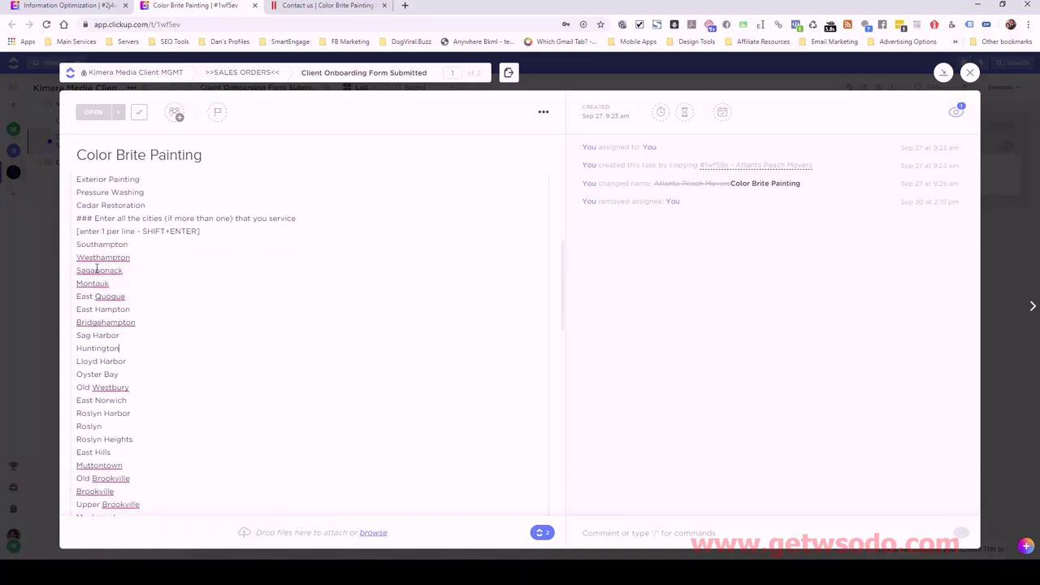
left_click_drag(78, 244, 156, 413)
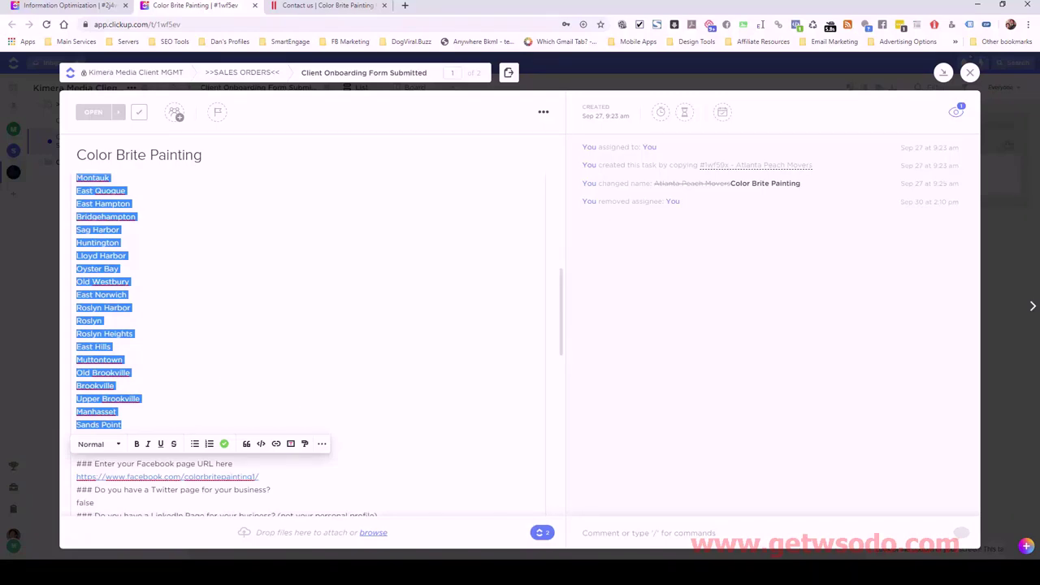
Switch to Google My Business, open the location's service areas for editing and review the listed areas
key("alt+Tab")
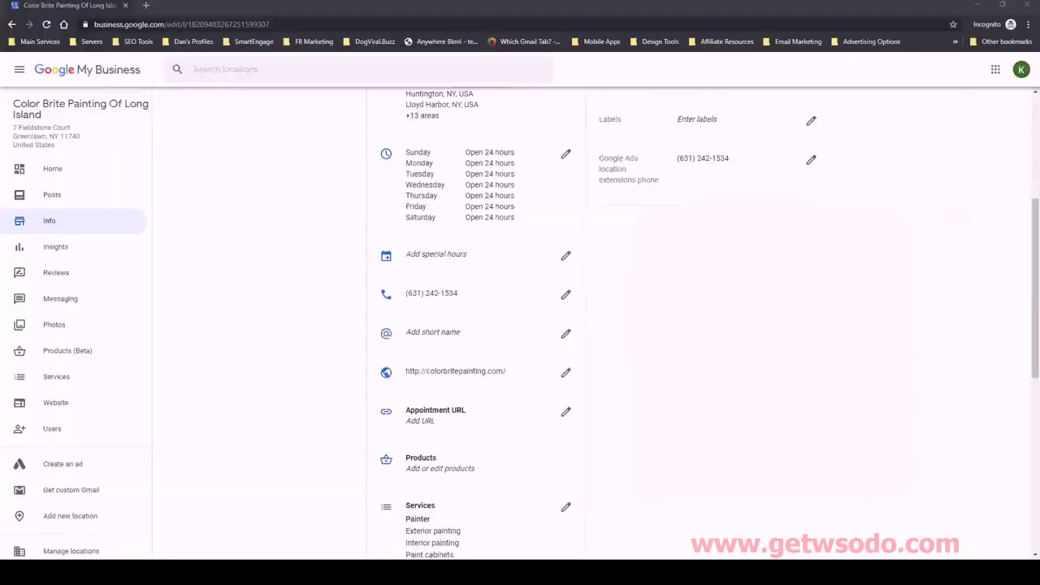
scroll(516, 317, "up", 3)
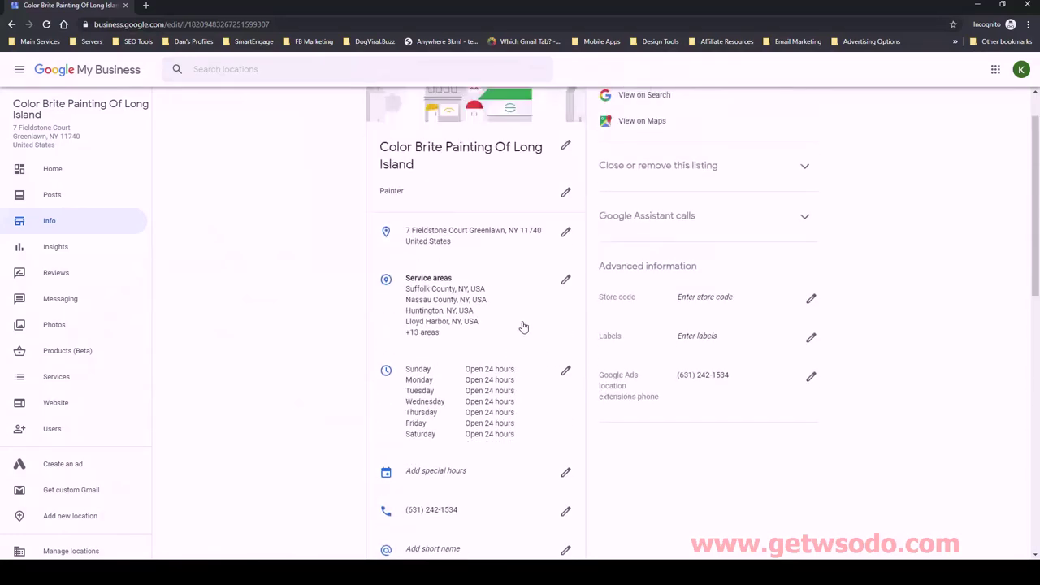
left_click(435, 334)
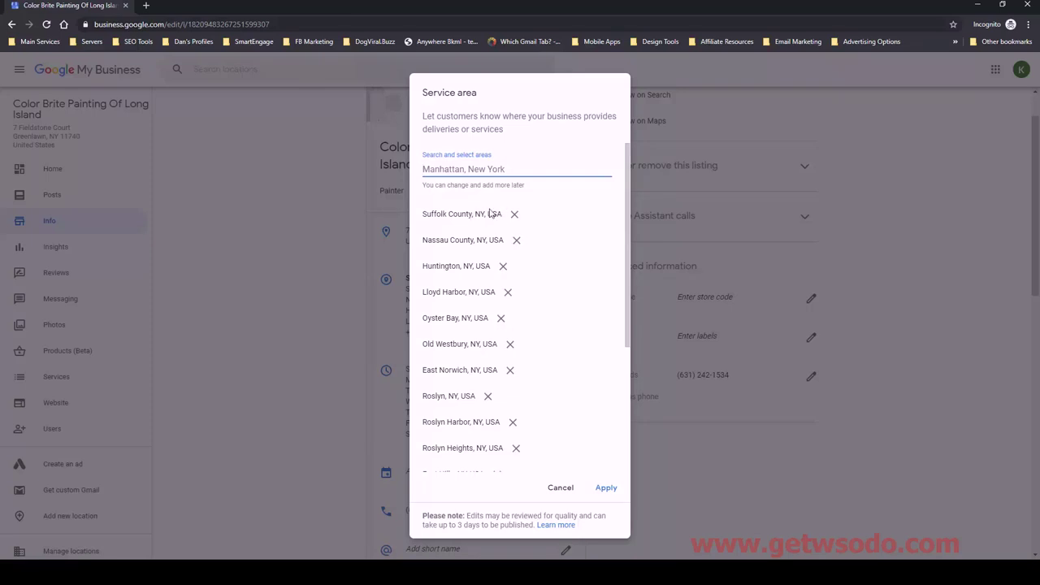
scroll(560, 297, "down", 2)
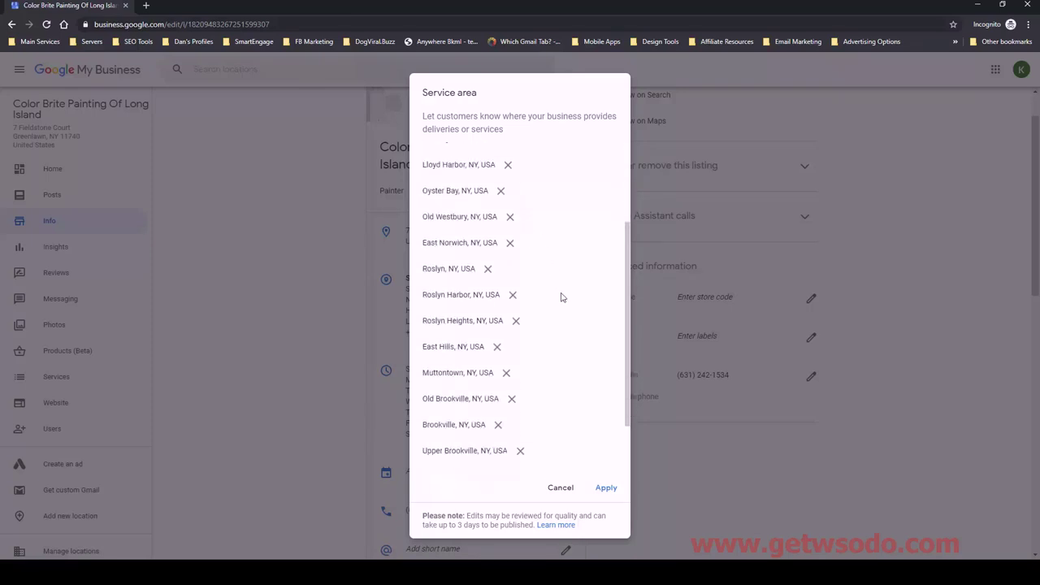
left_click_drag(626, 269, 626, 172)
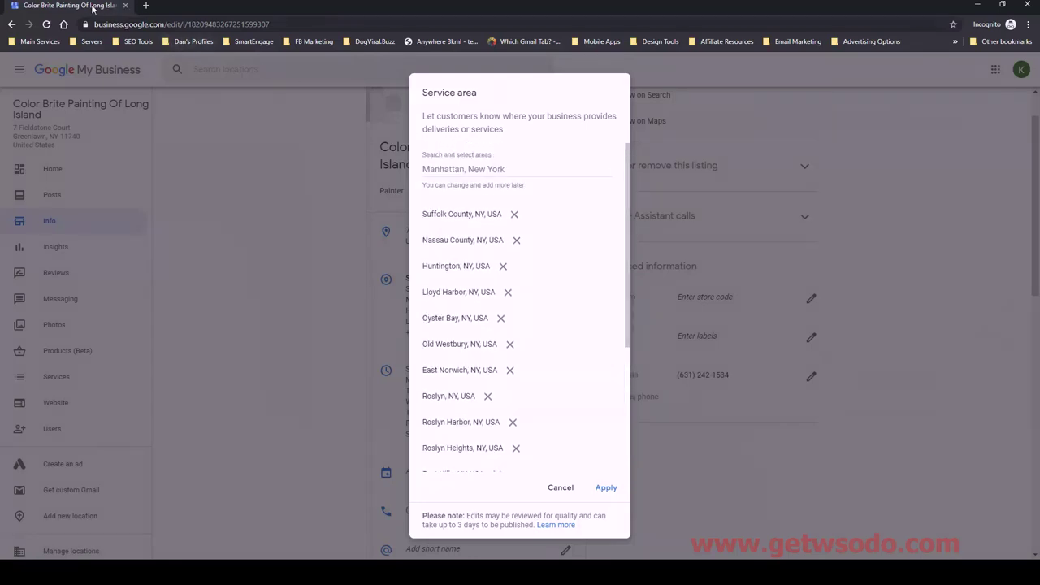
Place the Google My Business window beside ClickUp's city list and compare the listed service areas with it
left_click_drag(130, 6, 523, 59)
double_click(523, 59)
key("super+Right")
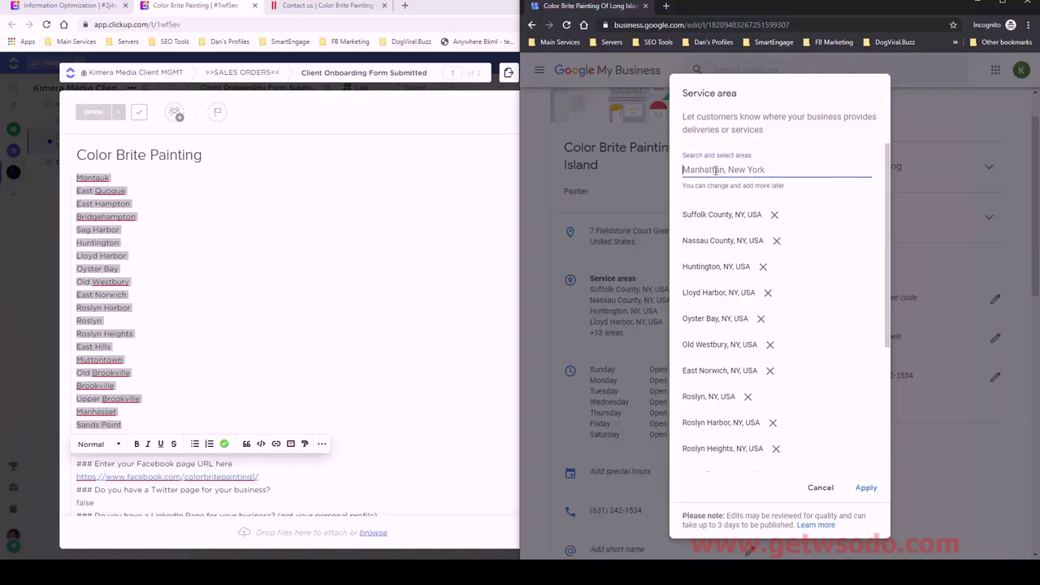
scroll(796, 371, "down", 2)
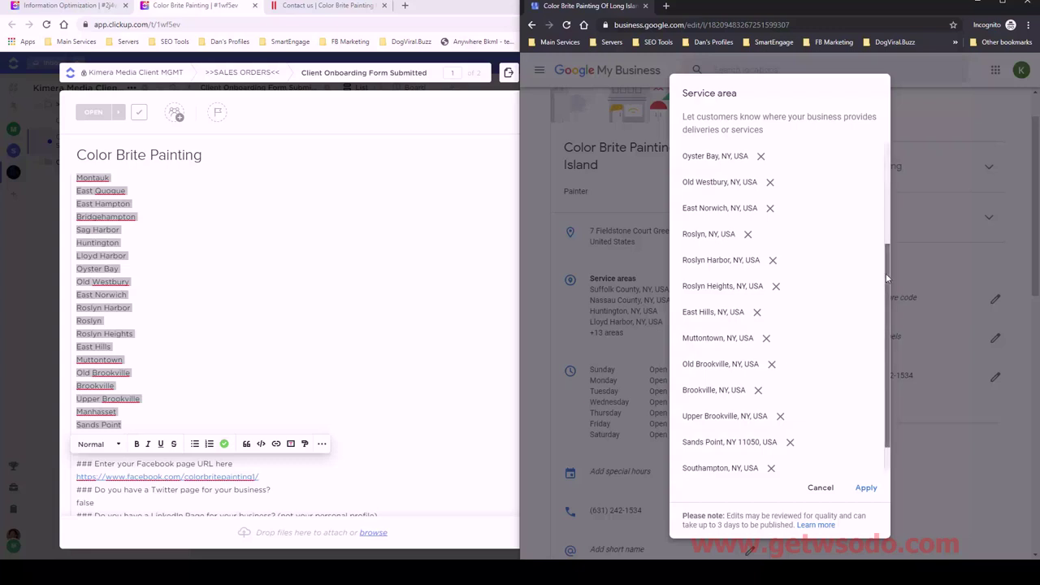
left_click_drag(885, 273, 874, 185)
Add Montauk, East Quogue and East Hampton in NY to the business's service areas
left_click(725, 156)
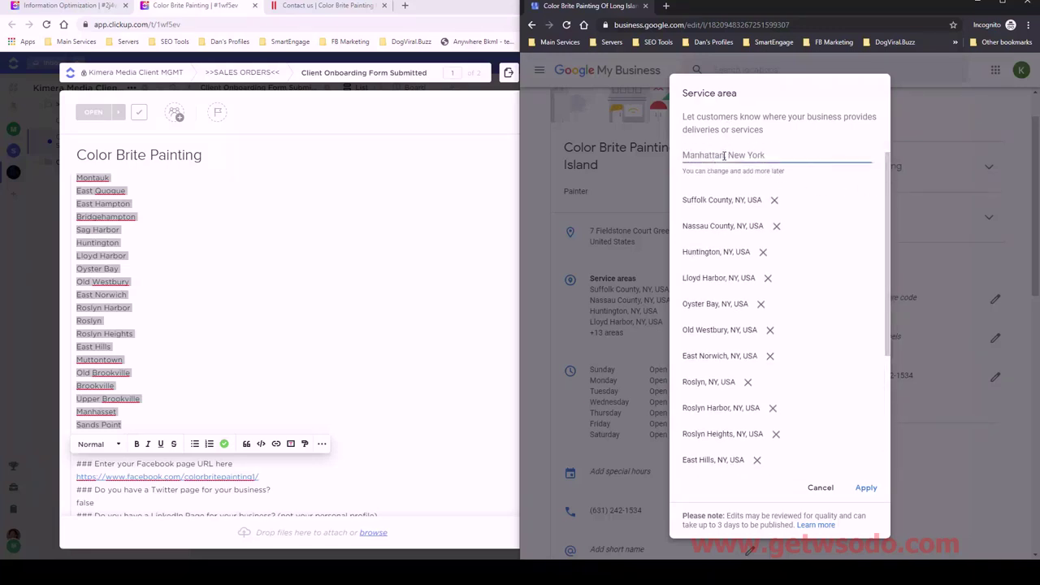
type("Montau")
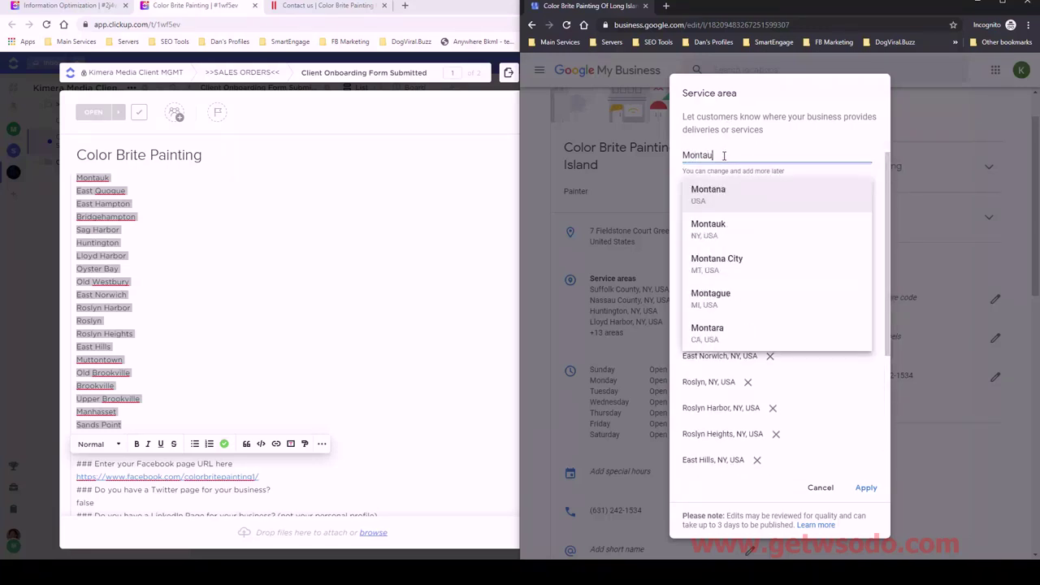
type("k,")
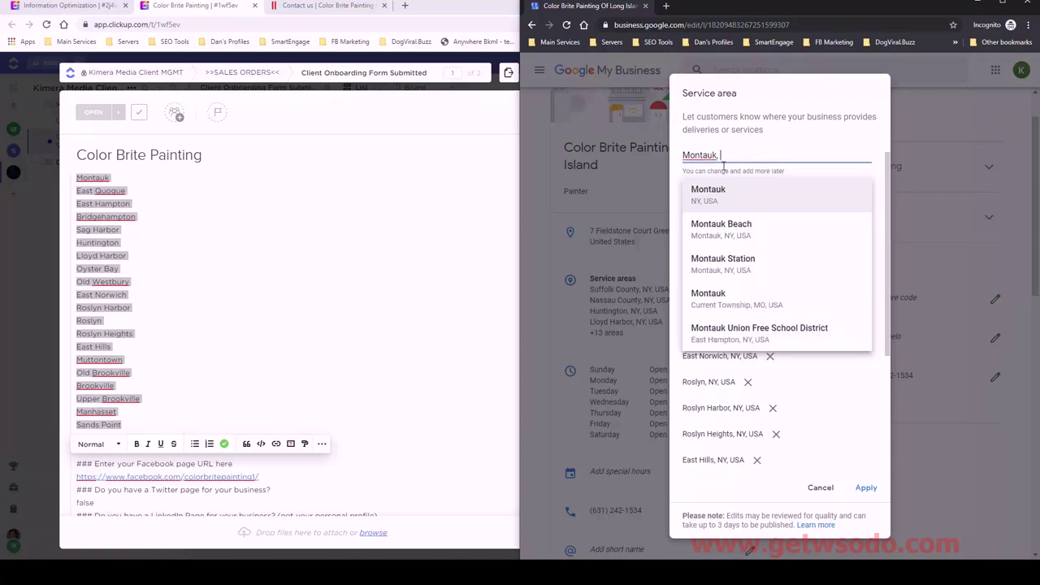
left_click(723, 194)
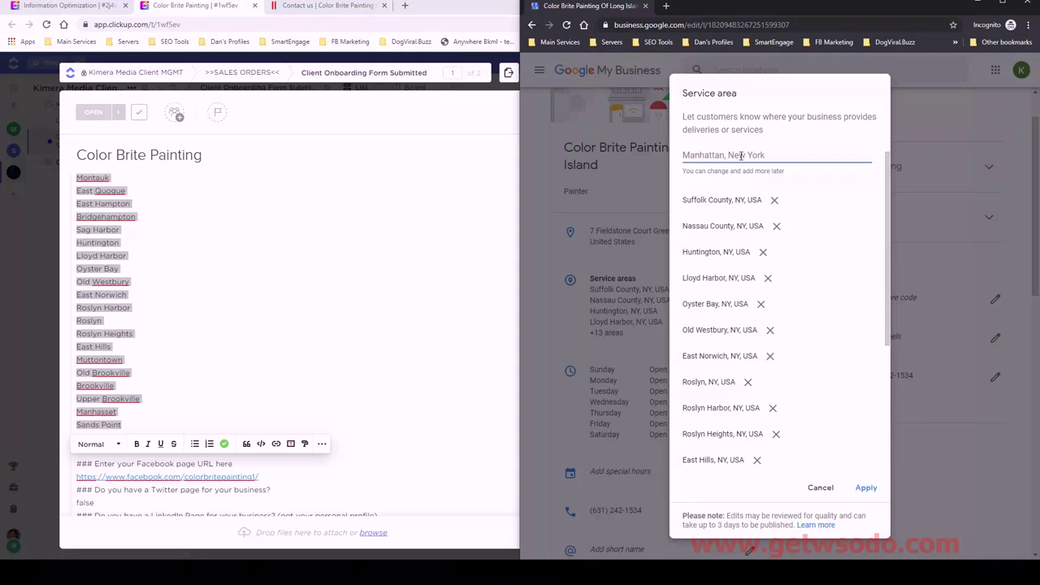
left_click(741, 155)
type("East Qu")
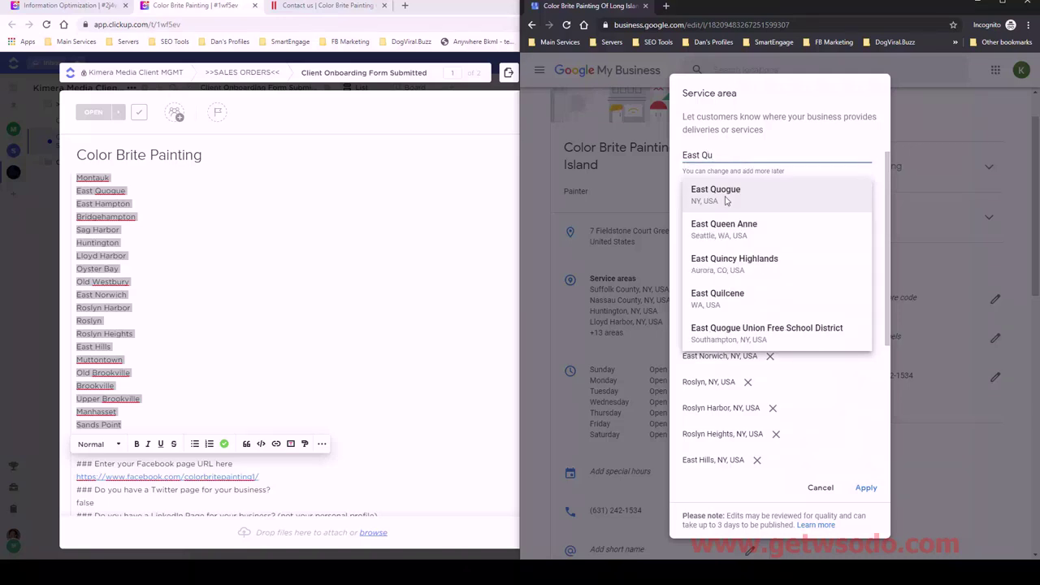
left_click(727, 201)
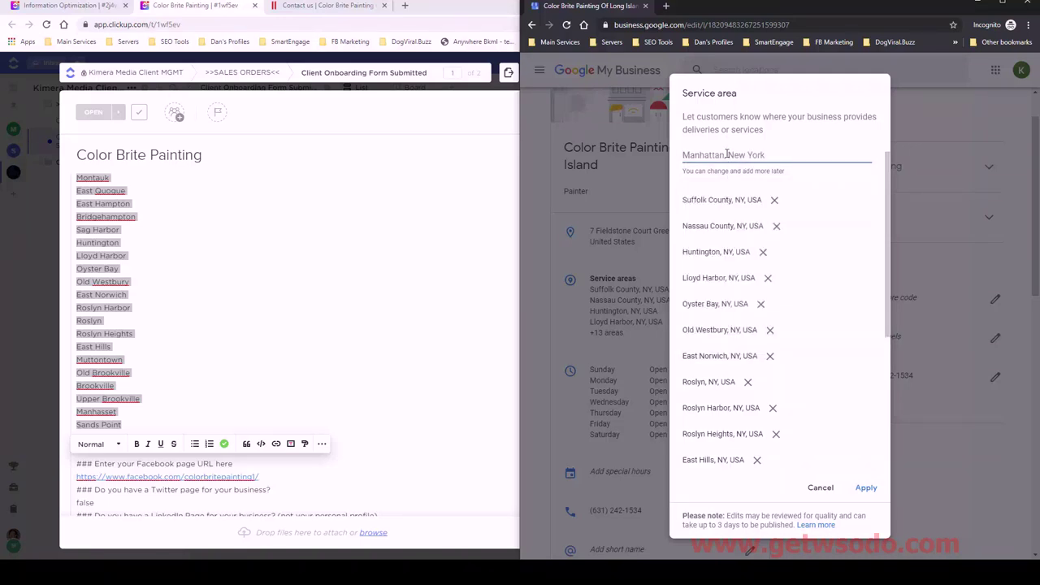
type("East Hamp")
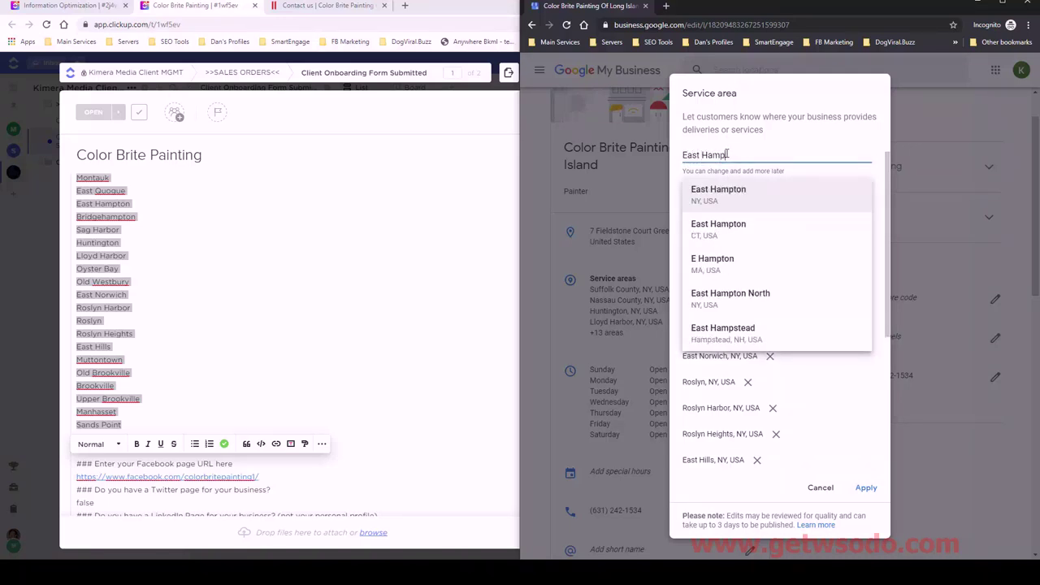
left_click(732, 194)
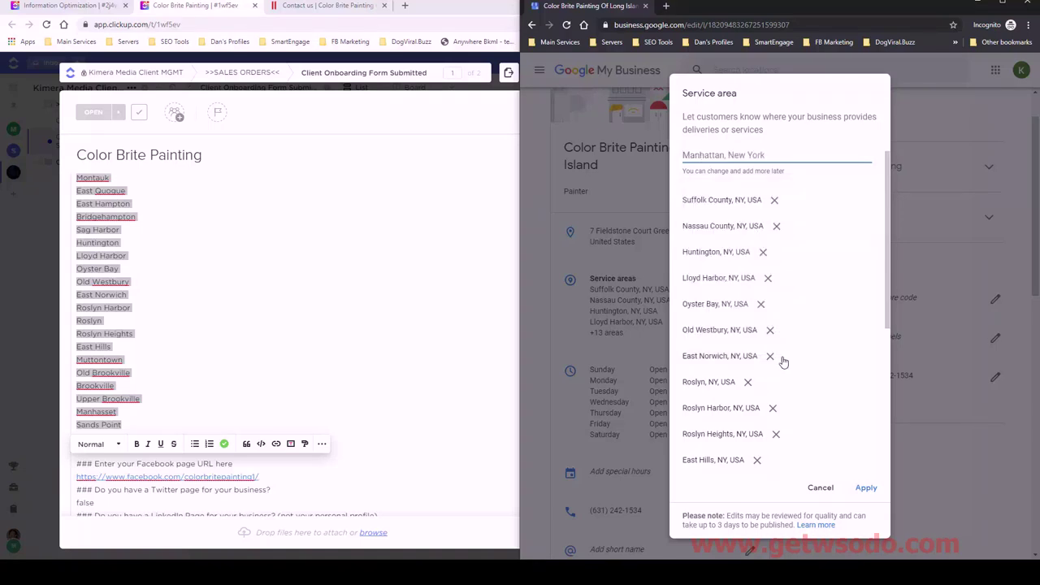
Check the service area list and try to add Bridgehampton to it
scroll(768, 365, "down", 3)
scroll(764, 369, "down", 2)
scroll(756, 366, "up", 4)
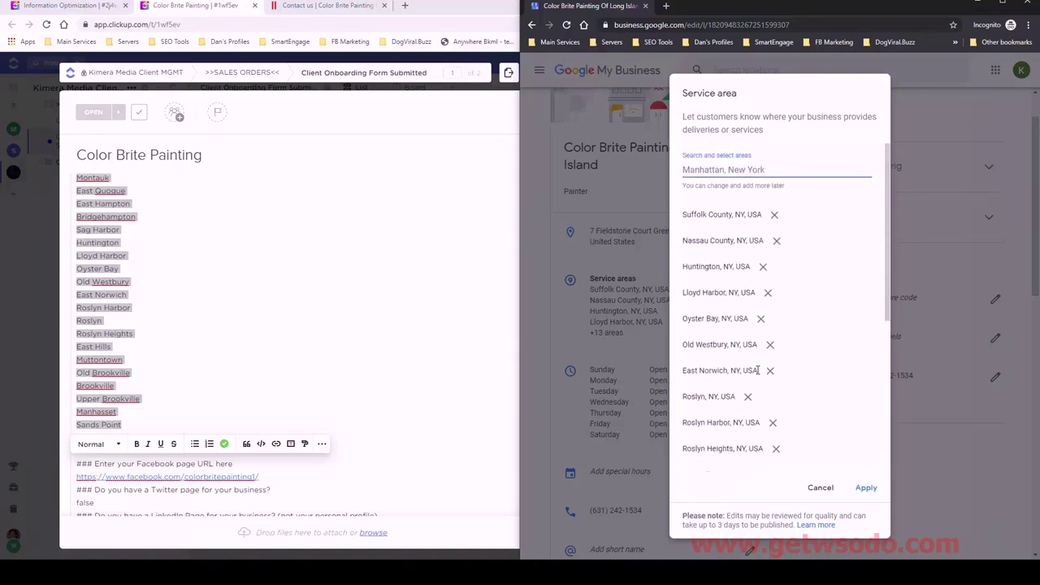
type("Bridge")
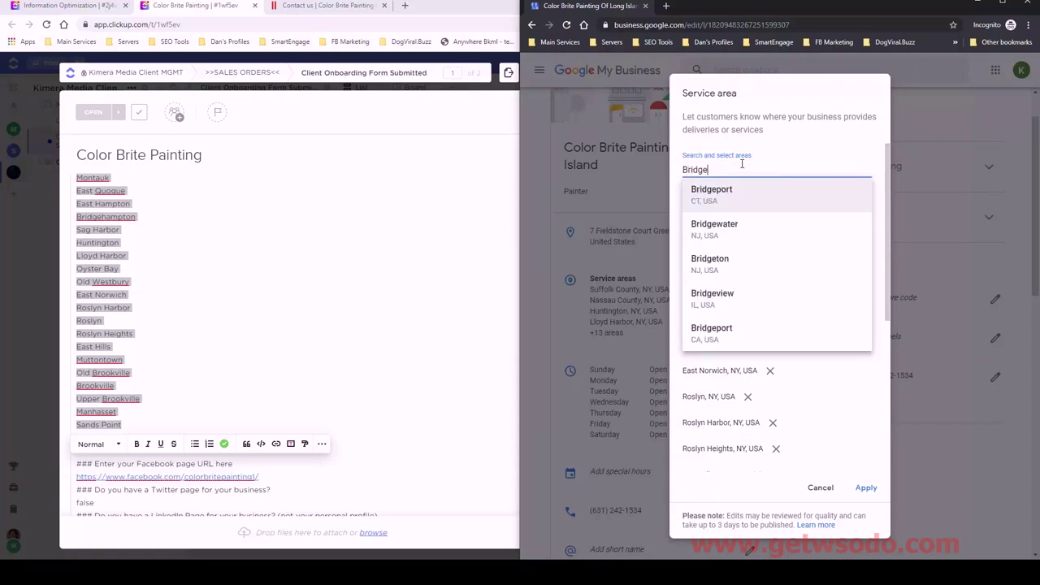
type("ham")
key("Escape")
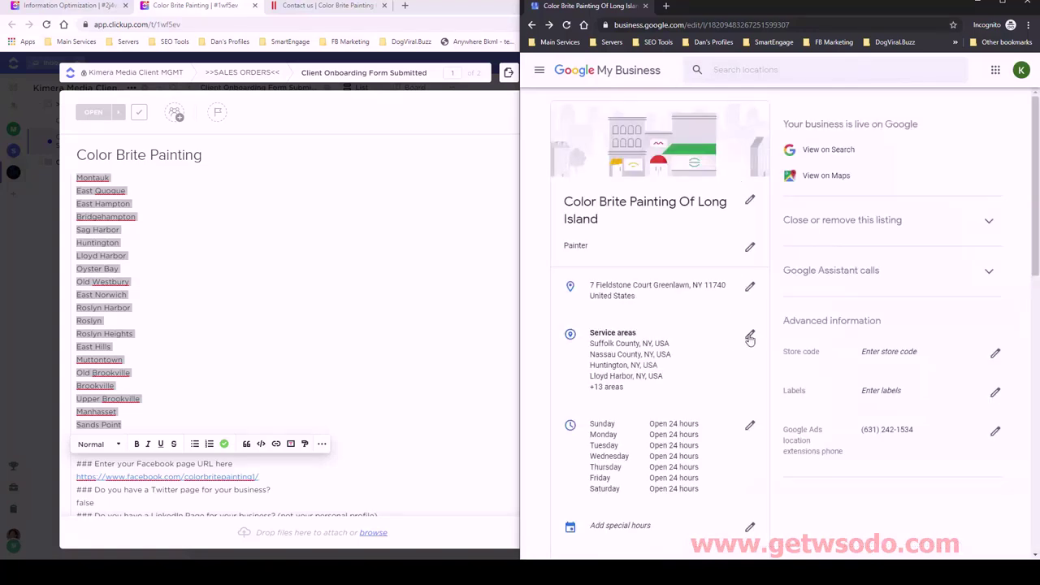
Reopen the service areas for editing, check them against the client's city list and apply the updated areas
left_click(749, 337)
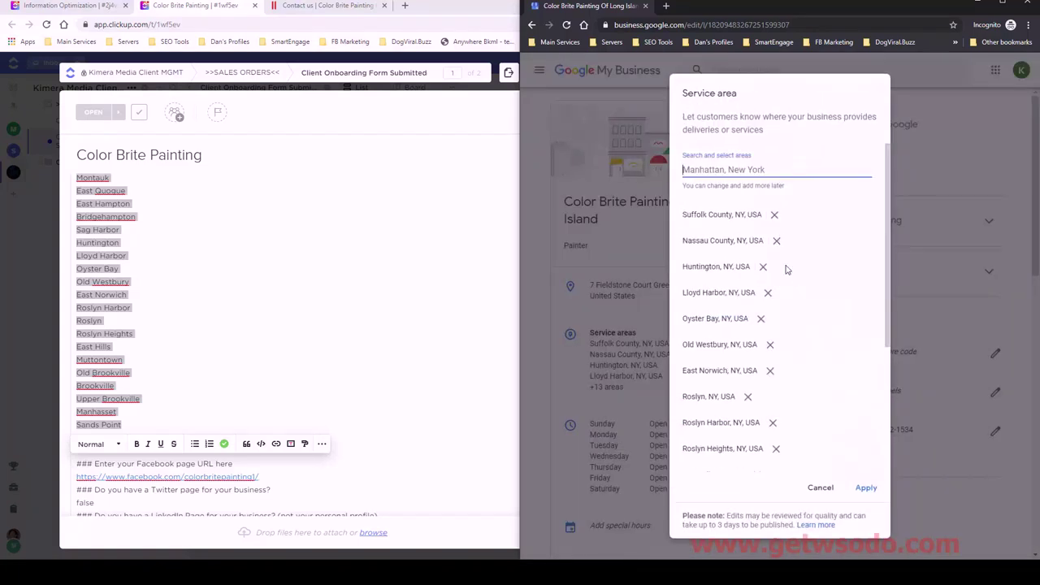
scroll(792, 289, "down", 1)
scroll(794, 300, "down", 3)
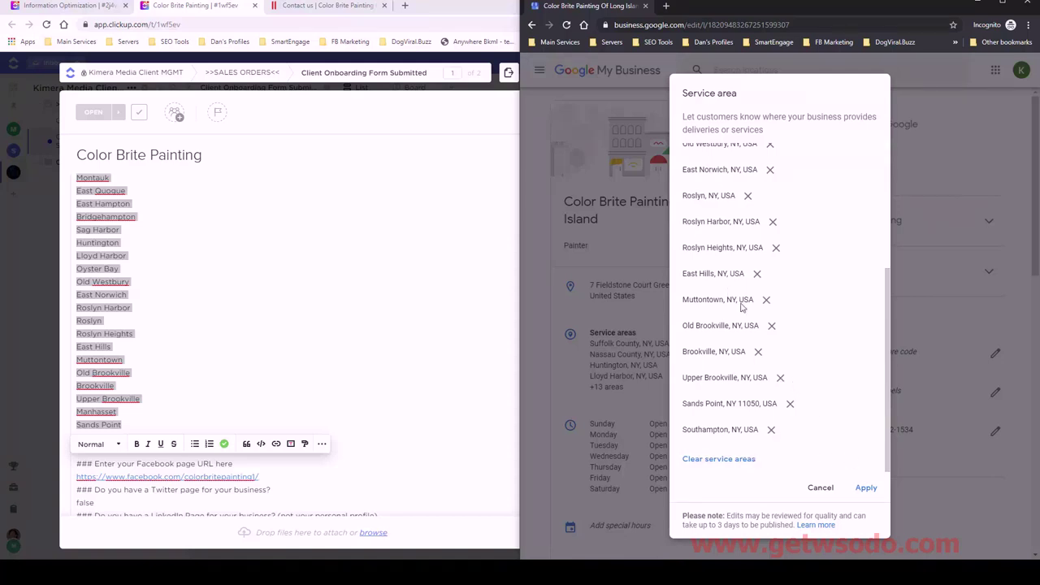
scroll(766, 355, "up", 5)
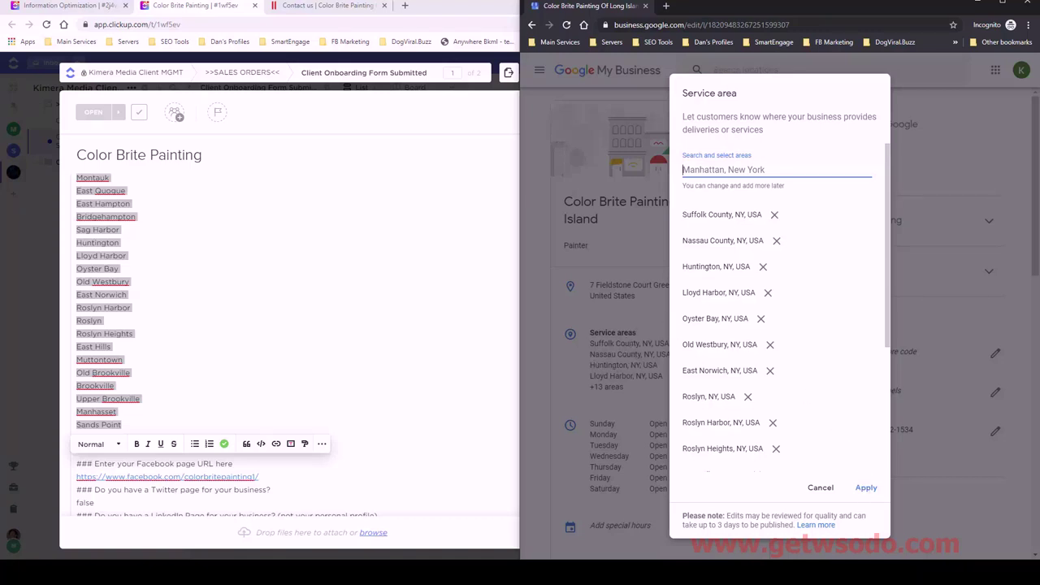
left_click(867, 488)
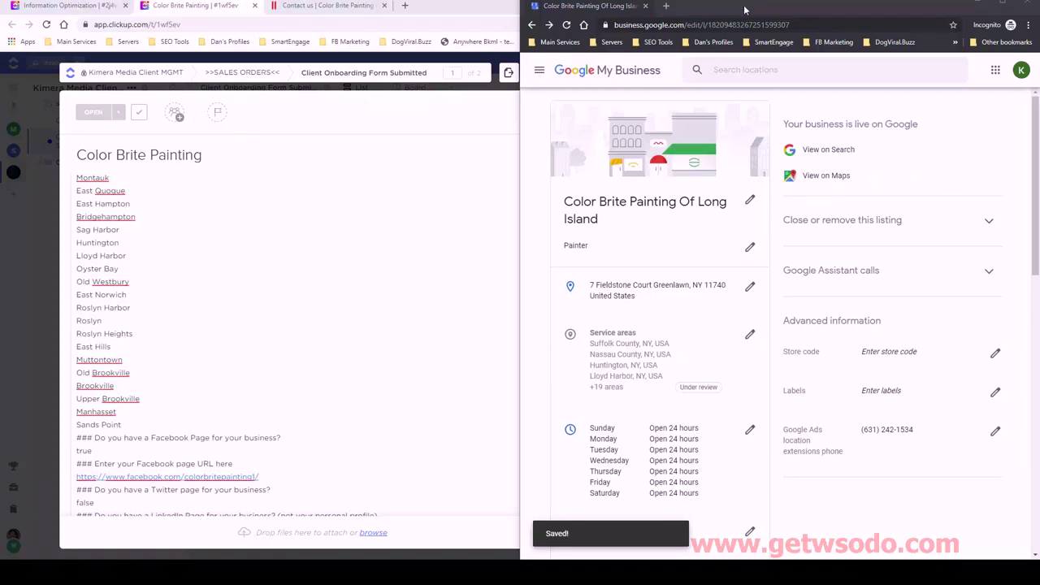
Return the Google My Business window to full size, review the saved service areas and close them without changes
left_click_drag(742, 11, 699, 60)
double_click(712, 58)
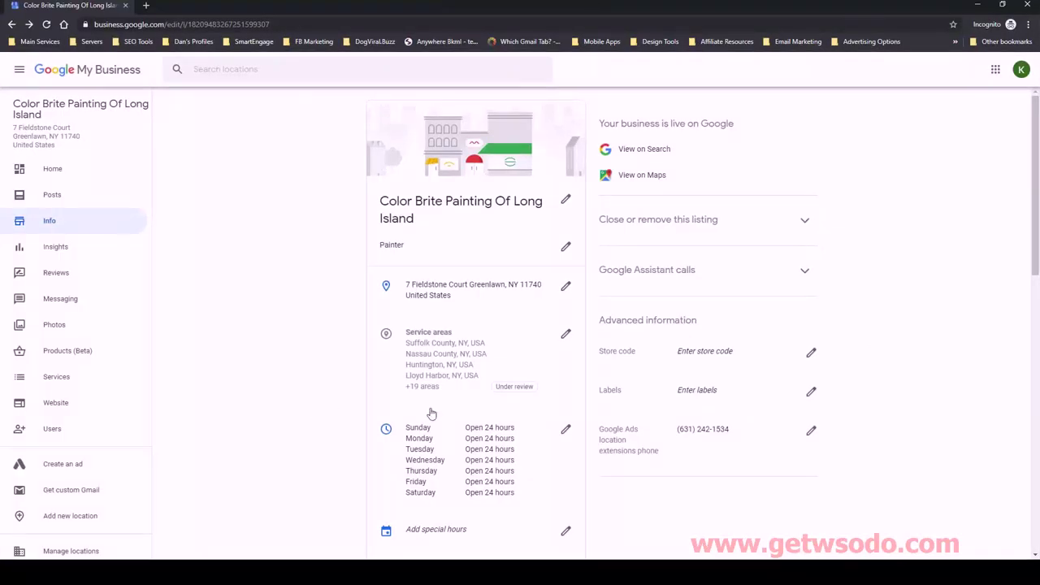
left_click(565, 334)
scroll(535, 250, "down", 4)
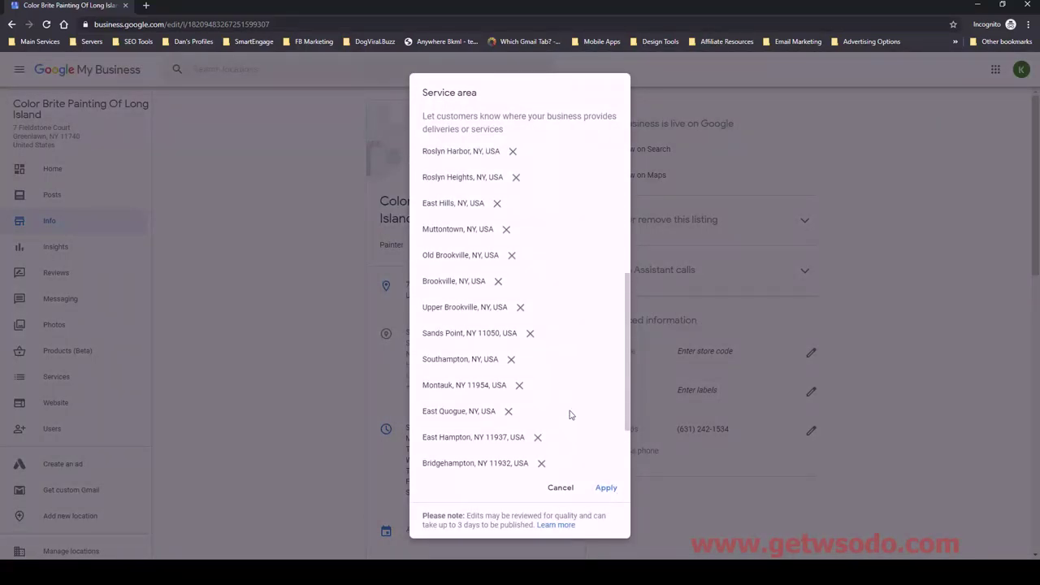
scroll(569, 402, "up", 2)
scroll(583, 180, "up", 3)
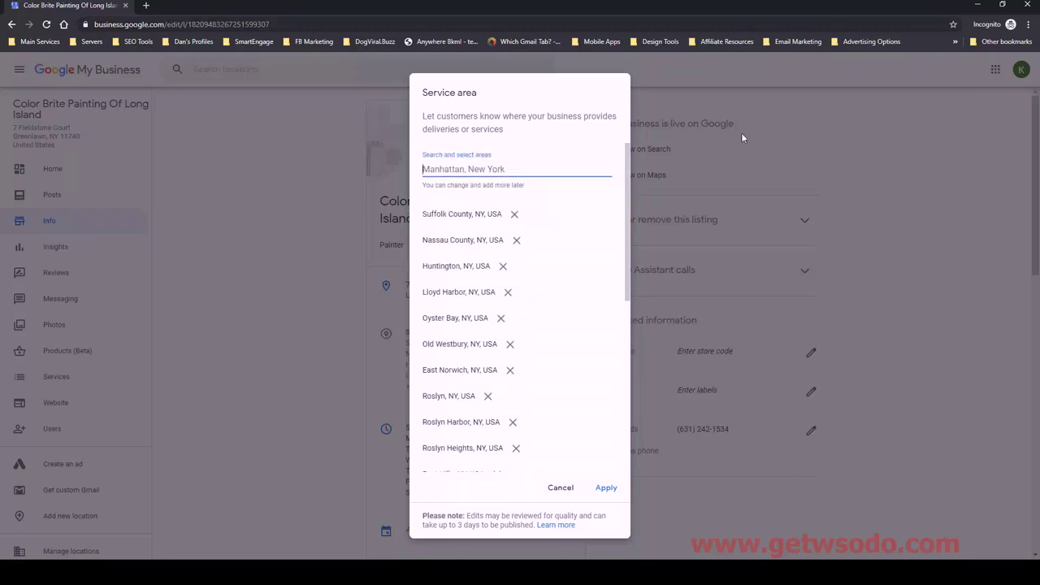
left_click(561, 489)
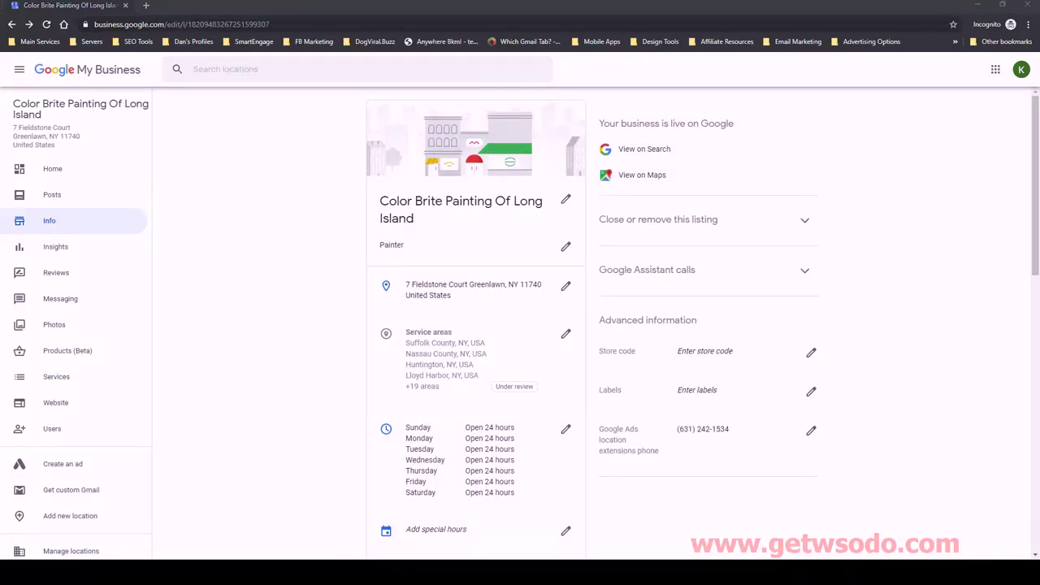
Switch to ClickUp and set the Add Service Areas subtask of the Information Optimization task to Closed
key("alt+Tab")
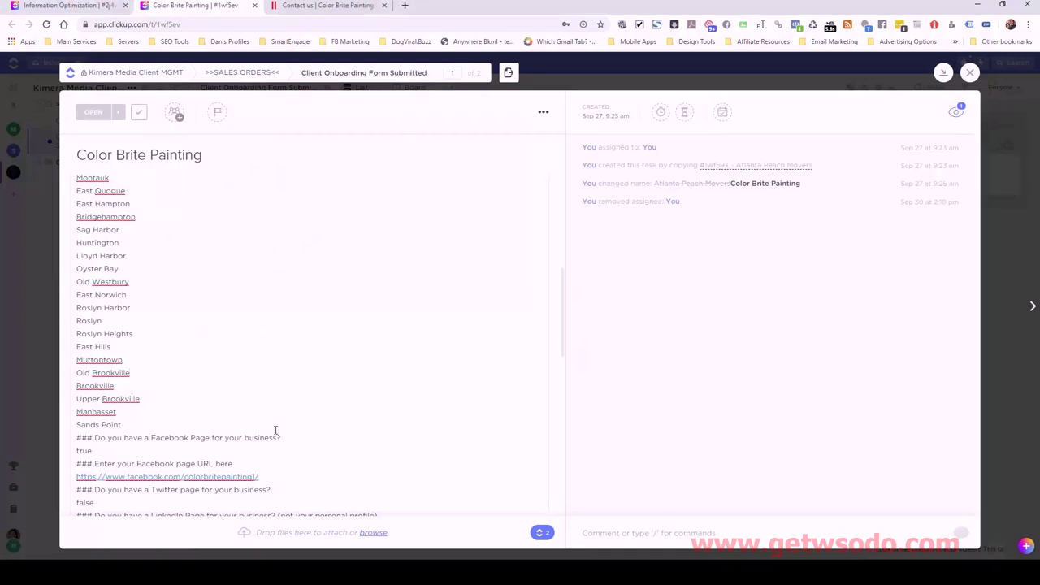
scroll(393, 319, "down", 3)
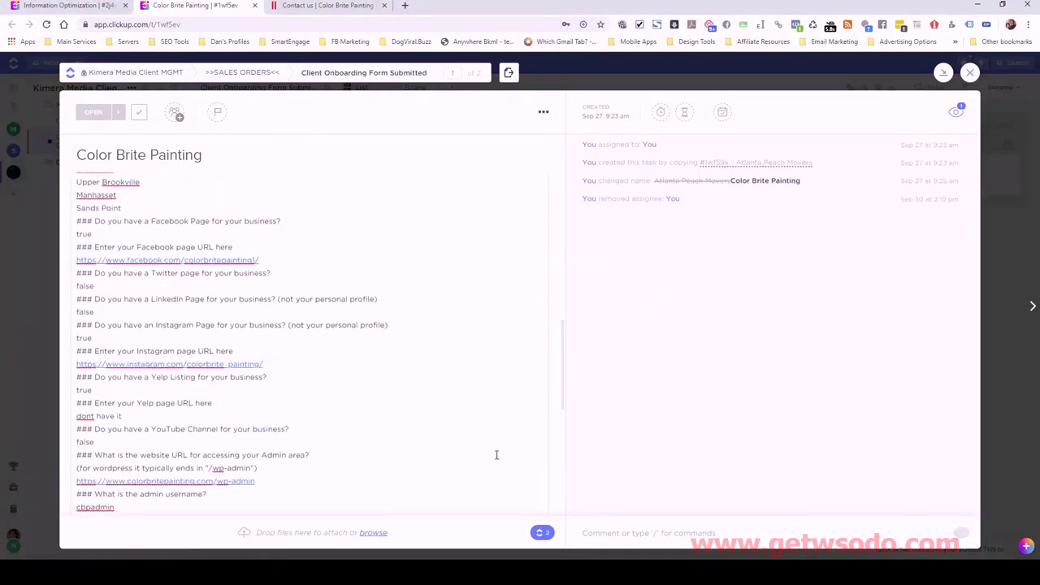
scroll(497, 455, "down", 3)
scroll(496, 455, "down", 3)
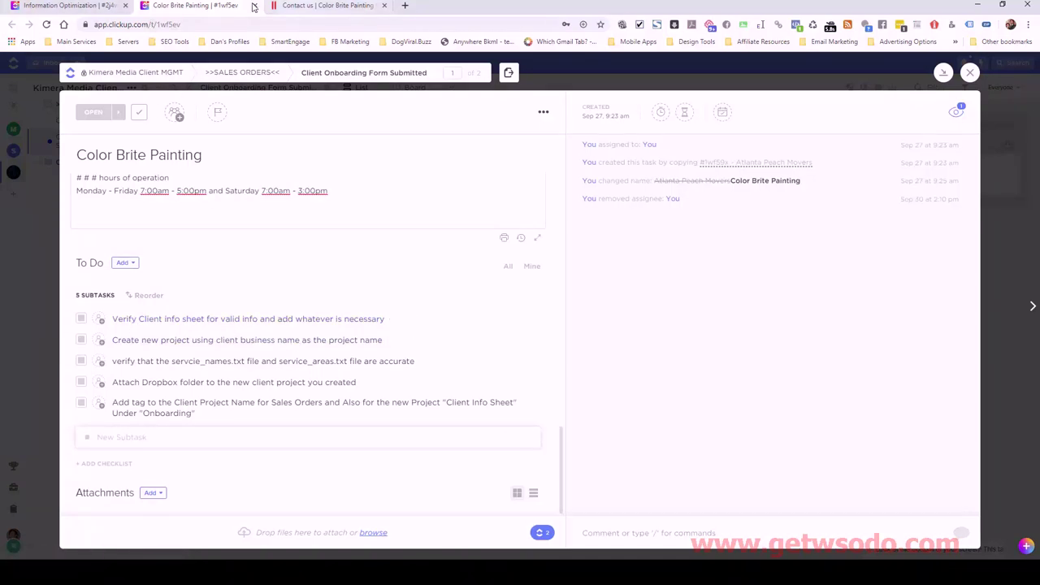
left_click(79, 7)
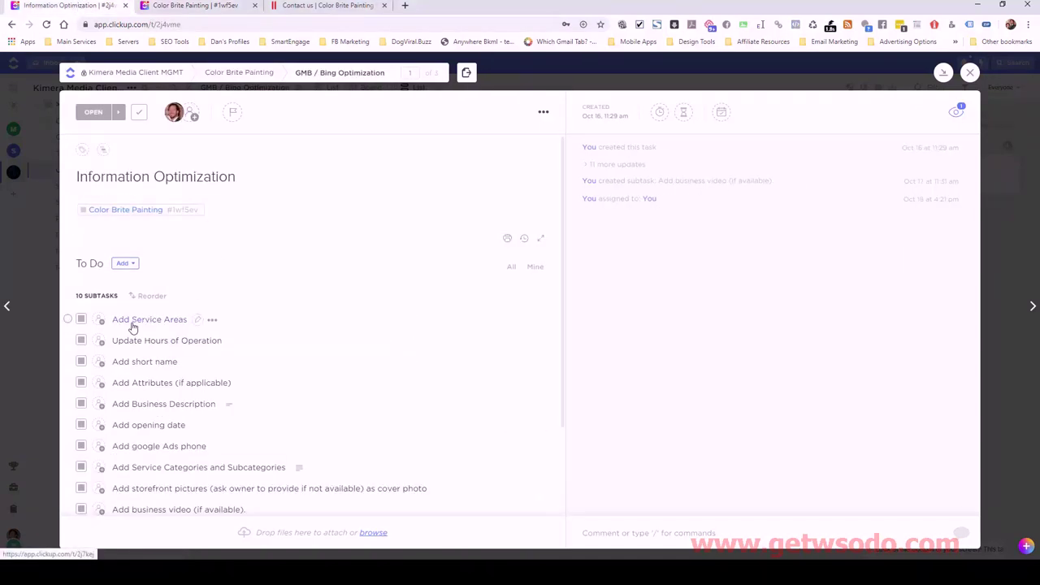
left_click(81, 319)
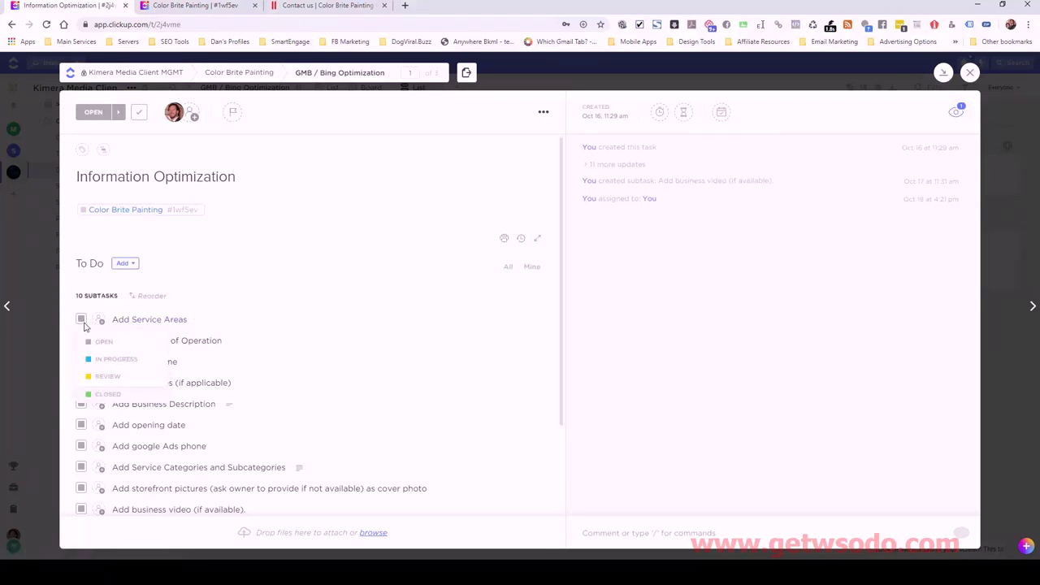
left_click(96, 395)
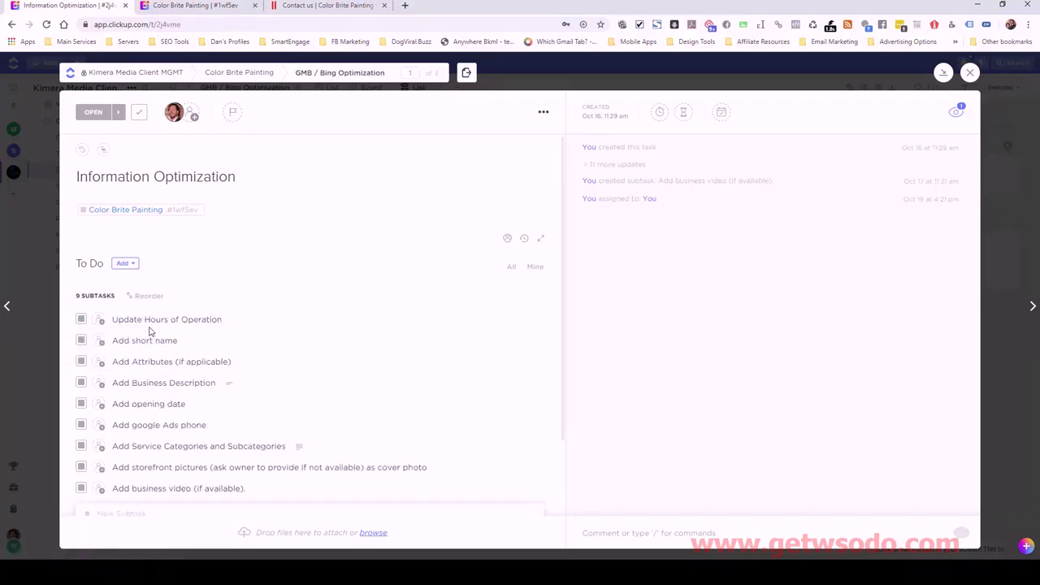
Look up the hours of operation at the end of the Color Brite Painting task's description
left_click(186, 7)
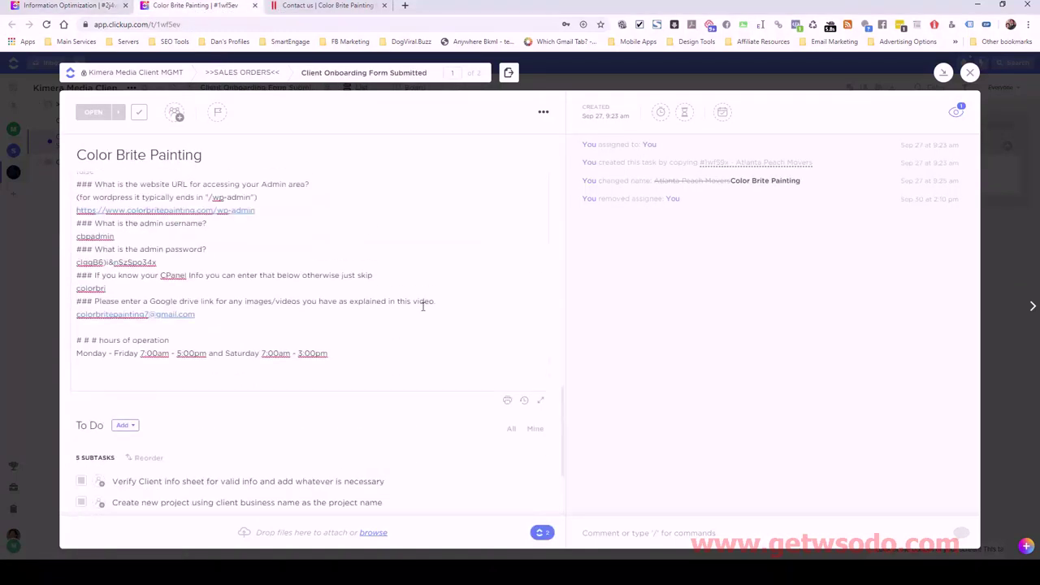
left_click_drag(328, 349, 75, 355)
left_click(162, 353)
Switch to Google My Business, open the business hours for editing and set Sunday to Closed
key("alt+Tab")
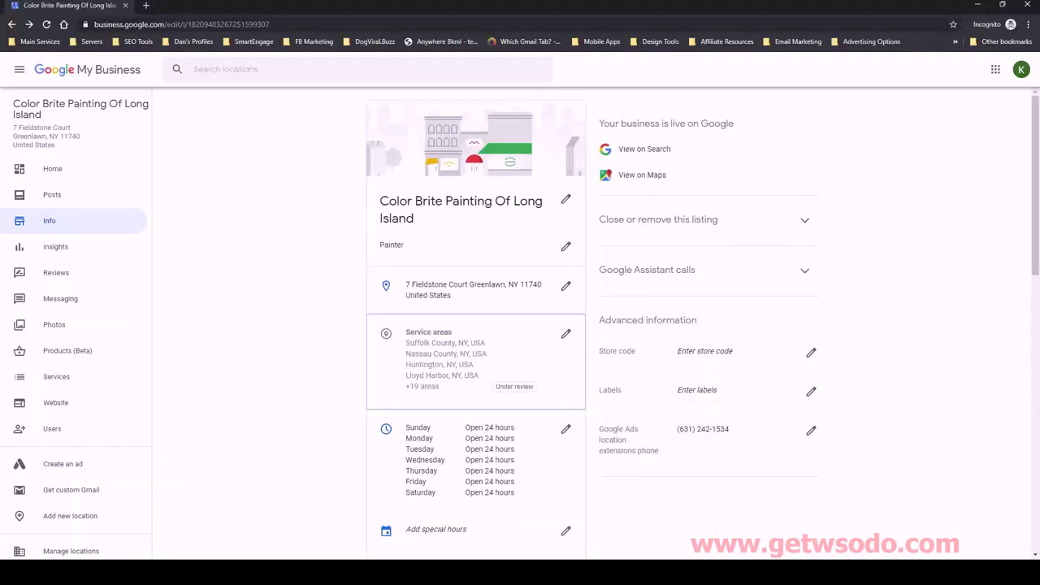
scroll(560, 415, "down", 1)
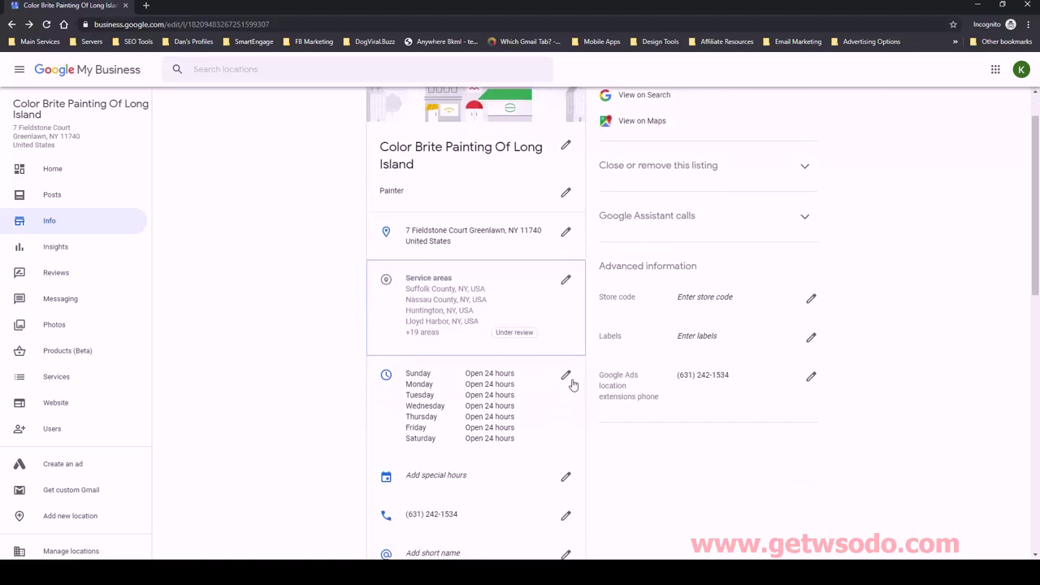
left_click(567, 378)
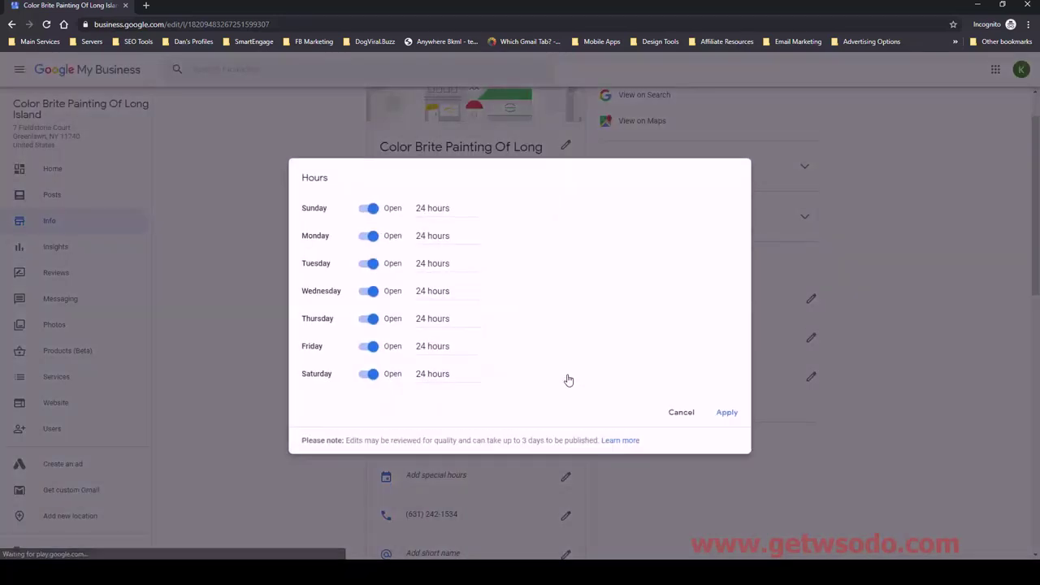
left_click(373, 211)
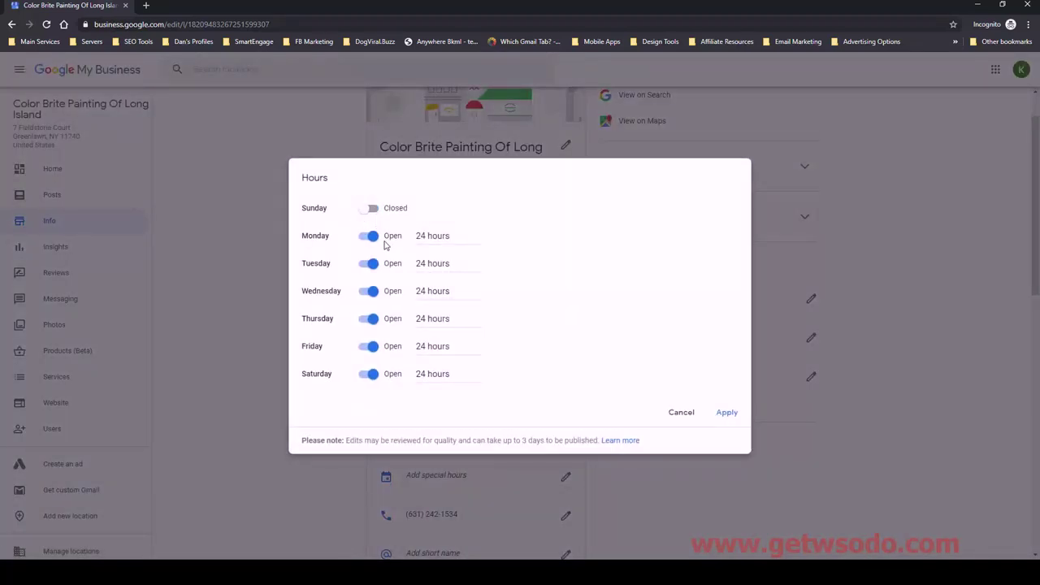
Set Monday's hours to 7:00 am to 5:00 pm and check them against the hours of operation in the ClickUp task
left_click(426, 237)
left_click_drag(493, 263, 492, 292)
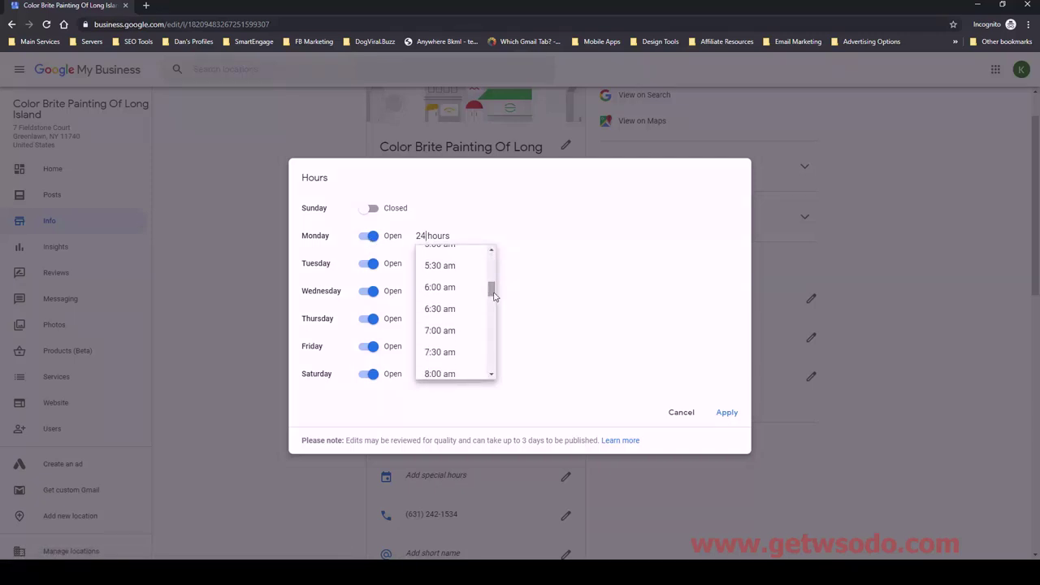
left_click(457, 330)
left_click(518, 234)
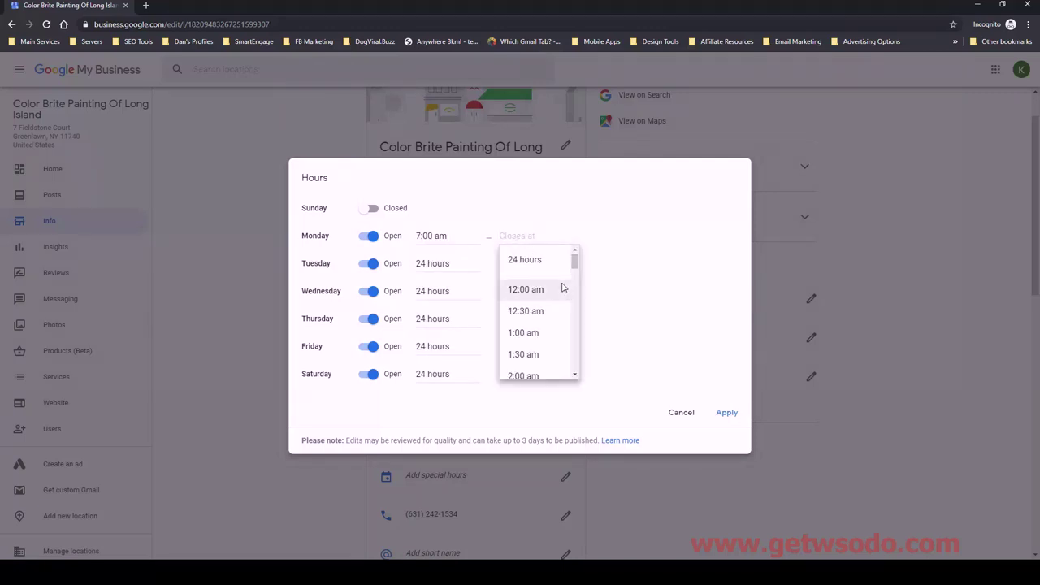
left_click_drag(576, 260, 575, 340)
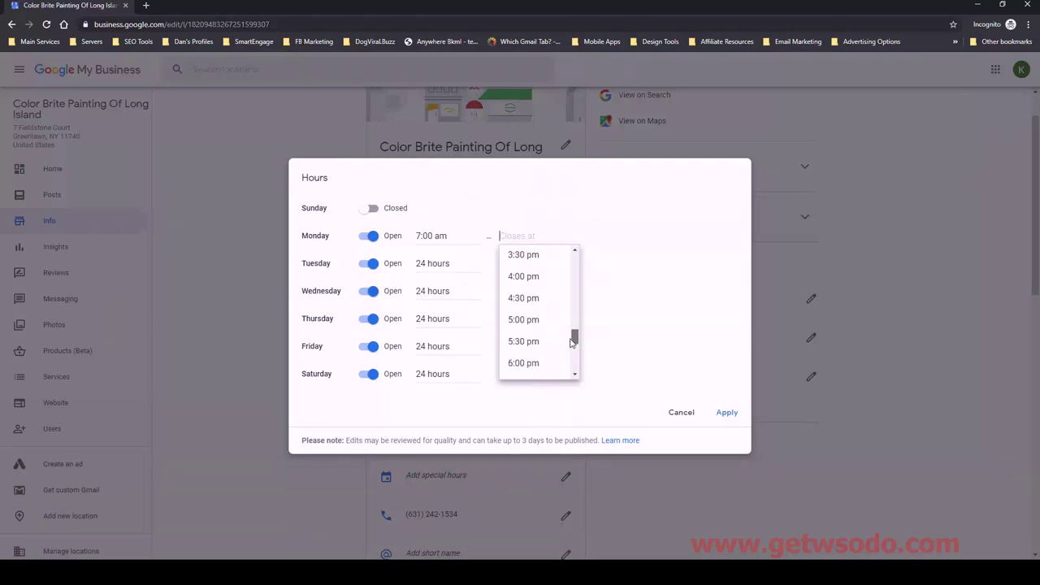
left_click(546, 326)
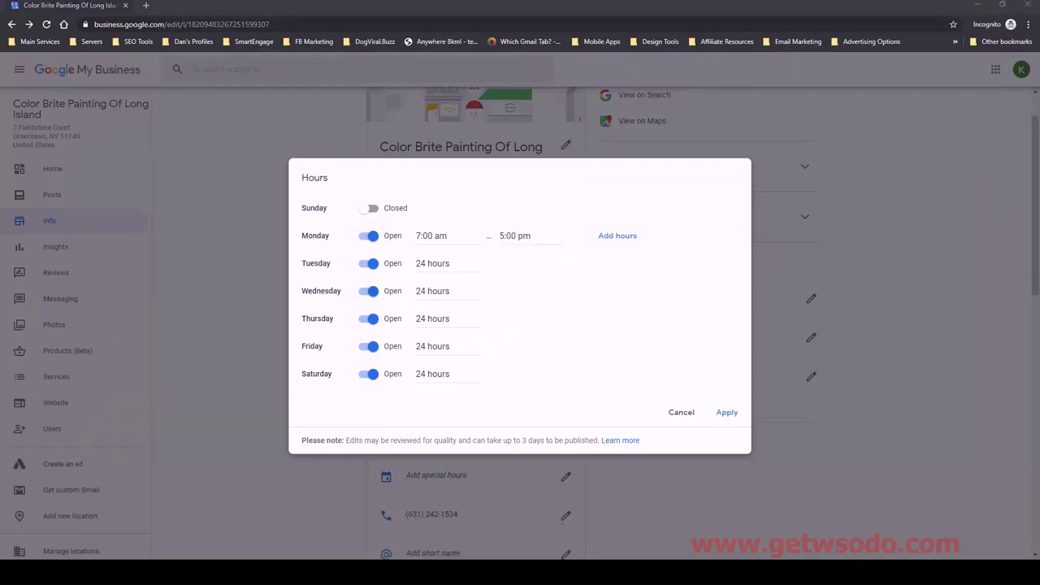
key("alt+Tab")
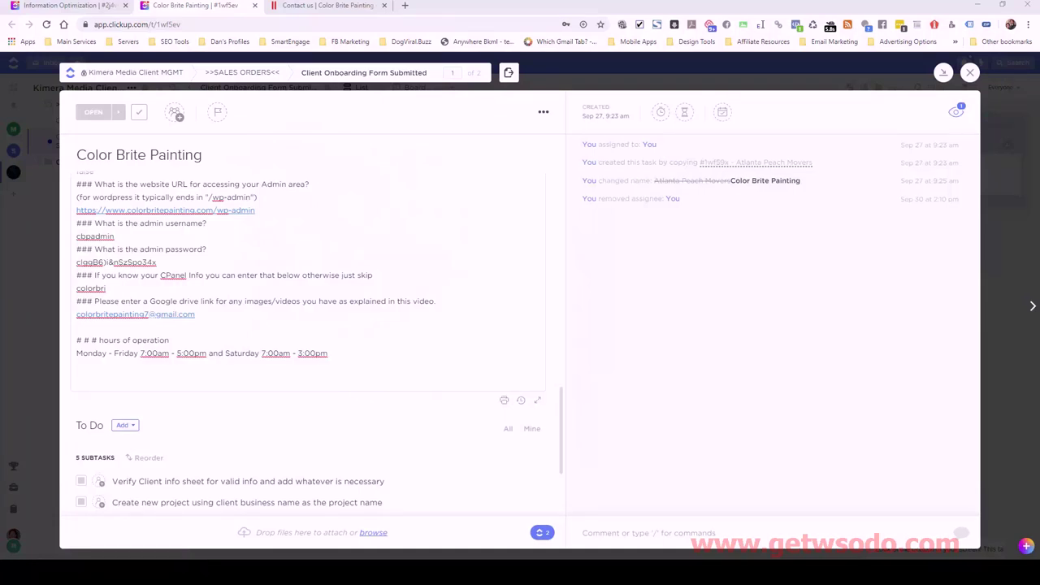
key("alt+Tab")
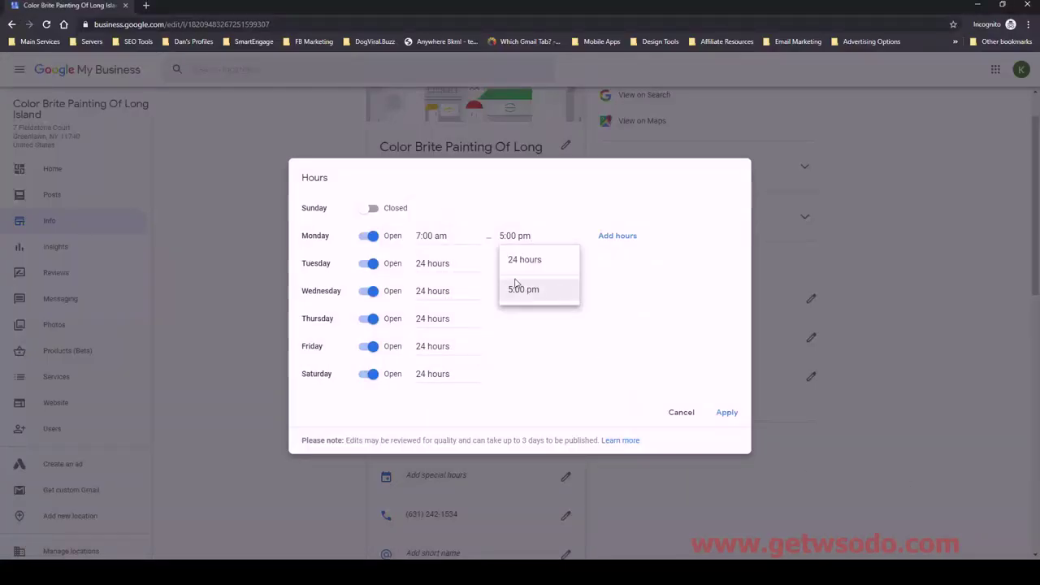
left_click(649, 278)
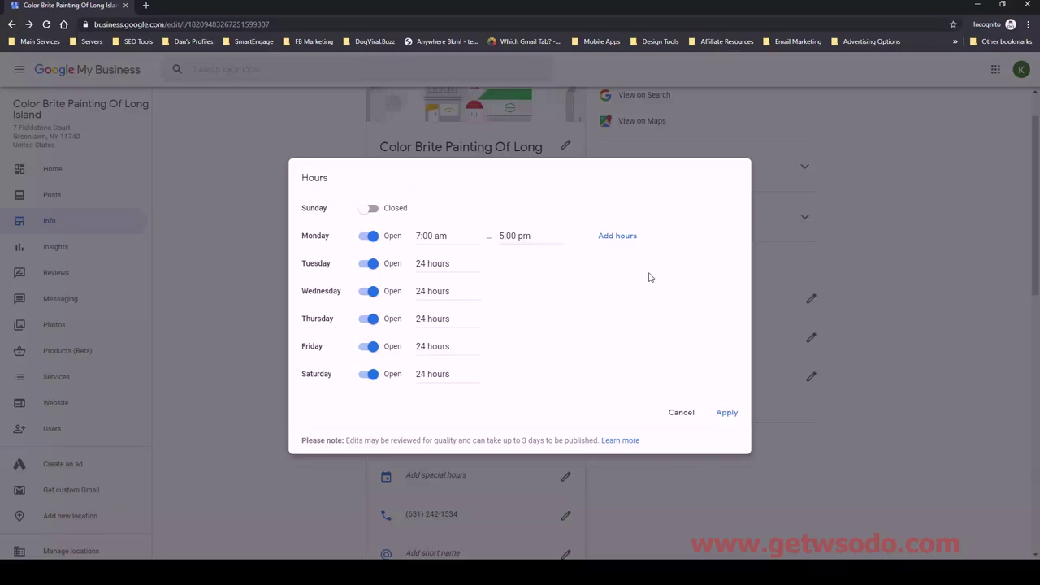
left_click(429, 262)
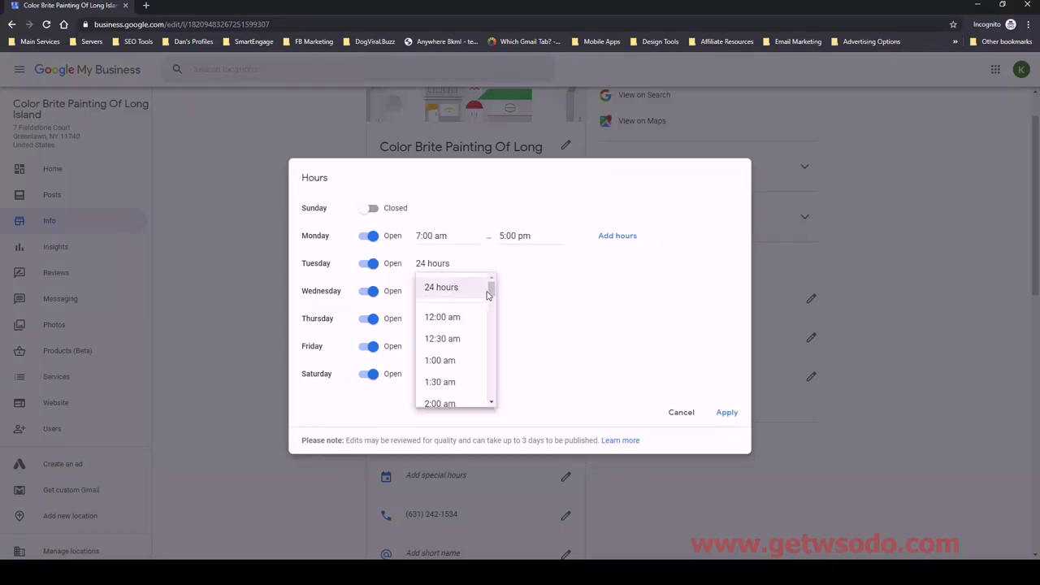
left_click(624, 236)
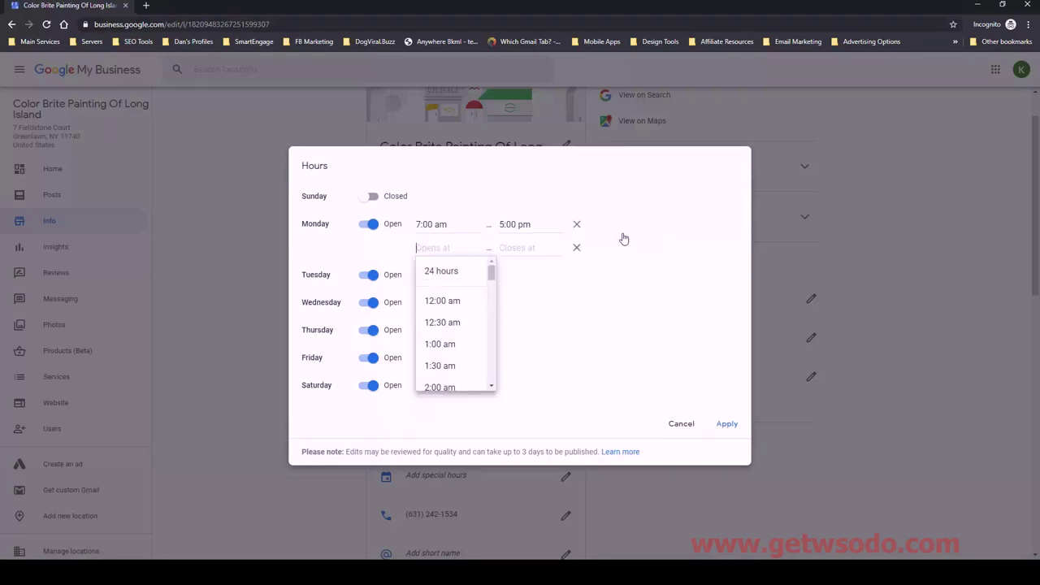
left_click(579, 249)
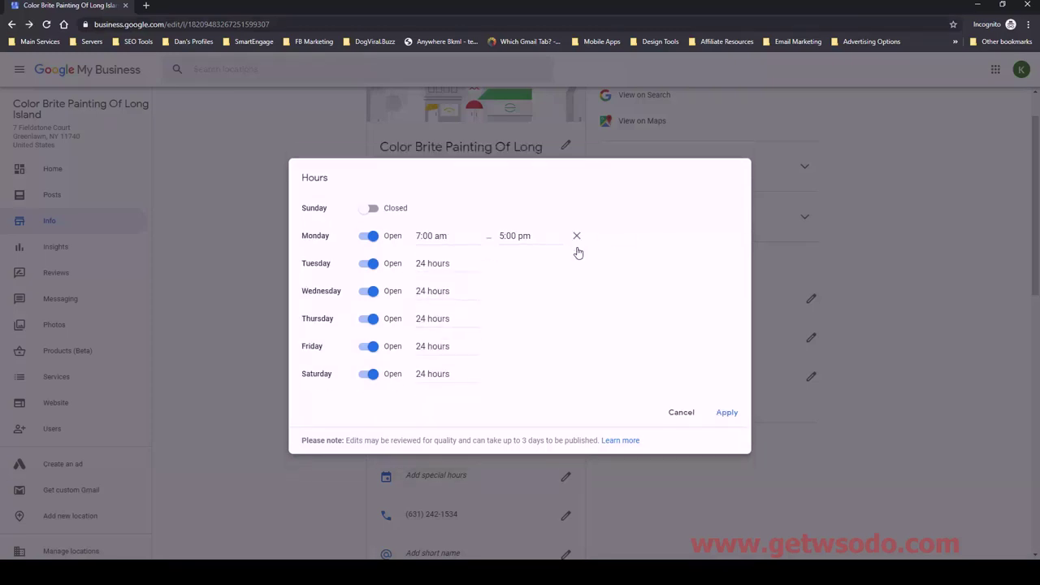
Set Tuesday's business hours to open at 7:00 am and close at 5:00 pm
left_click(440, 266)
left_click_drag(490, 288, 493, 325)
left_click(460, 372)
left_click(525, 264)
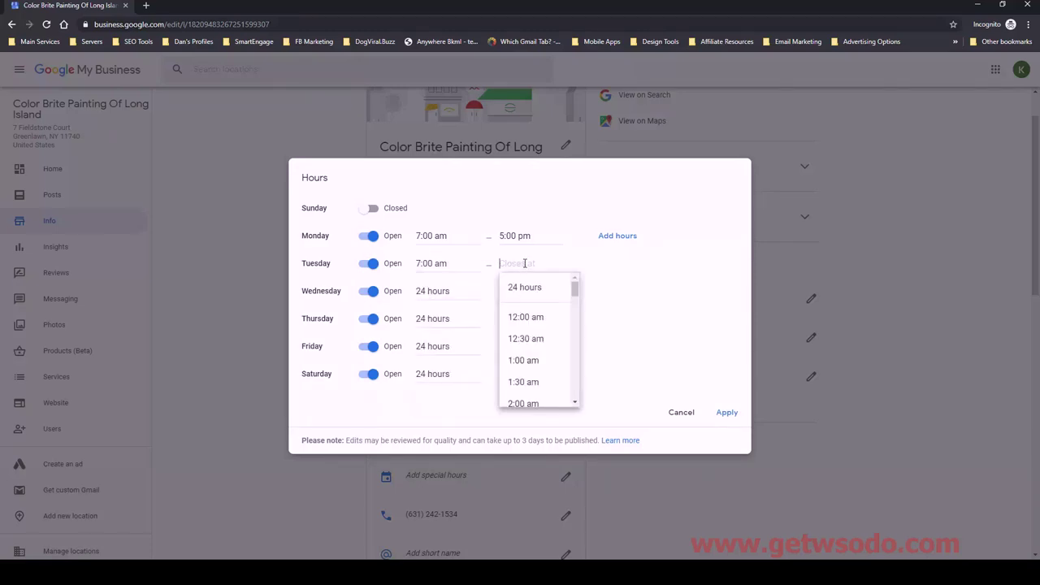
type("5")
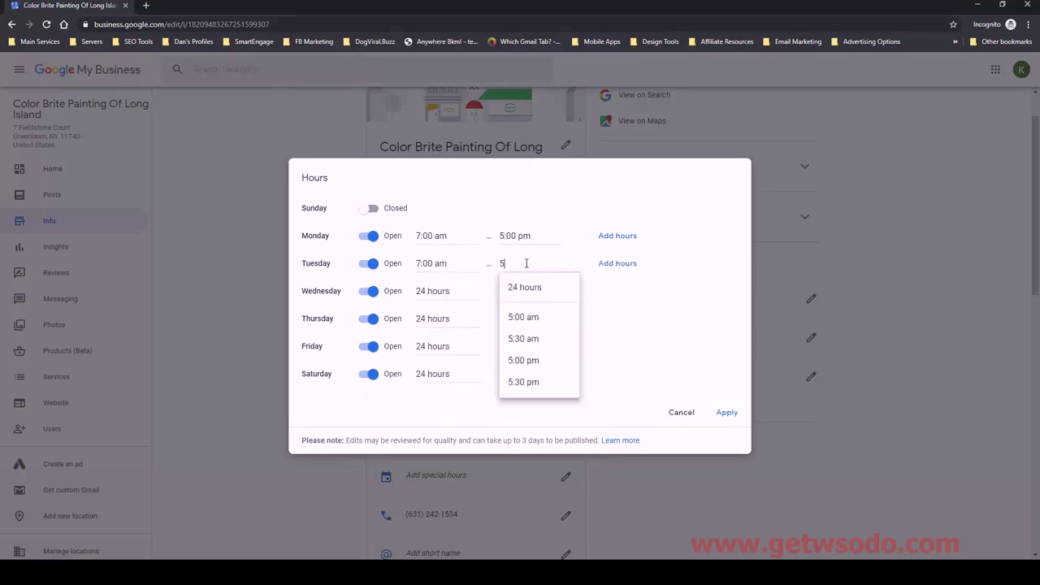
left_click(534, 383)
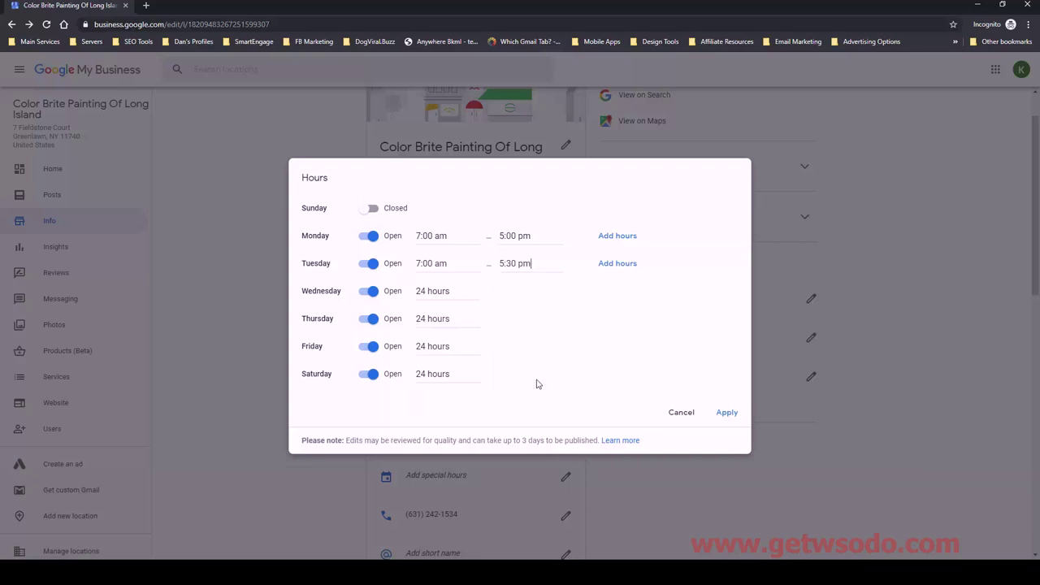
left_click(511, 263)
key("BackSpace")
type("0")
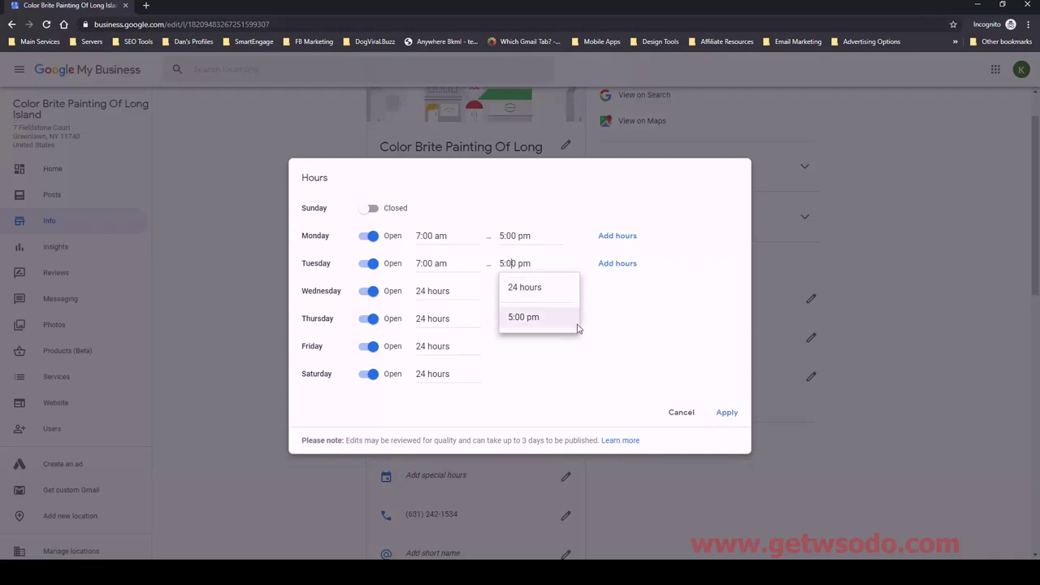
left_click(555, 323)
Replace Wednesday's 24-hour opening with hours from 7:00 am to 5:00 pm
left_click(423, 290)
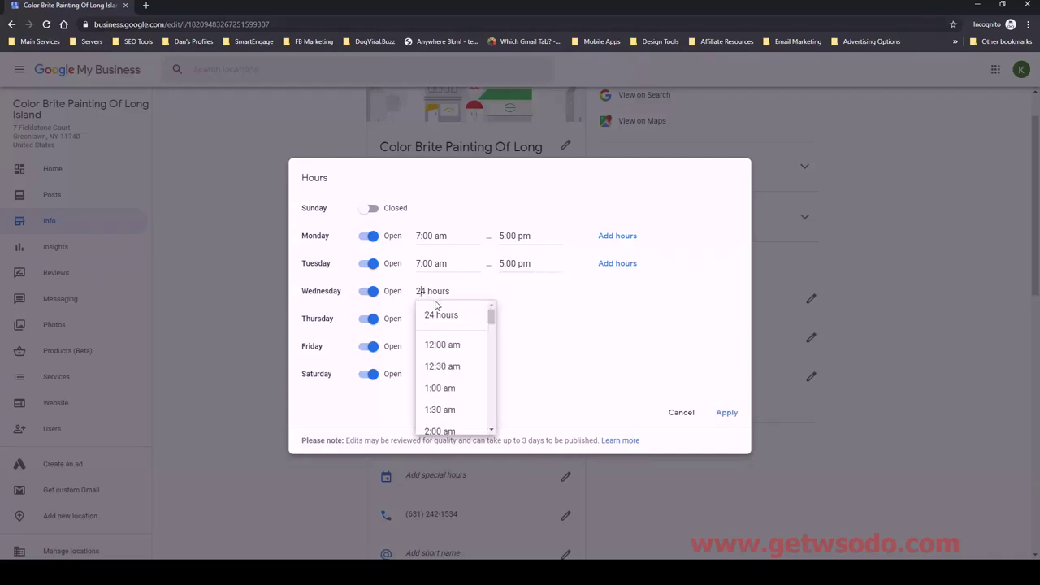
left_click_drag(453, 291, 422, 291)
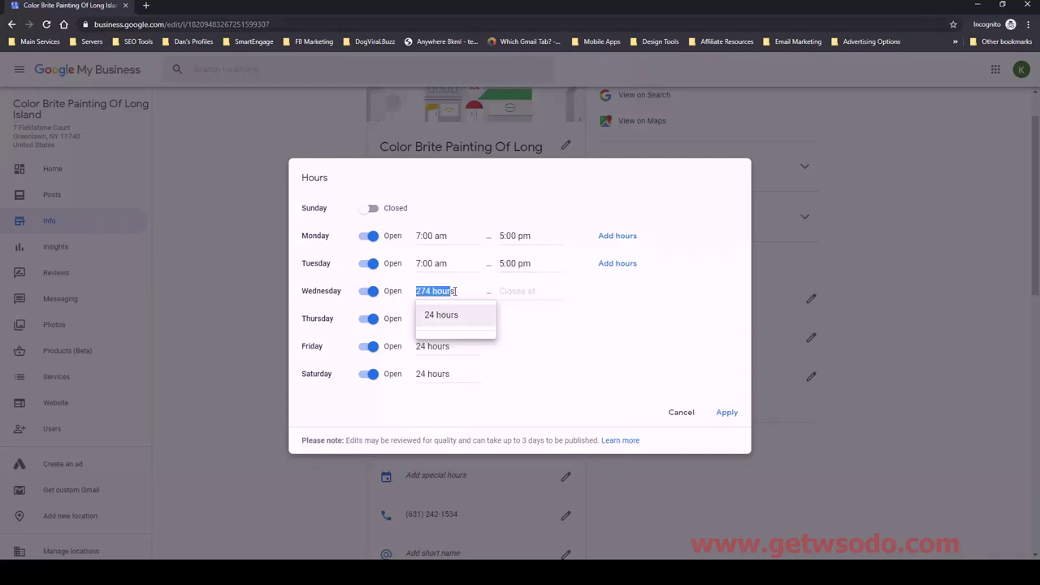
type("7")
left_click(451, 340)
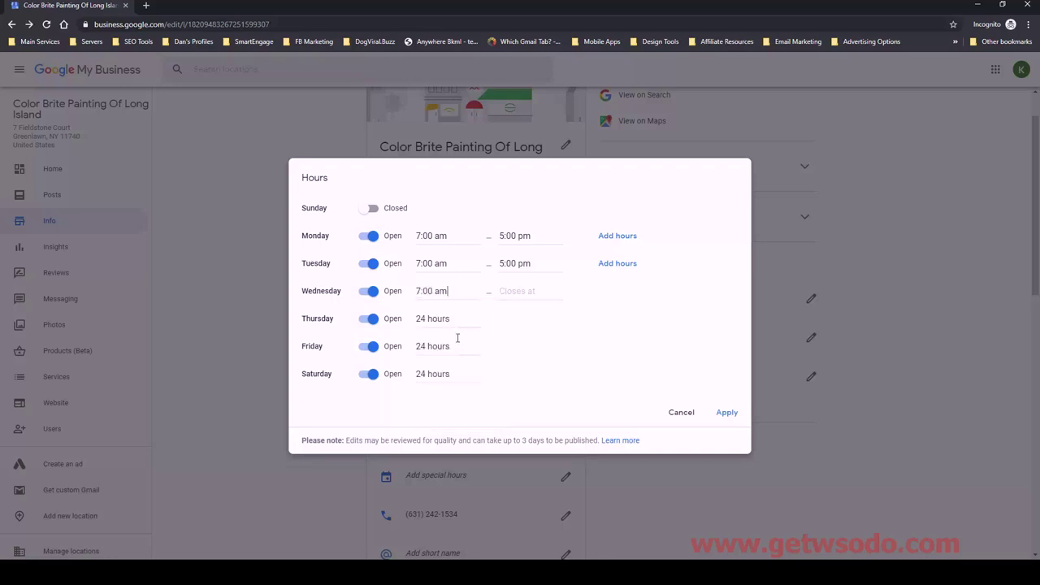
left_click(534, 291)
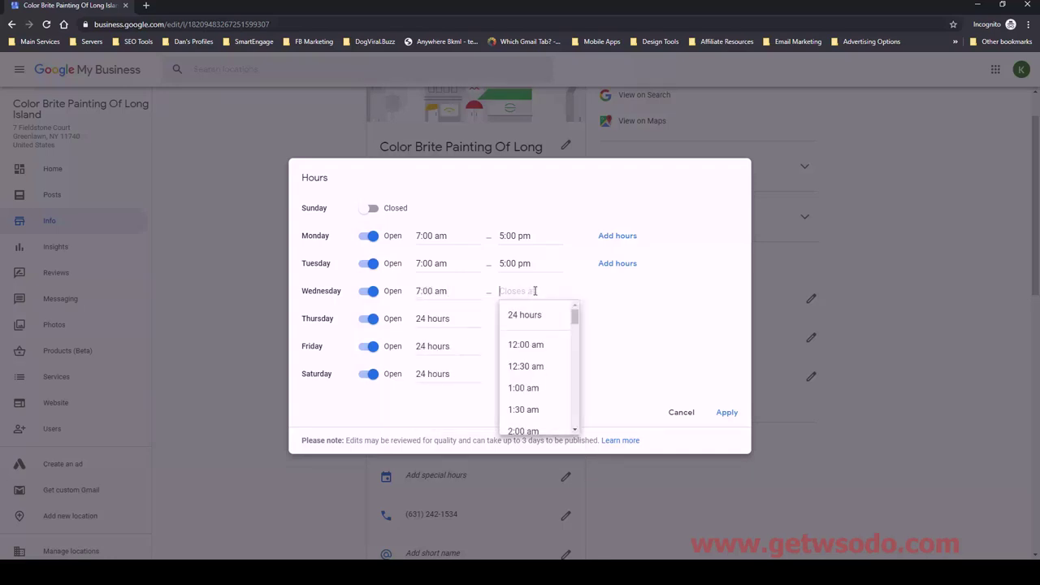
type("5")
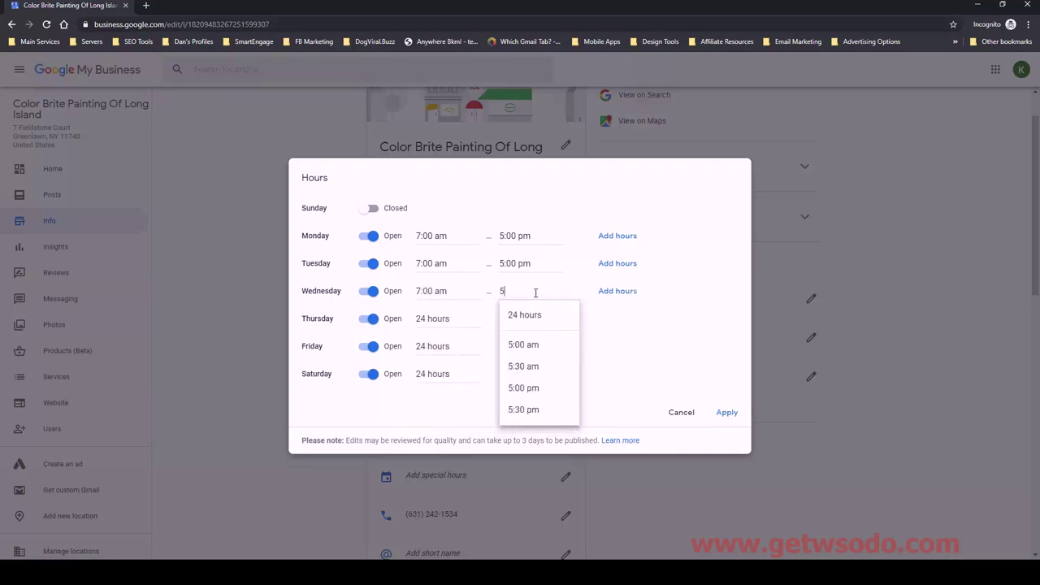
left_click(523, 388)
Replace Thursday's 24-hour opening with hours from 7:00 am to 5:00 pm
left_click(455, 318)
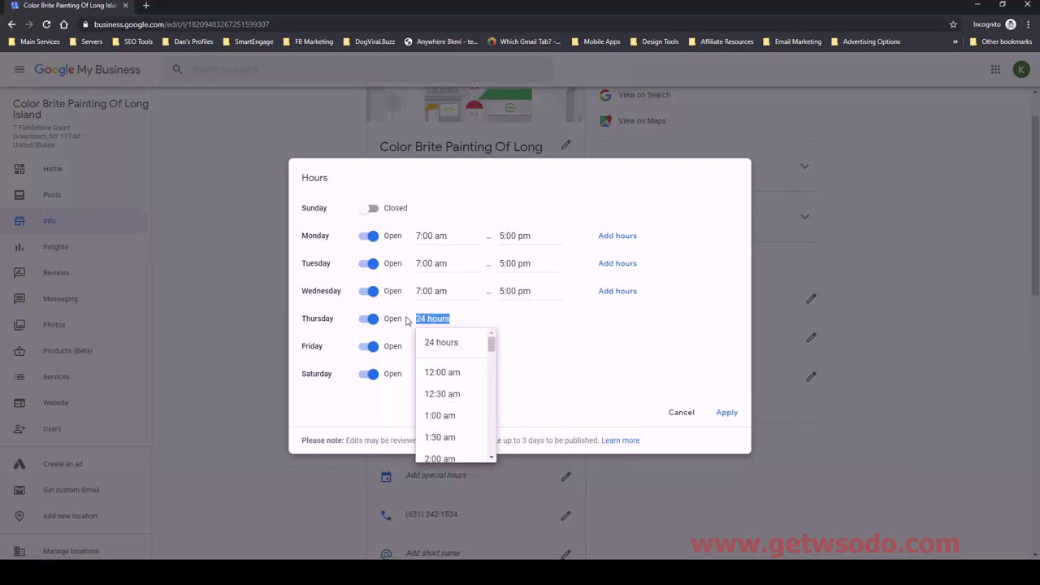
type("7")
left_click(452, 372)
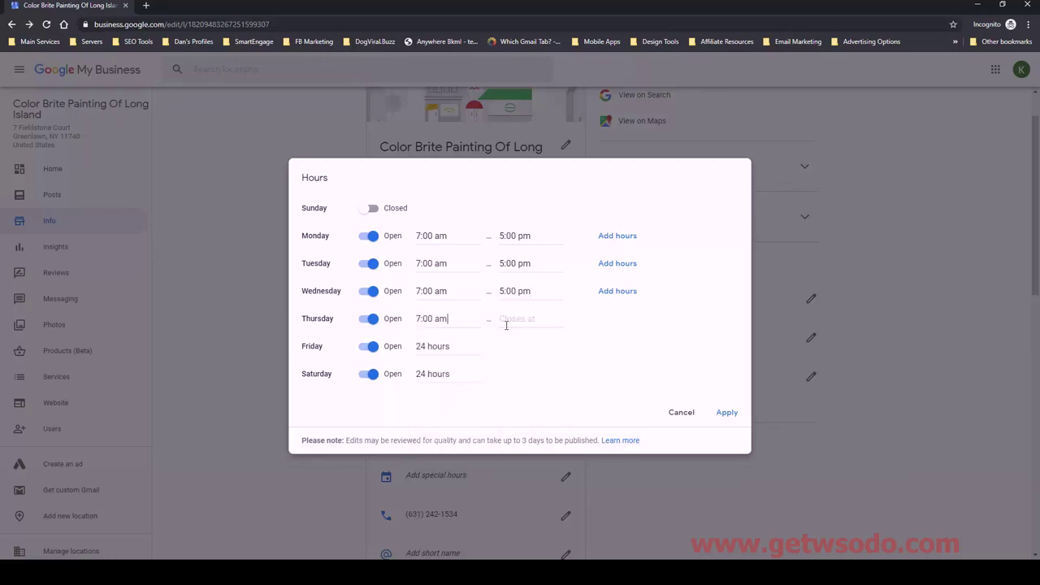
left_click(540, 318)
type("5")
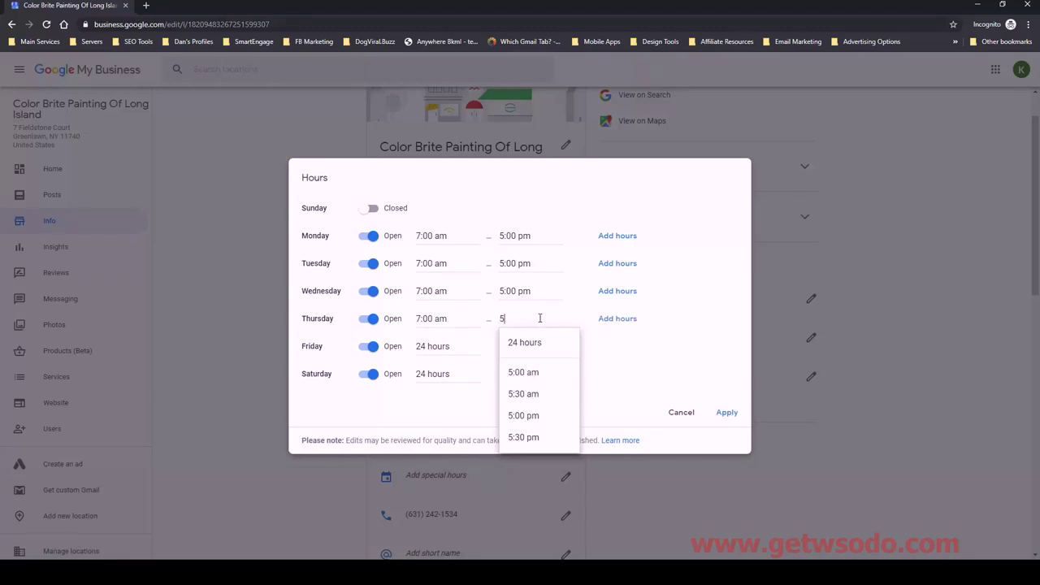
left_click(525, 416)
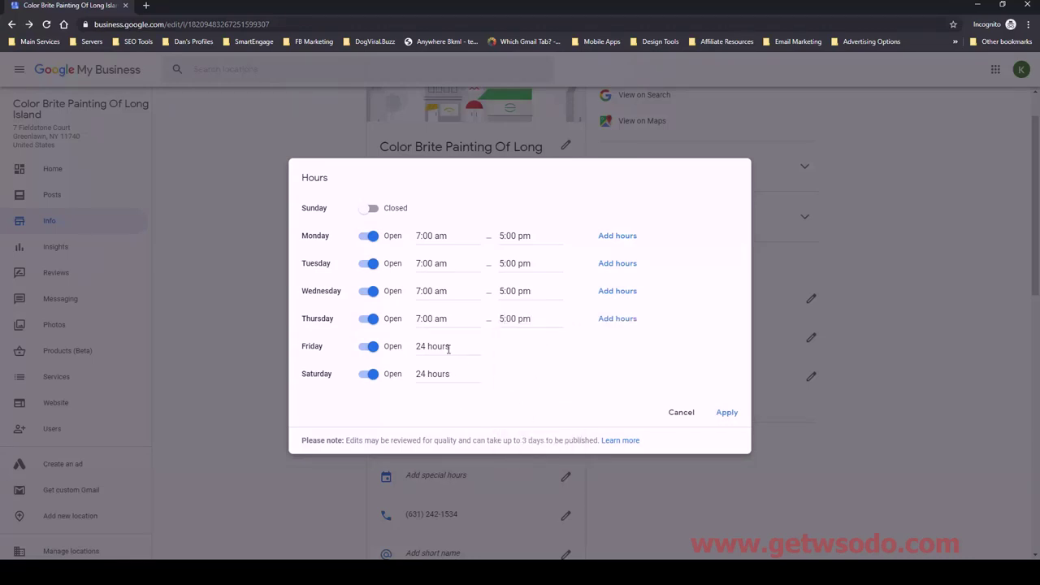
Replace Friday's 24-hour opening with hours from 7:00 am to 5:00 pm
left_click_drag(449, 348, 392, 349)
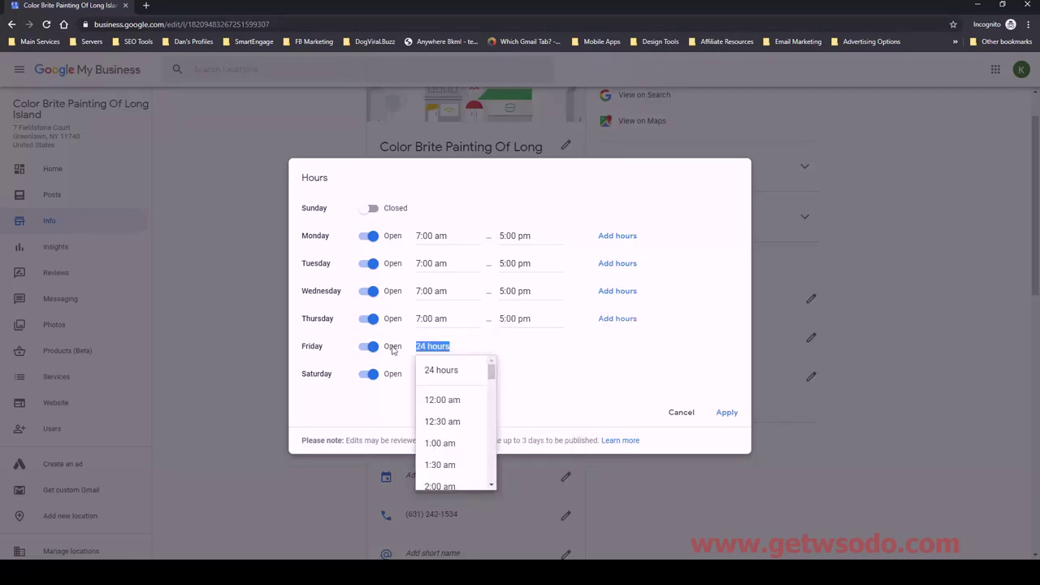
type("7")
left_click(472, 399)
left_click(522, 347)
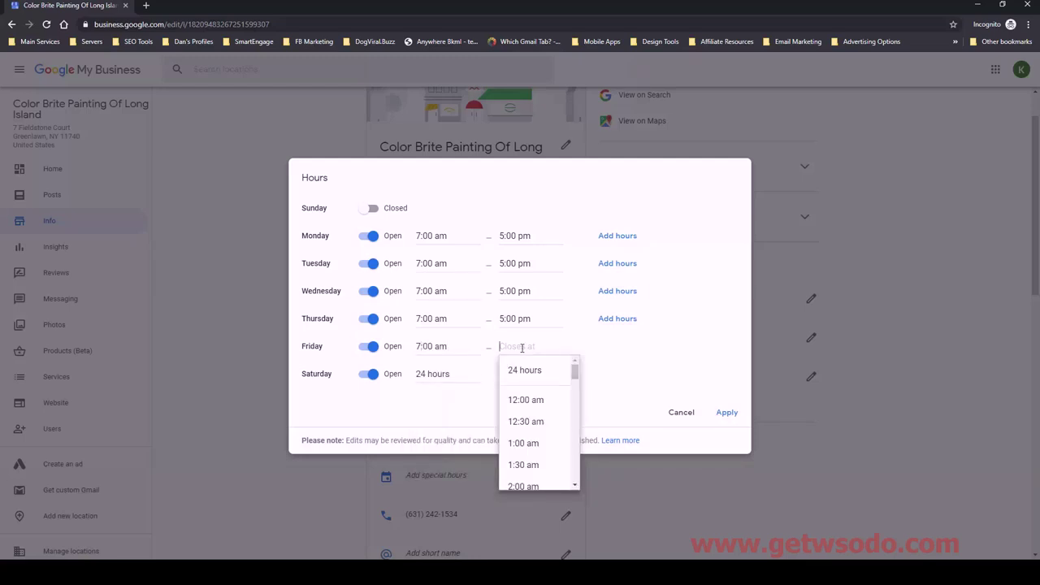
type("5")
left_click(526, 443)
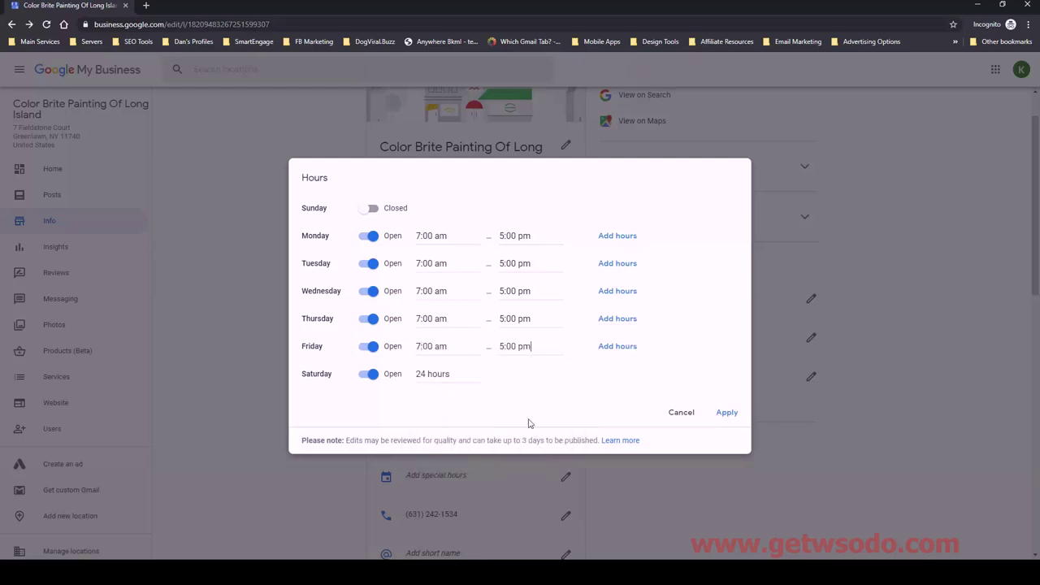
Set Saturday's business hours to open at 7:00 am and close at 3:00 pm
left_click(451, 375)
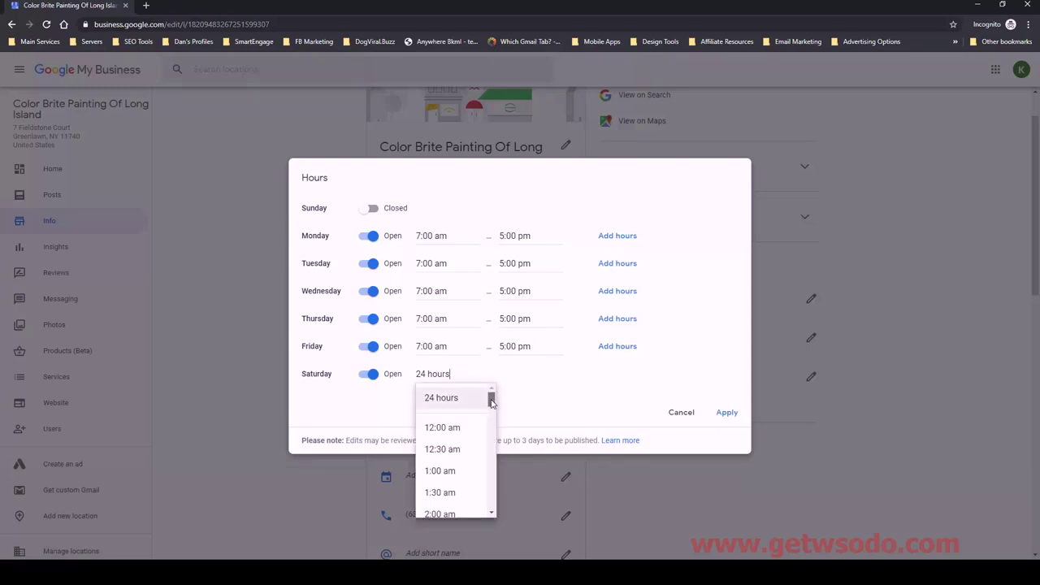
left_click_drag(491, 400, 490, 429)
left_click(479, 435)
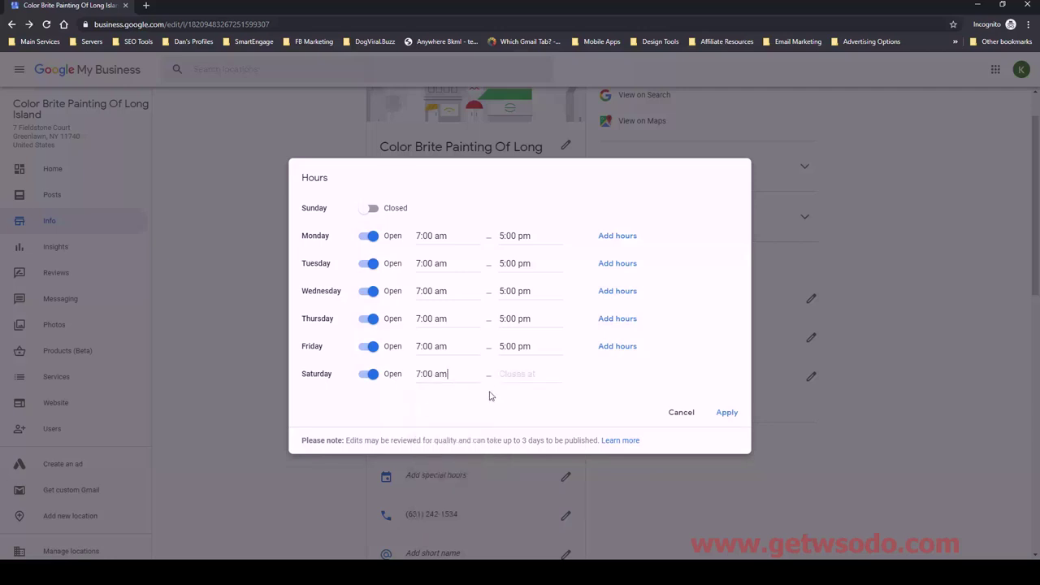
left_click(523, 374)
type("3")
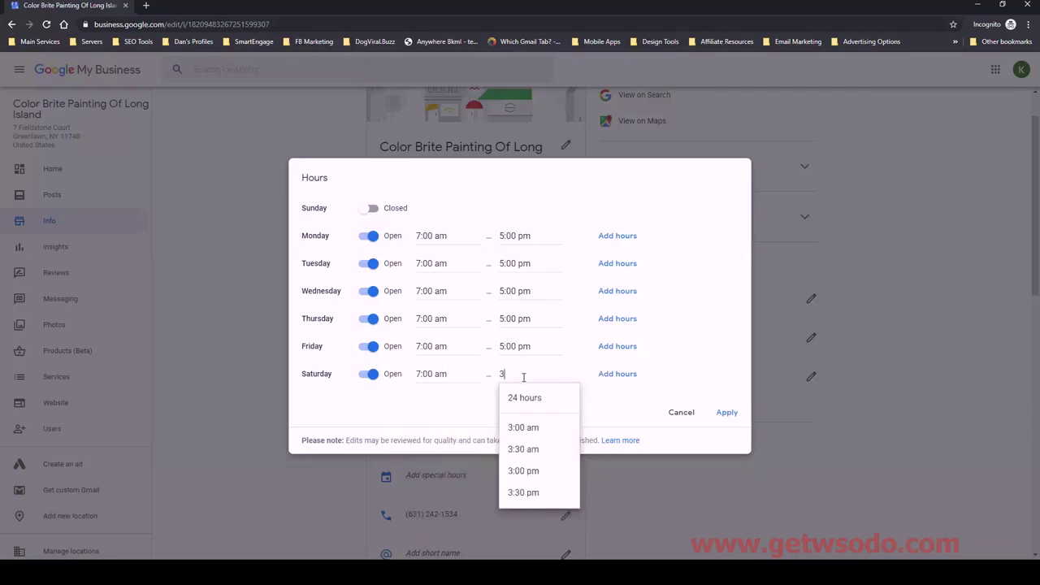
left_click(524, 471)
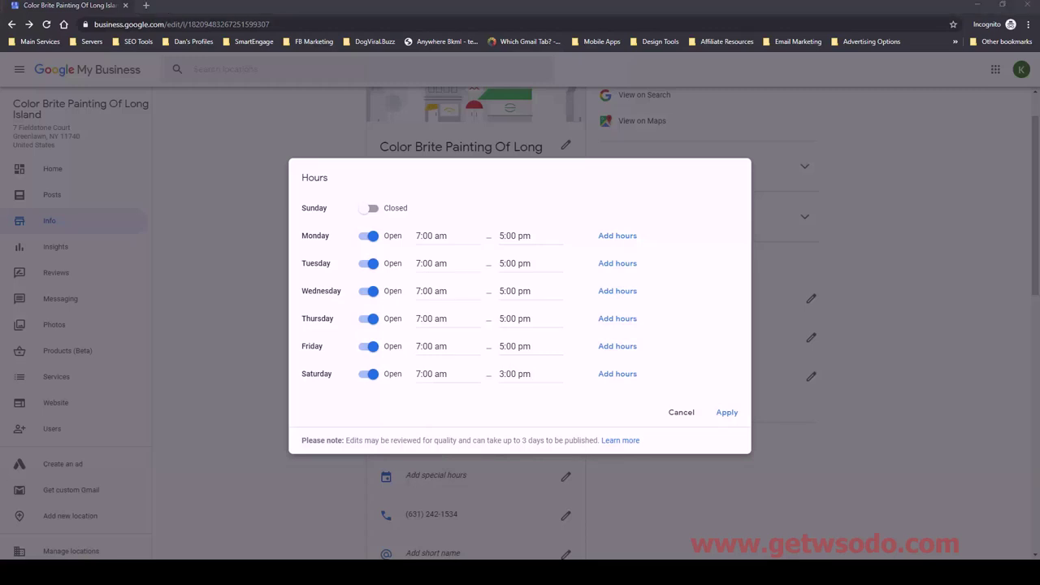
Compare the weekly schedule with the hours of operation in the ClickUp task and apply the business hours to the listing
left_click(520, 374)
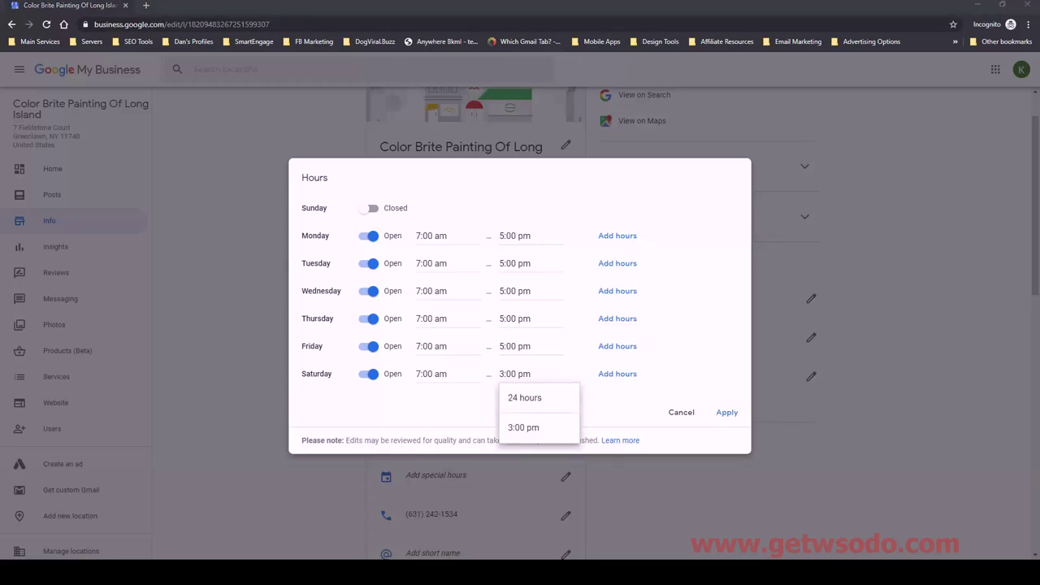
key("alt+Tab")
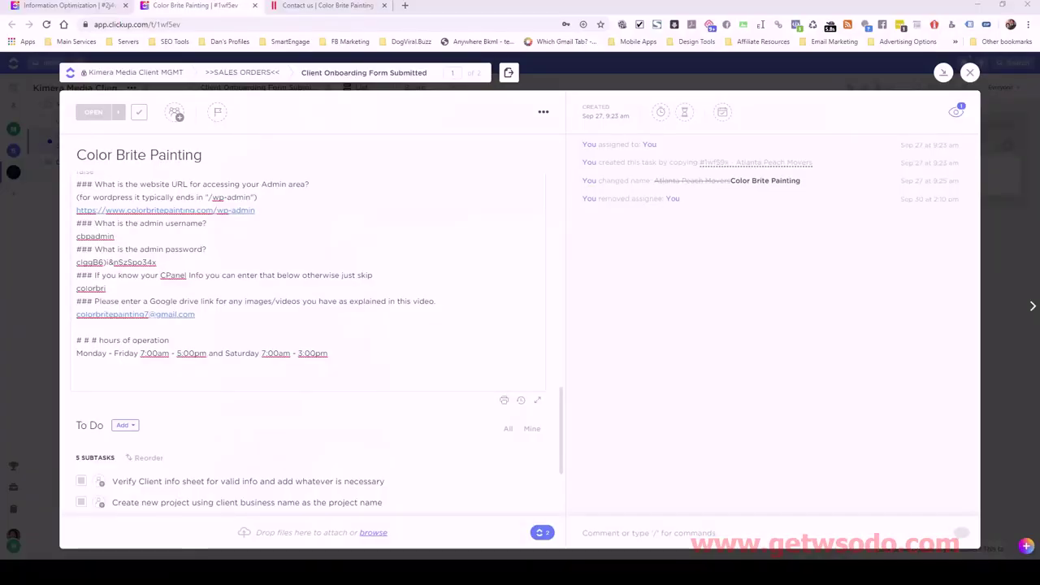
key("alt+Tab")
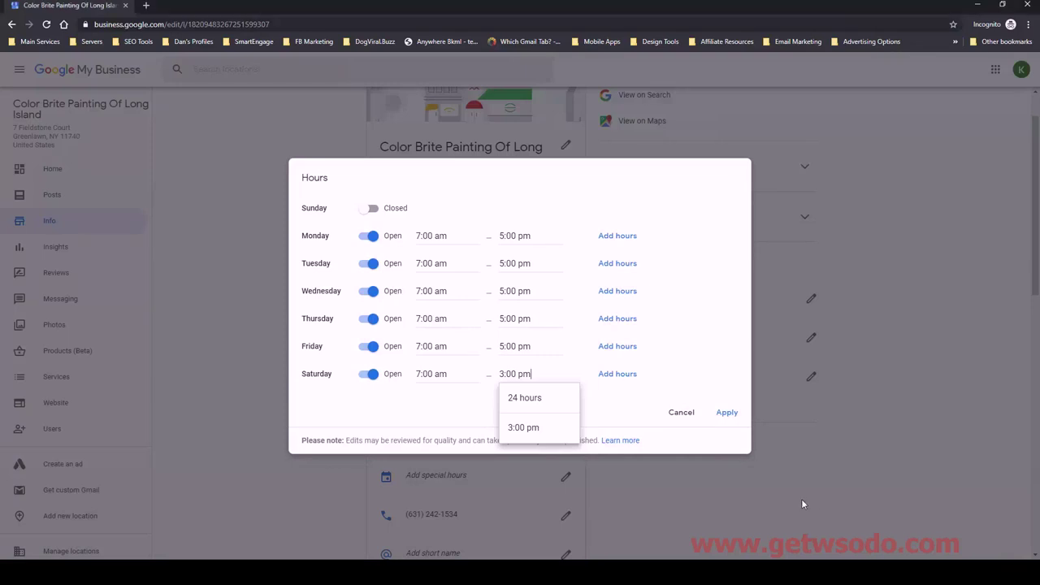
left_click(696, 376)
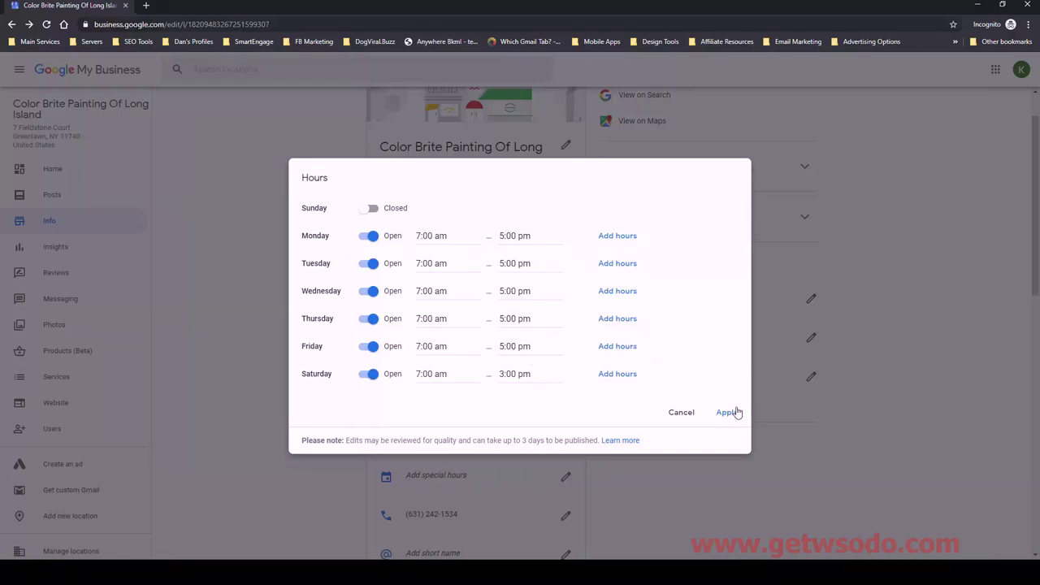
left_click(729, 414)
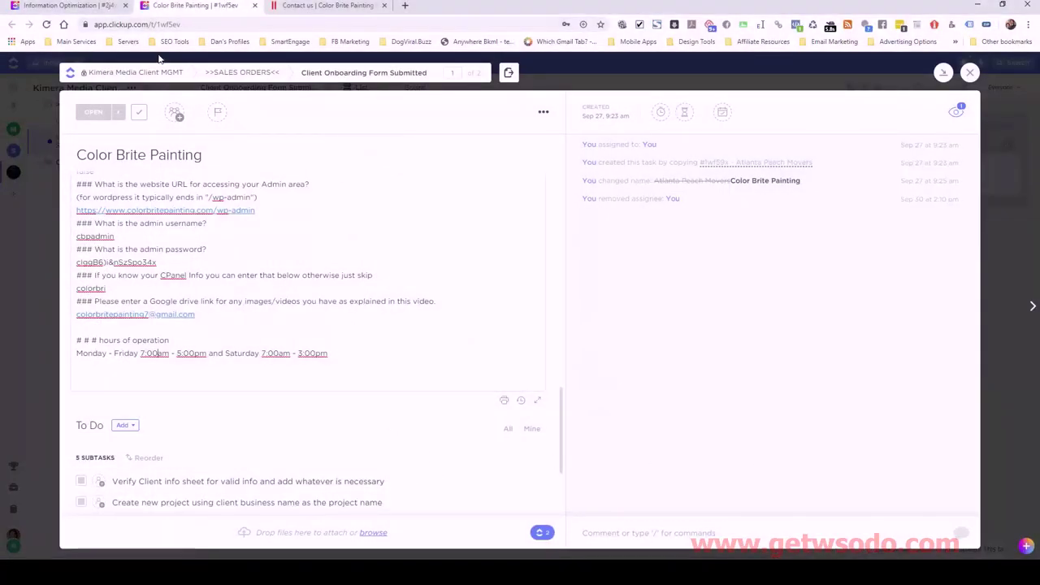
Set the "Update Hours of Operation" subtask of the Information Optimization task to Closed
left_click(81, 6)
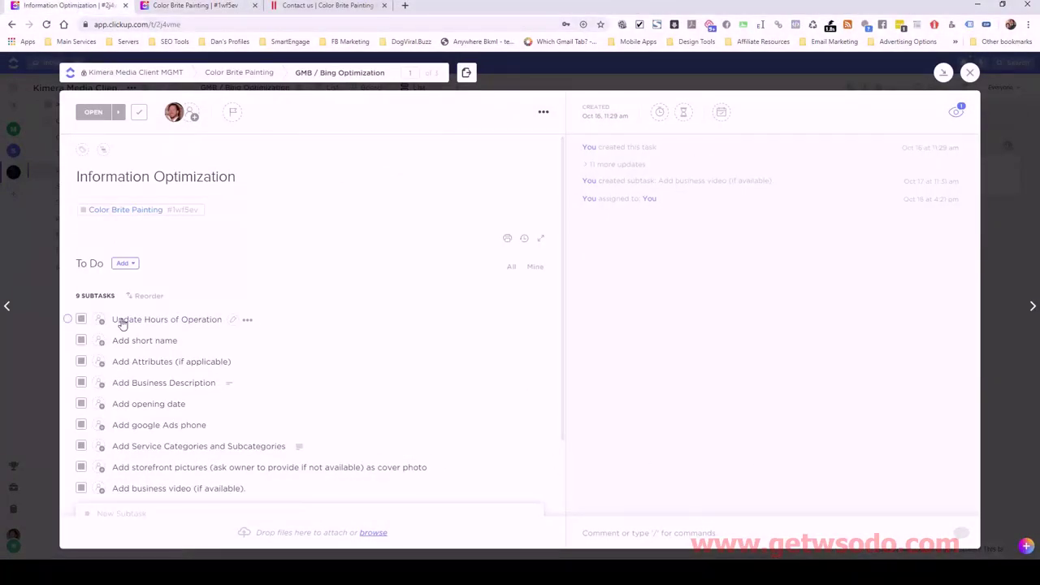
left_click(81, 319)
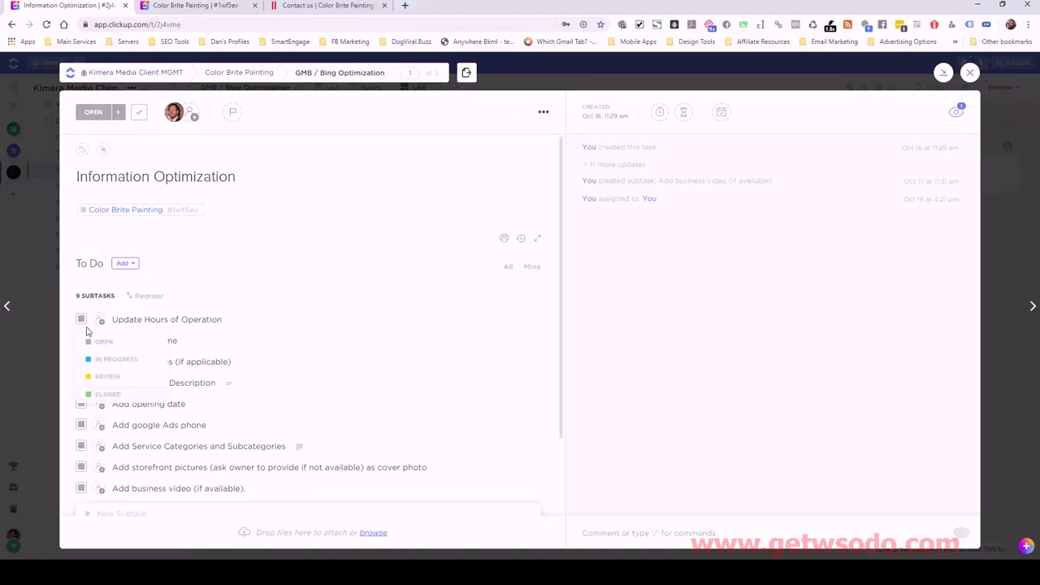
left_click(106, 394)
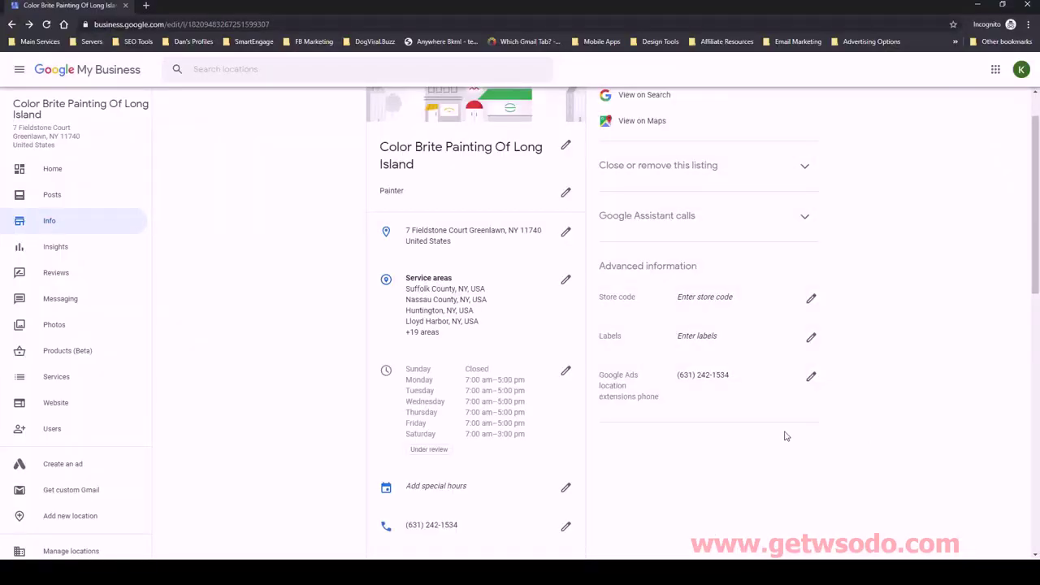
Add the profile short name "colorbritepaintingoflongisland" to the Google My Business listing and apply it
scroll(480, 409, "down", 2)
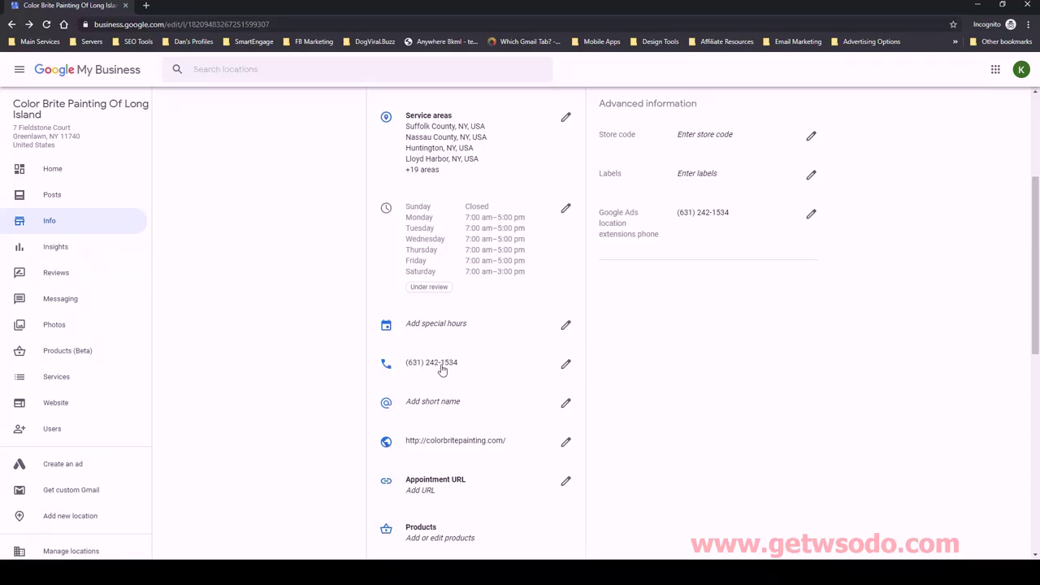
left_click(566, 403)
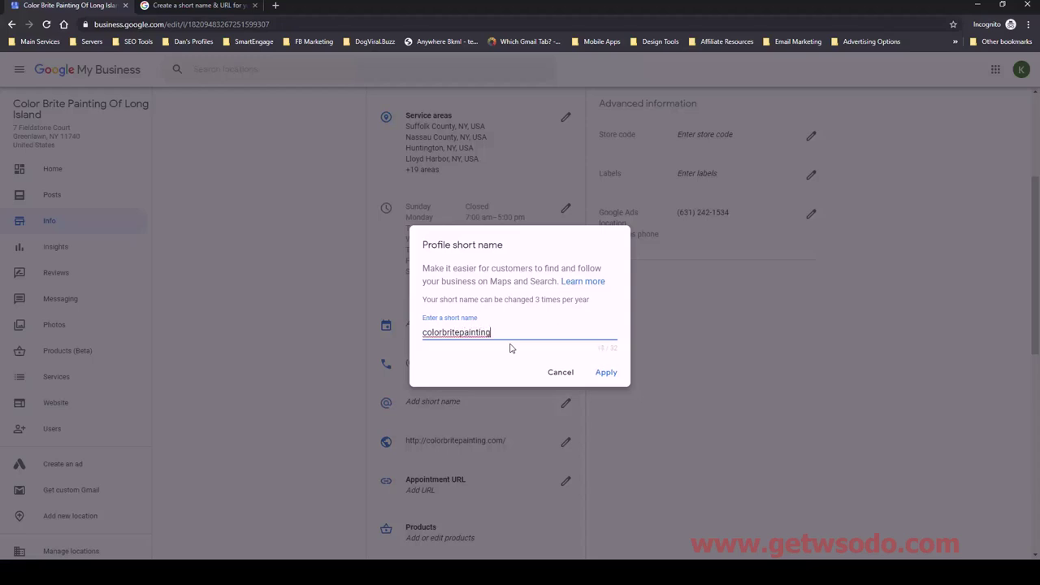
type("oflongisland")
left_click(616, 375)
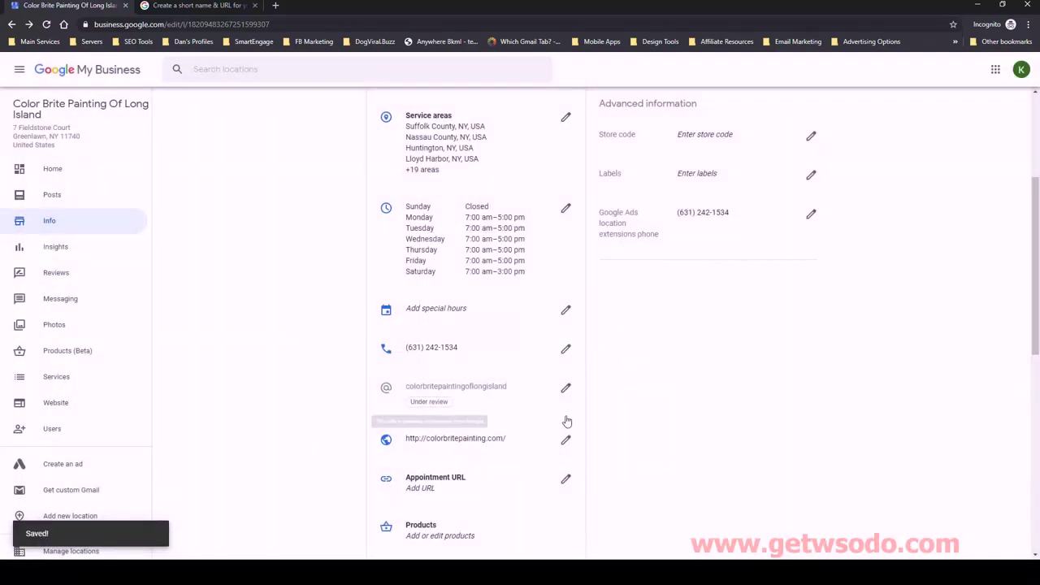
scroll(643, 425, "down", 1)
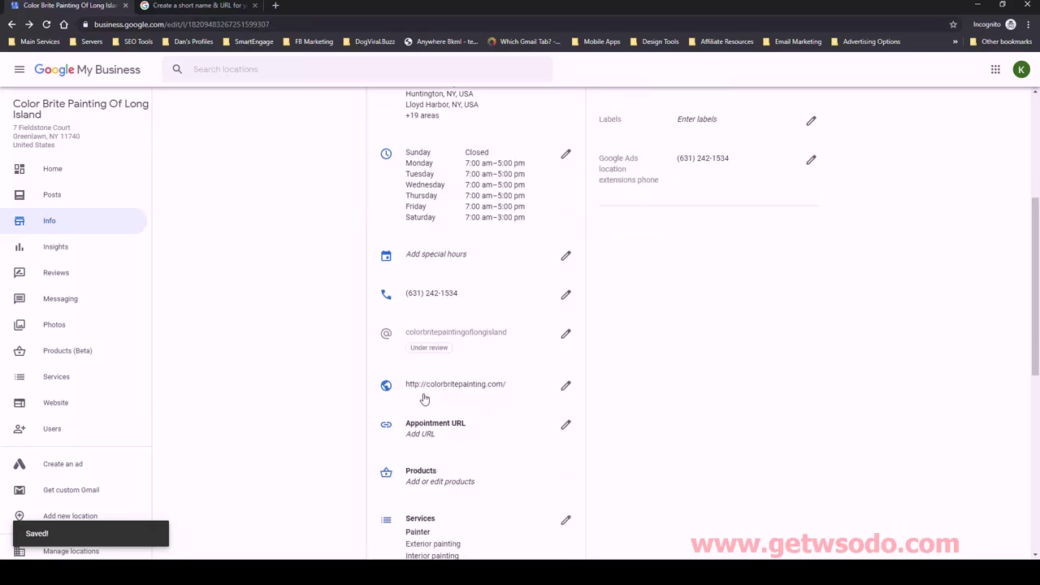
left_click(565, 386)
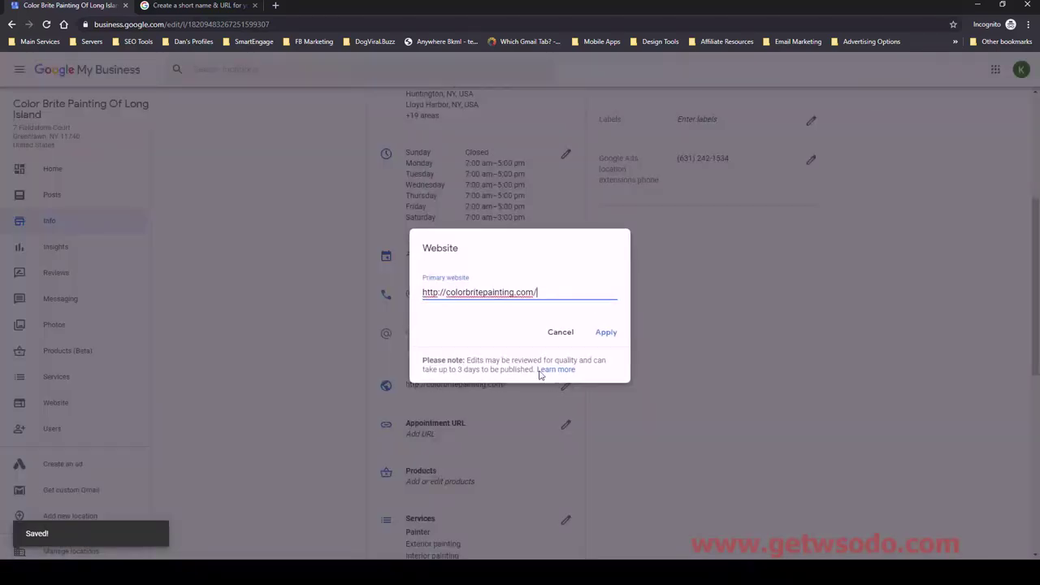
left_click(437, 292)
type("s")
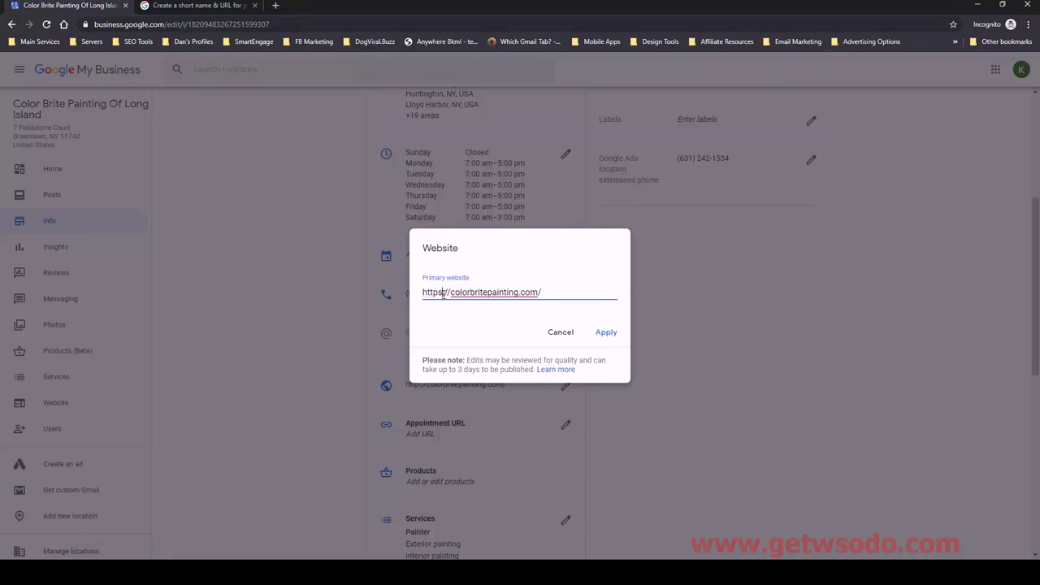
left_click(603, 334)
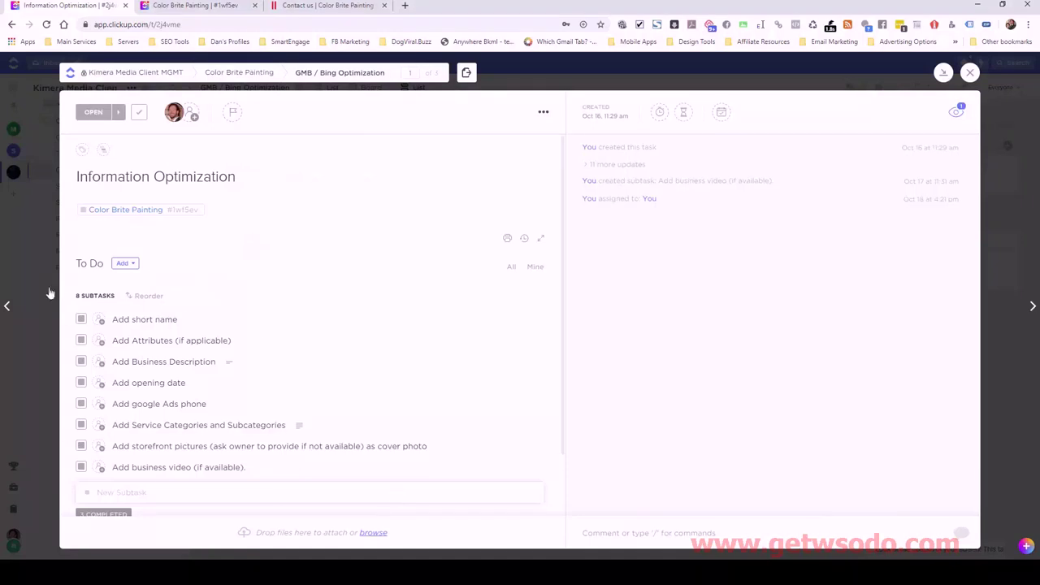
Set the "Add short name" subtask in ClickUp to Closed and return to the Google My Business listing
left_click(82, 321)
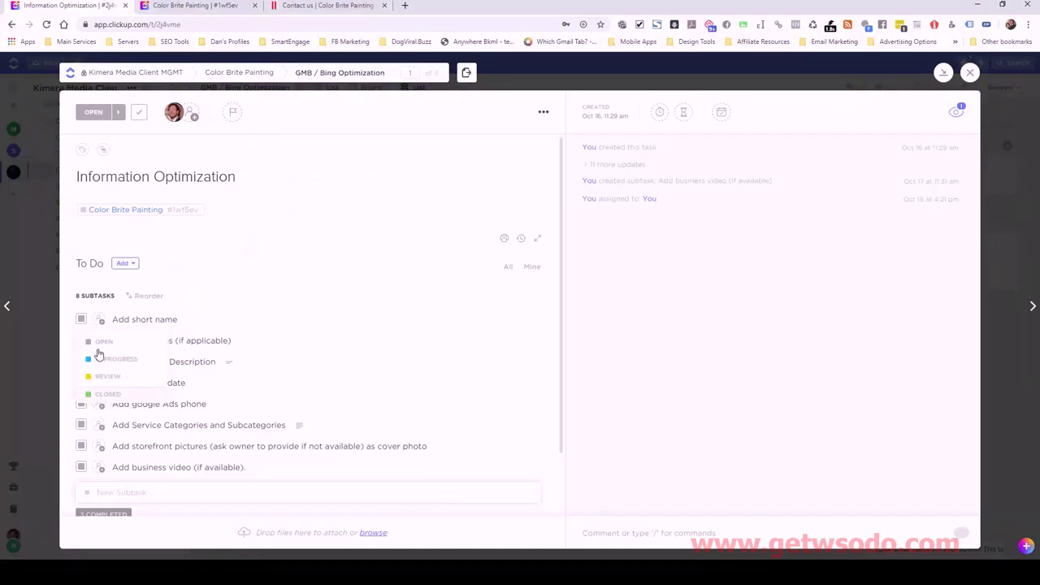
left_click(113, 396)
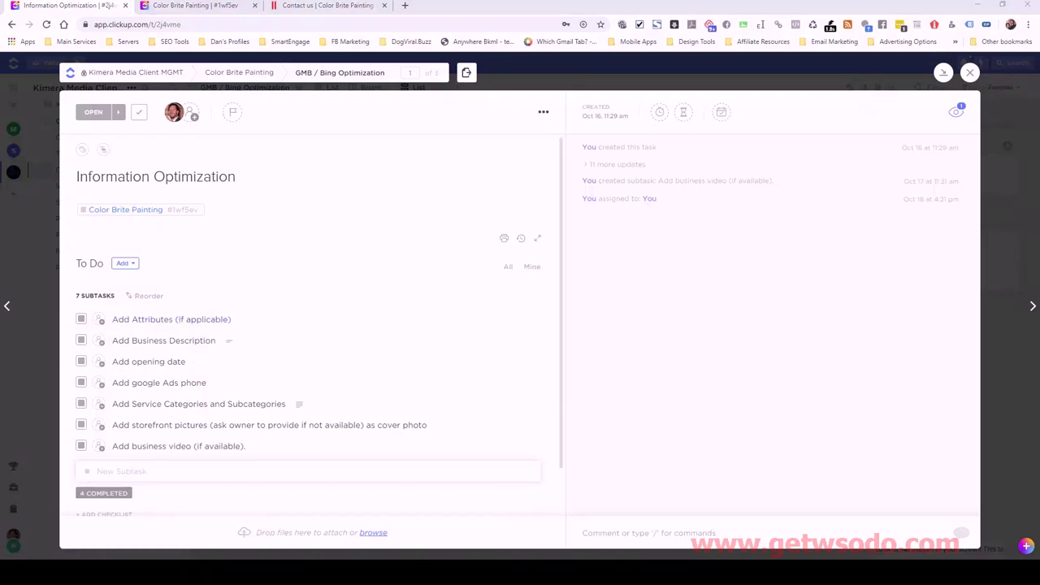
key("alt+Tab")
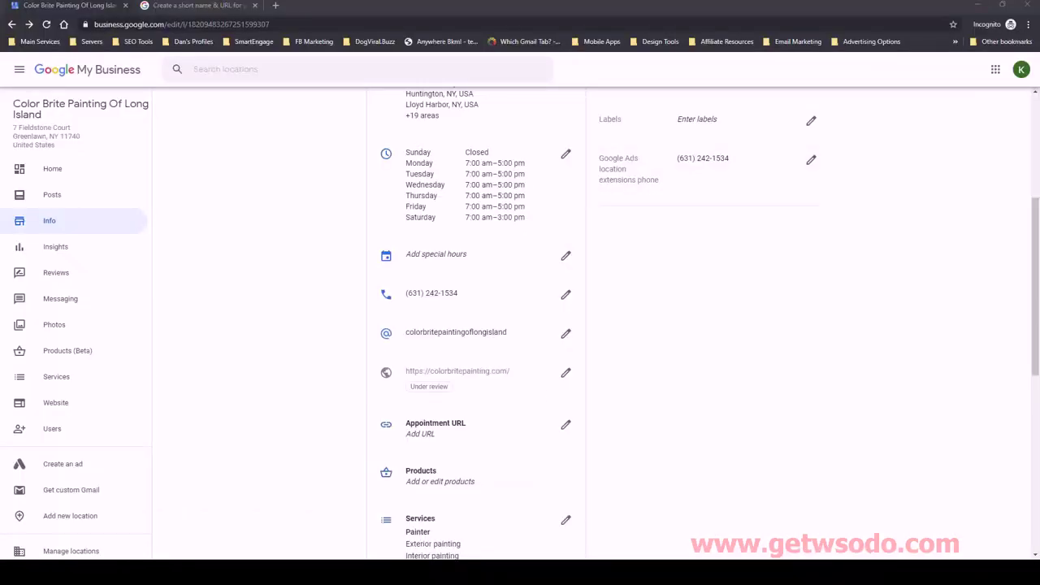
Add the Women-Led highlight to the listing's attributes and apply it
scroll(701, 407, "up", 1)
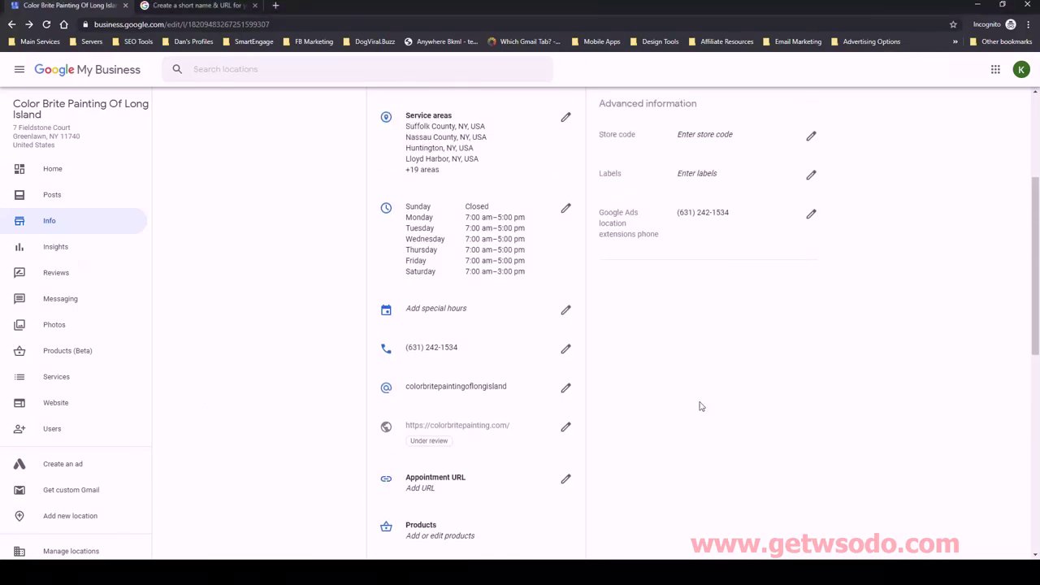
scroll(585, 411, "up", 4)
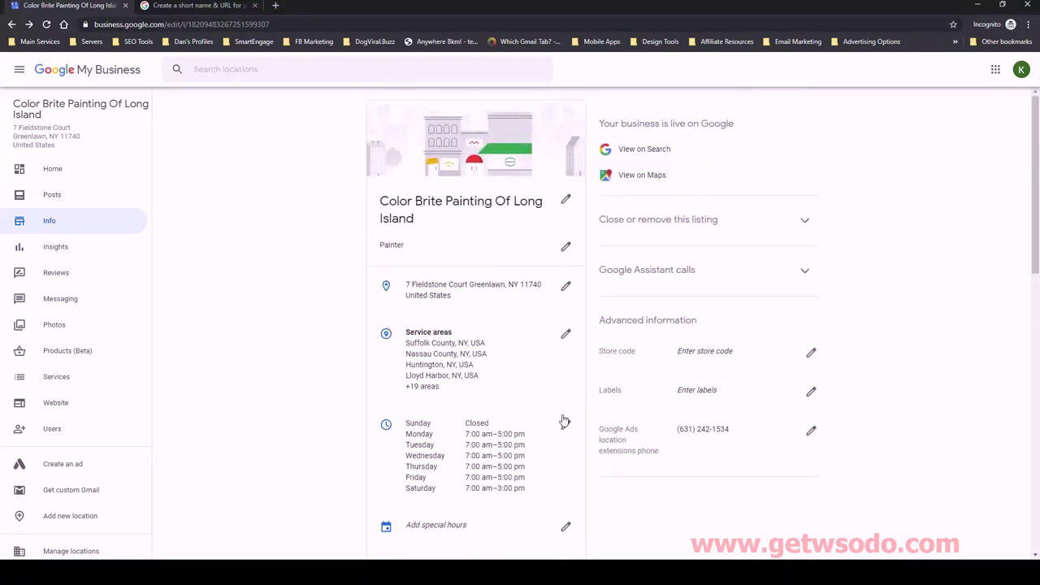
scroll(564, 421, "down", 5)
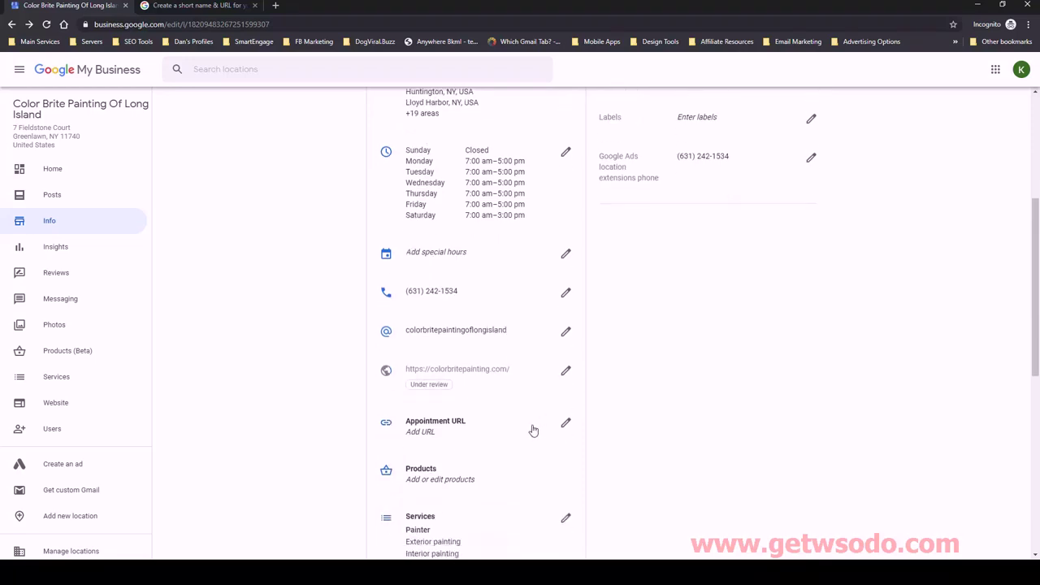
scroll(533, 430, "down", 5)
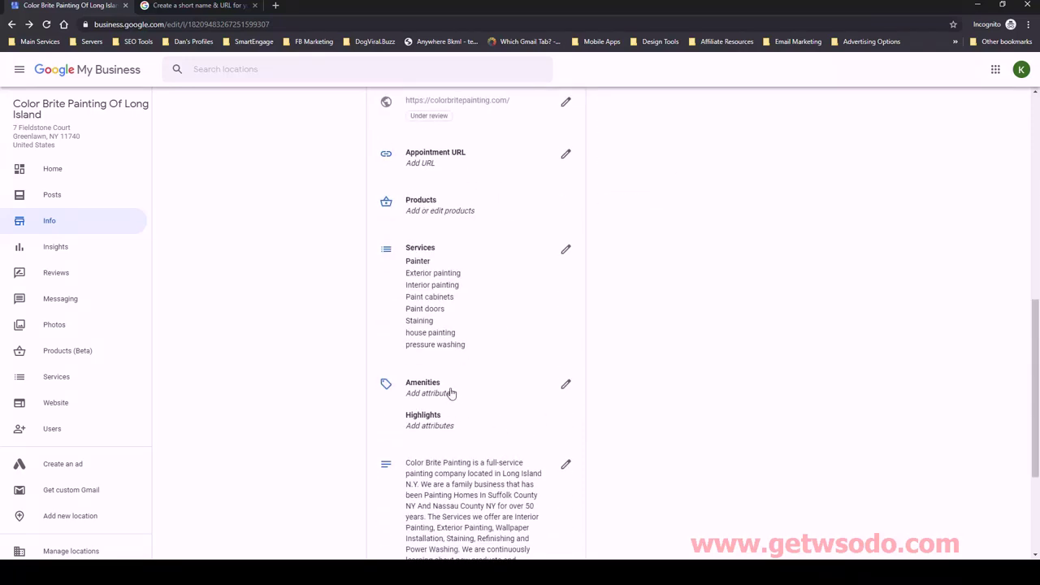
left_click(566, 384)
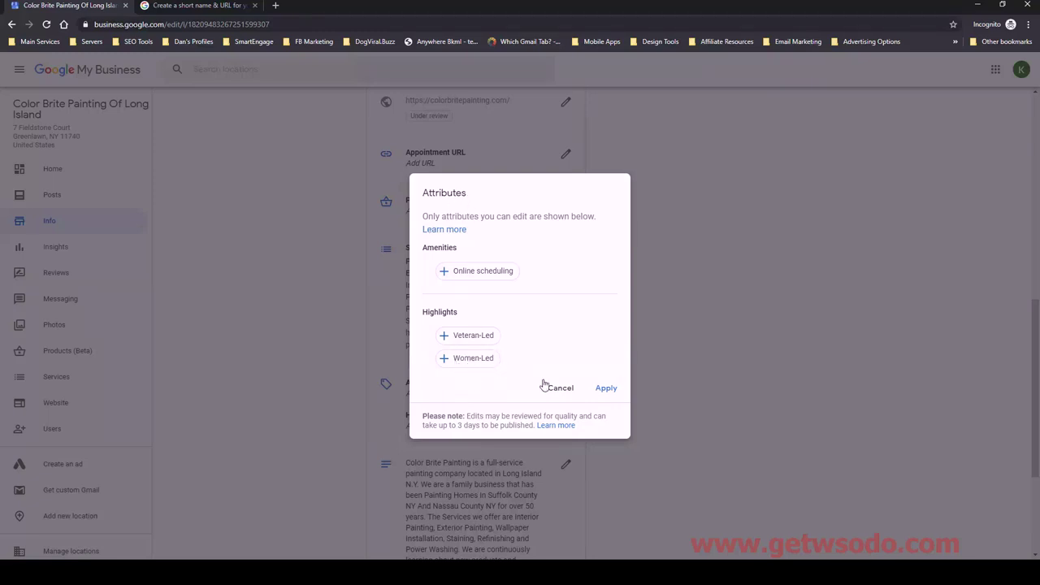
left_click(472, 360)
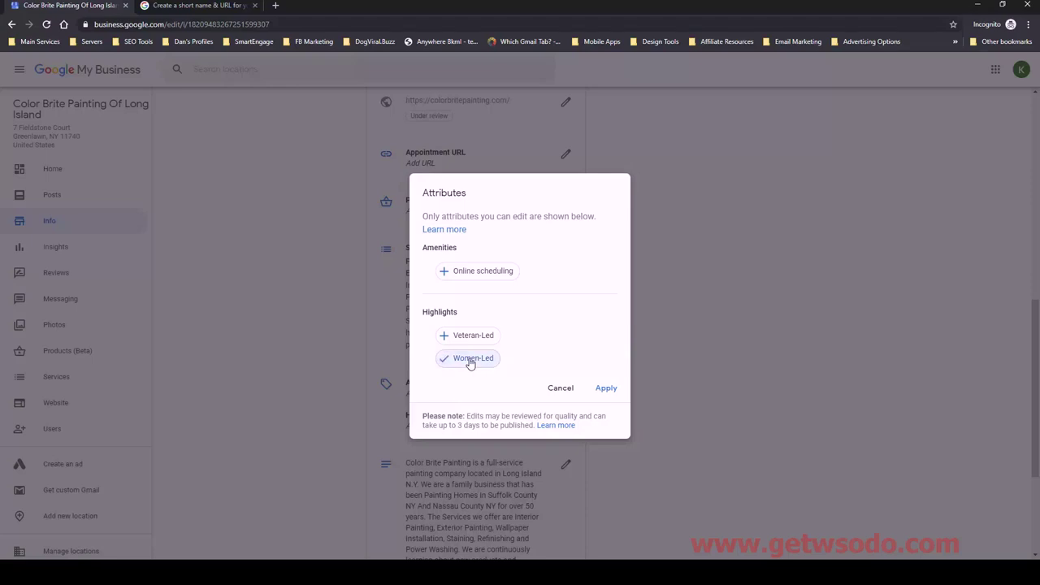
left_click(611, 390)
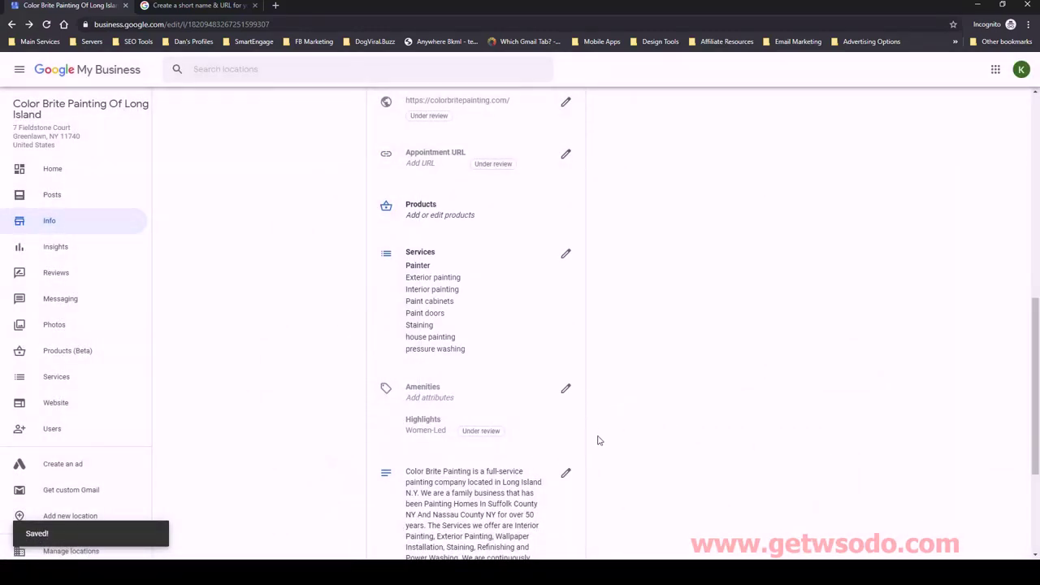
Rename the attributes subtask in ClickUp to "Add Attributes / Highlights (if applicable)" and return to the Information Optimization task
scroll(597, 439, "down", 2)
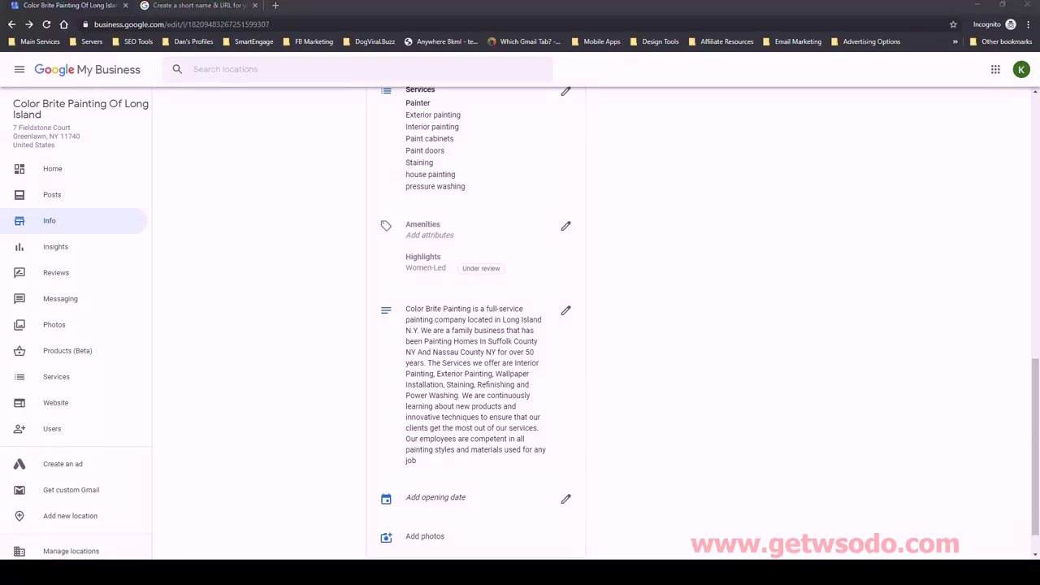
key("alt+Tab")
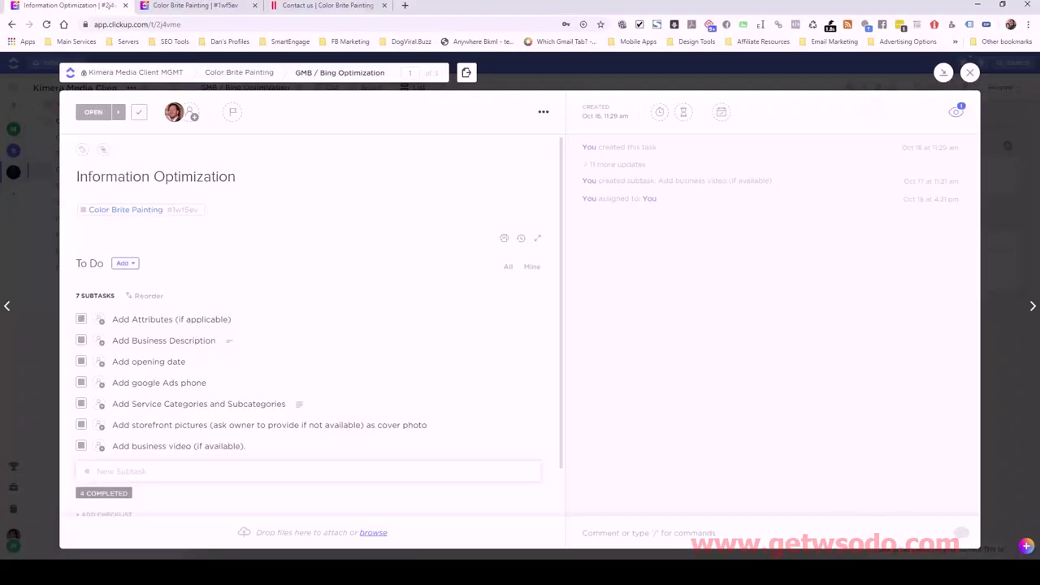
left_click(170, 322)
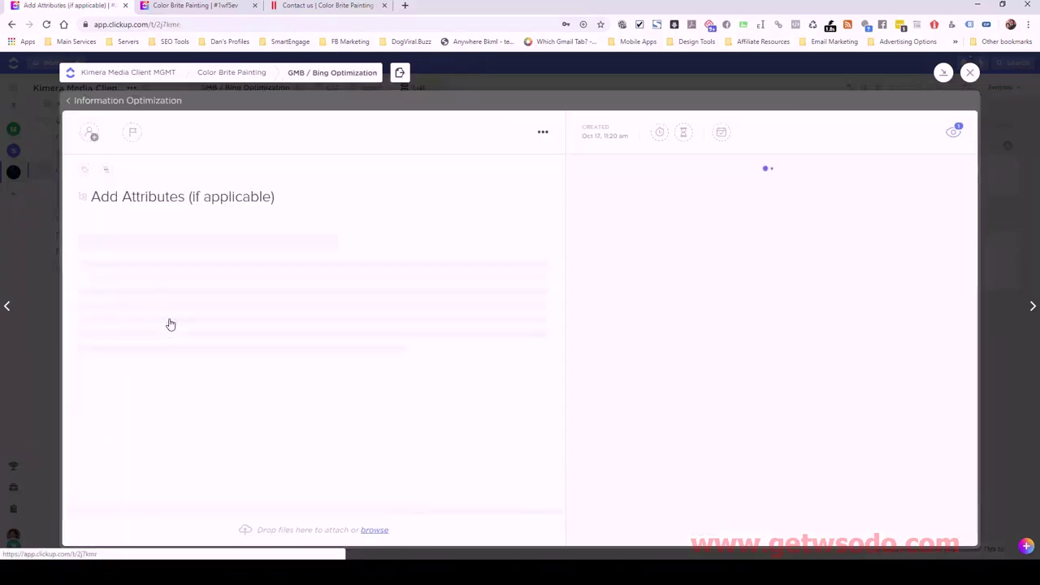
left_click(189, 197)
type("/ Hightlights")
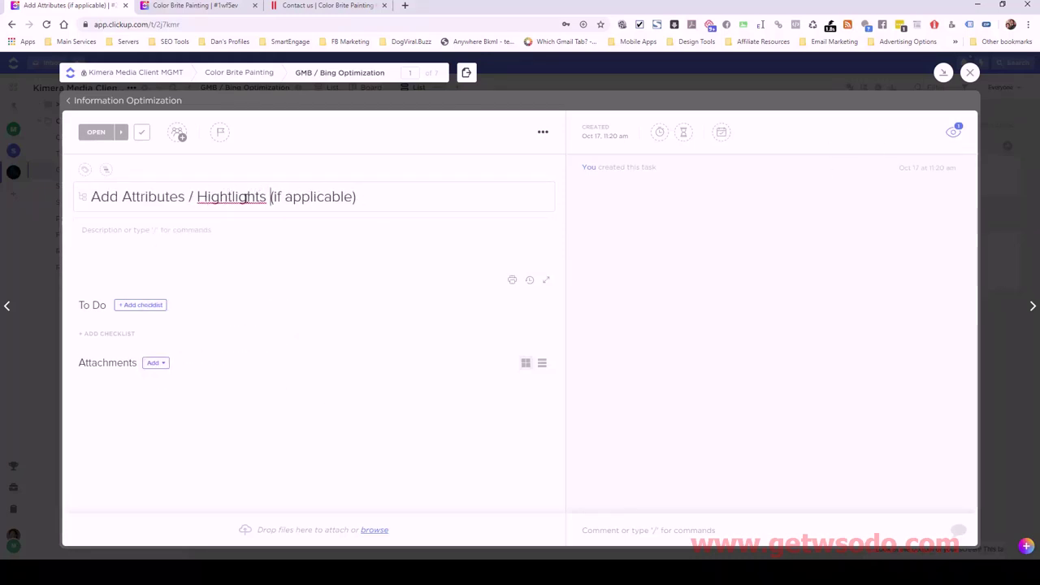
right_click(242, 198)
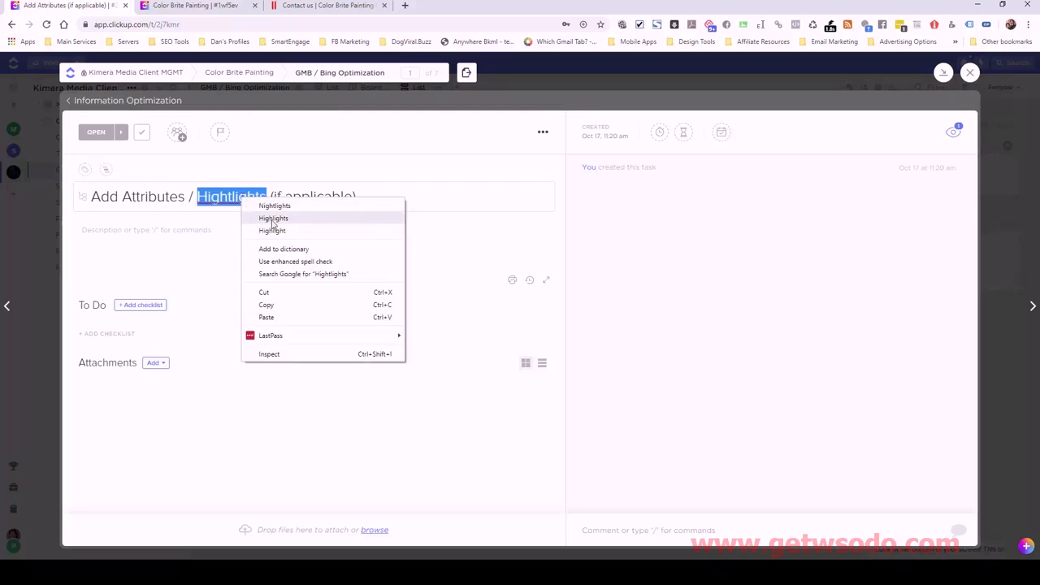
left_click(273, 217)
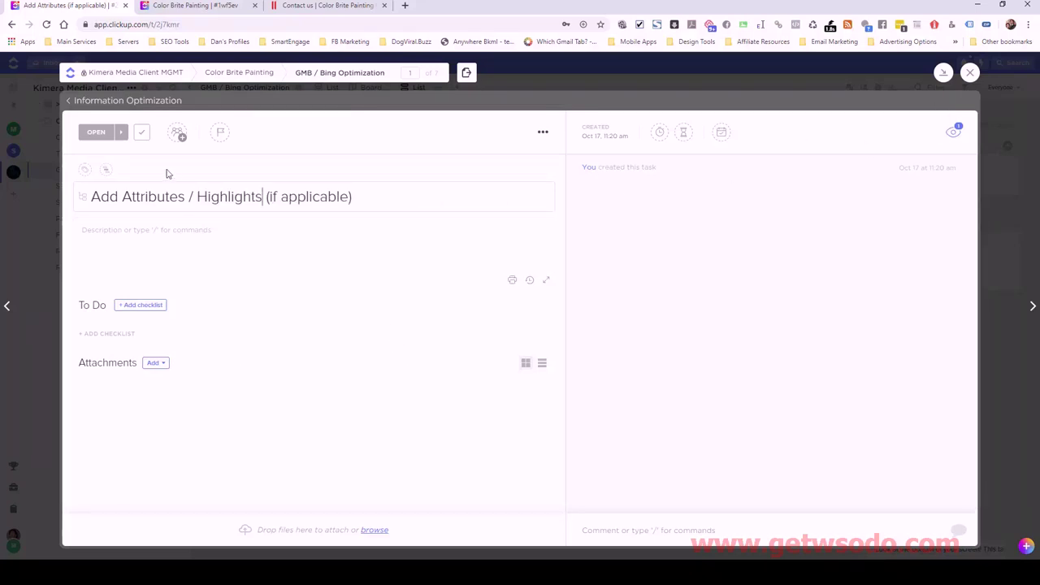
left_click(68, 102)
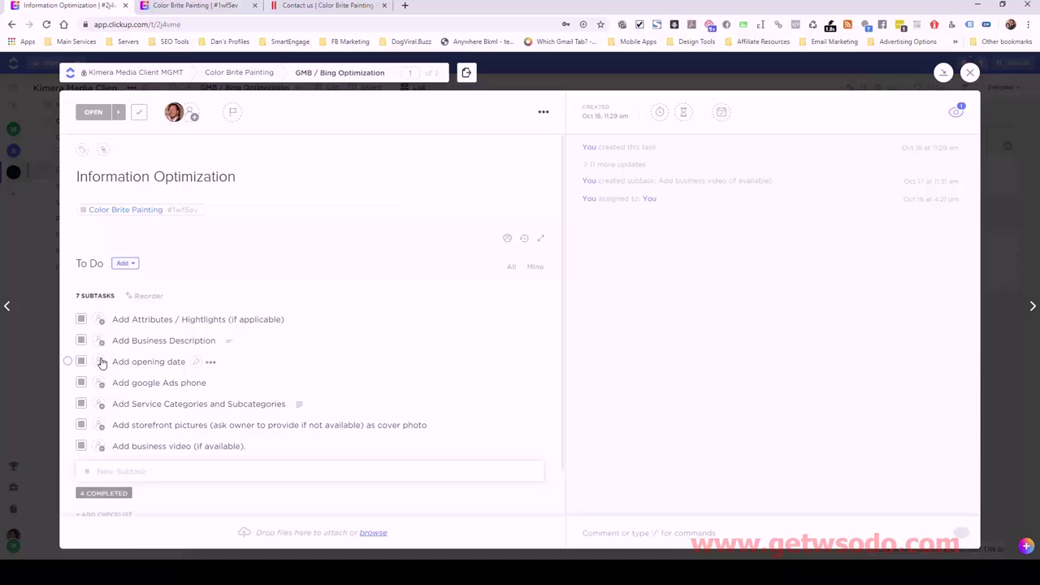
Set the attributes and highlights subtask to Closed and return to the Google My Business listing
left_click(82, 320)
left_click(98, 395)
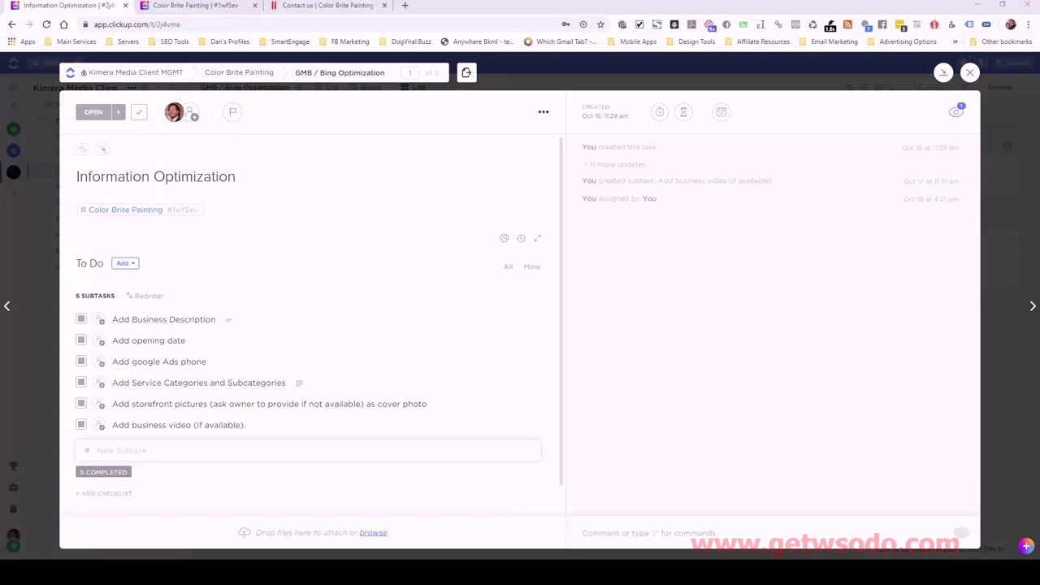
key("alt+Tab")
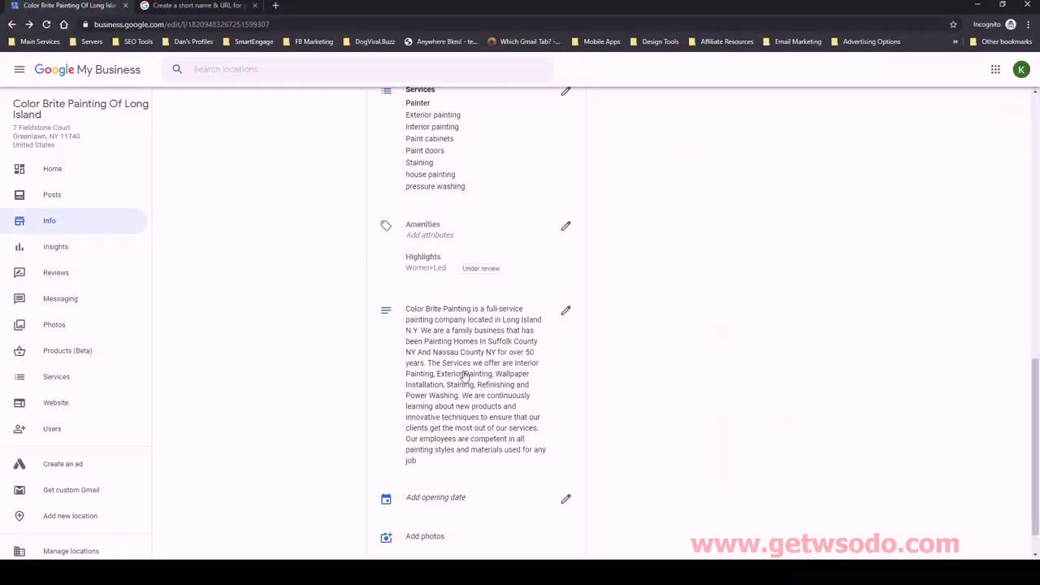
Edit the business description to read "Color Brite Painting of Long Island", add commas in "Suffolk County, NY And Nassau County, NY", and apply it
left_click(565, 311)
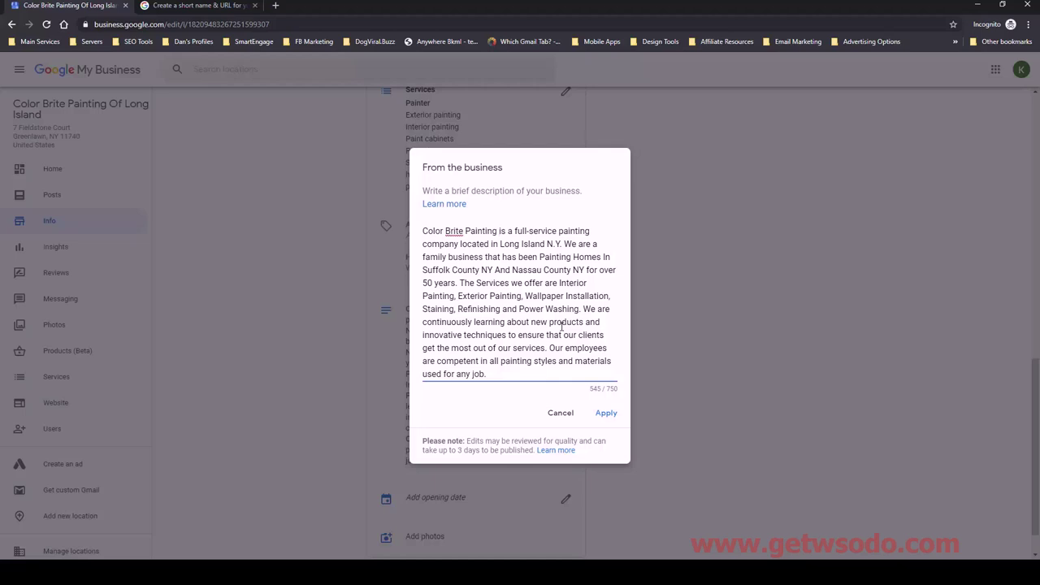
type("of Long Island")
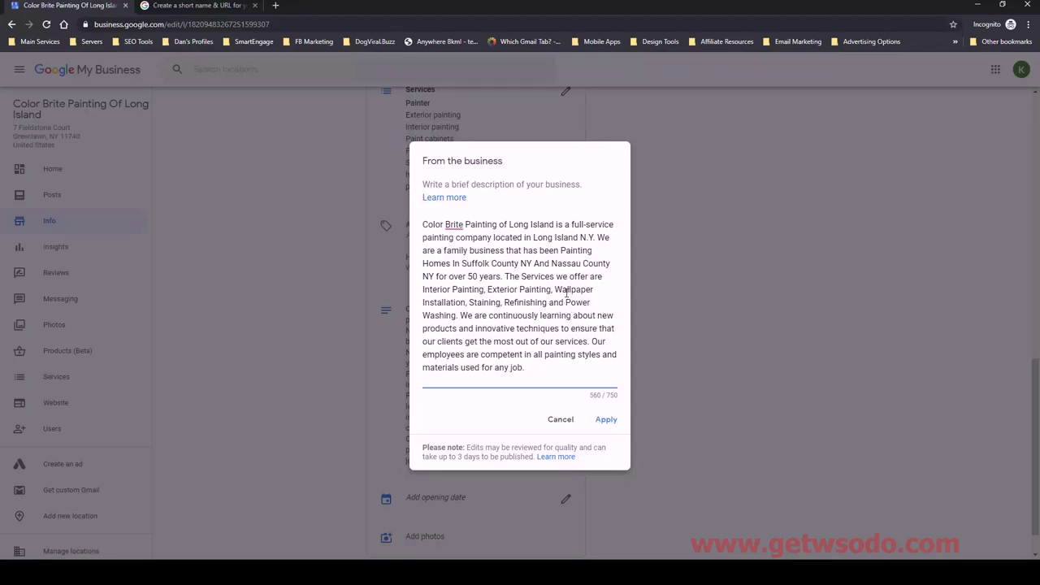
left_click(521, 263)
left_click(608, 424)
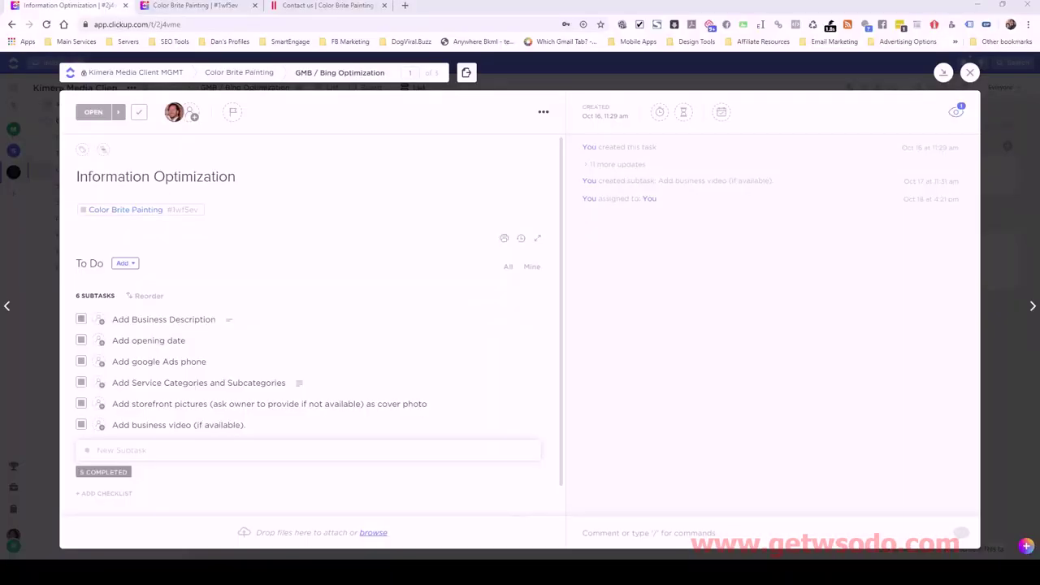
Set the "Add Business Description" subtask in ClickUp to Closed and return to the Google My Business listing
left_click(81, 319)
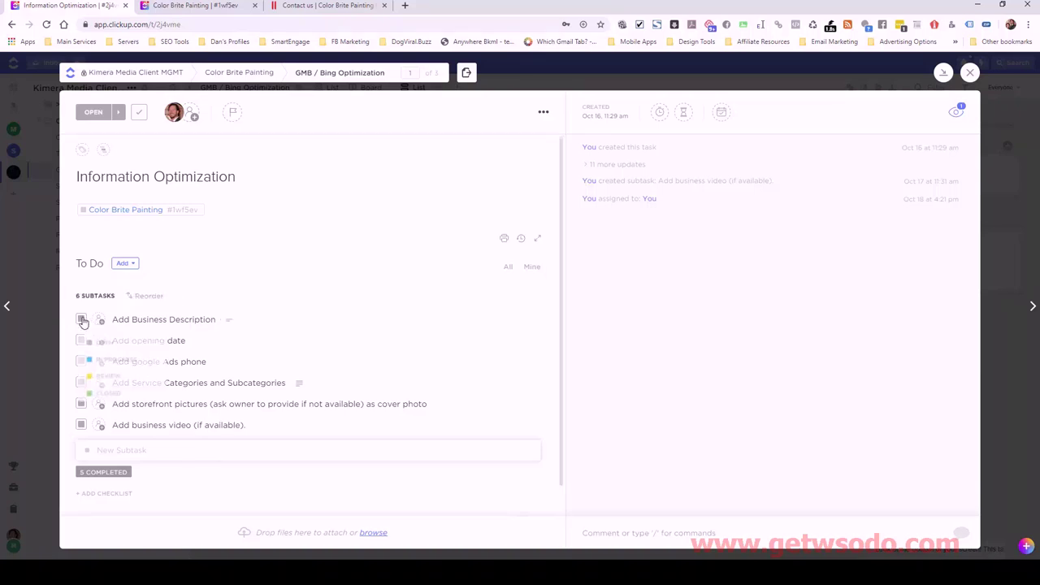
left_click(104, 397)
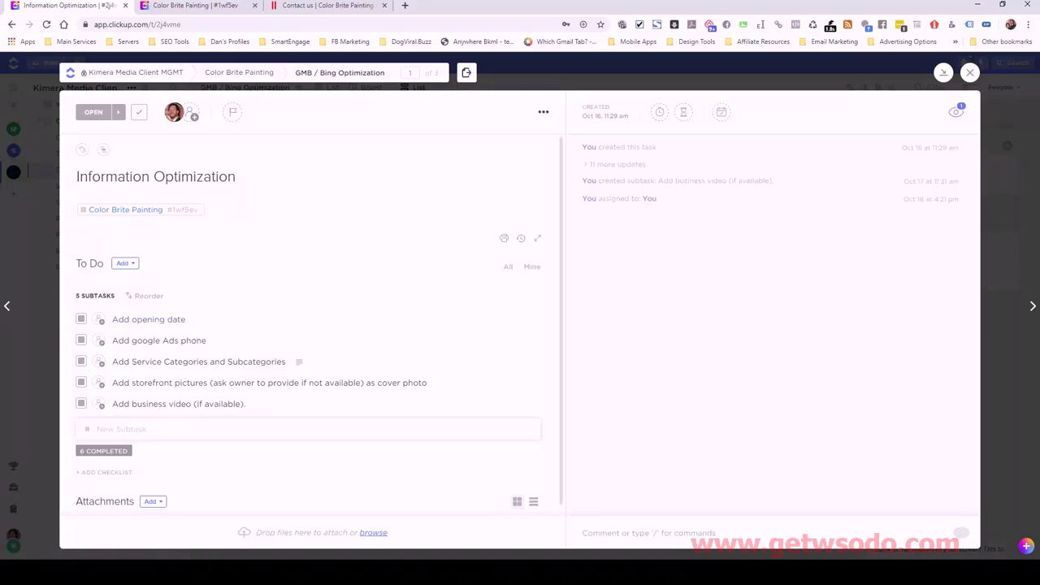
key("alt+Tab")
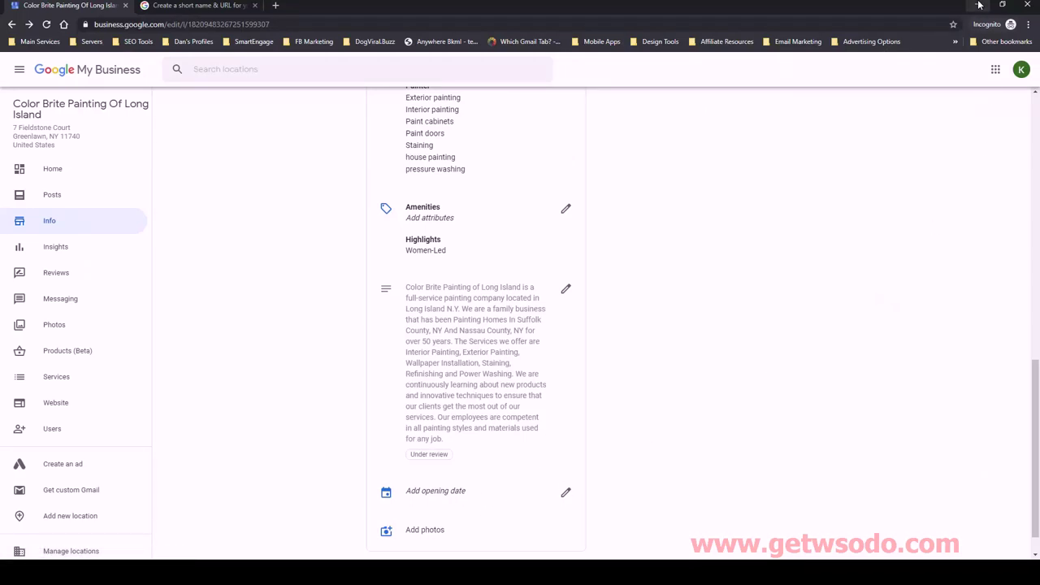
Set the "Add opening date" subtask in ClickUp to Closed and return to the Google My Business listing
key("alt+Tab")
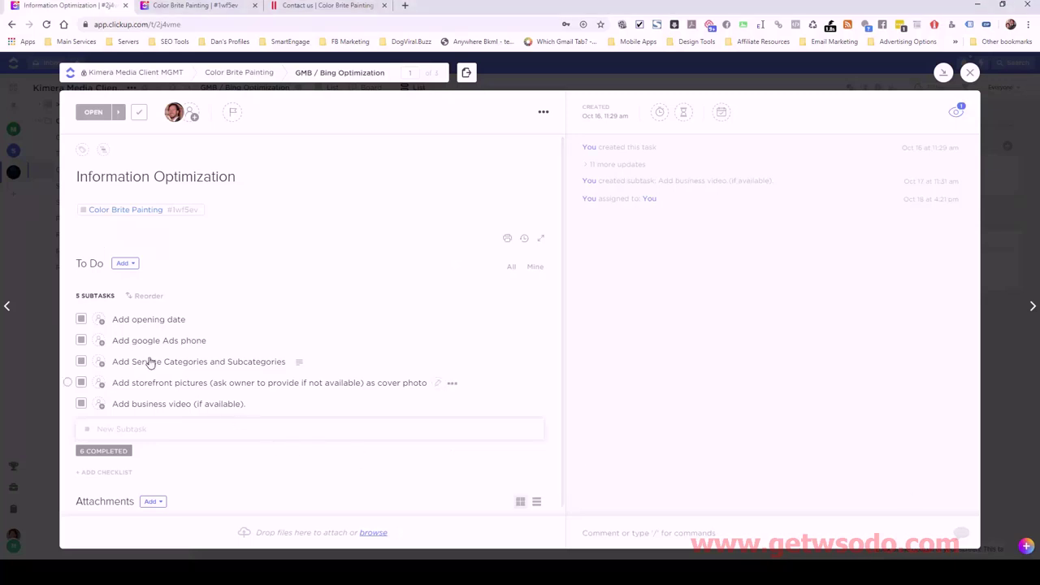
left_click(82, 321)
left_click(108, 394)
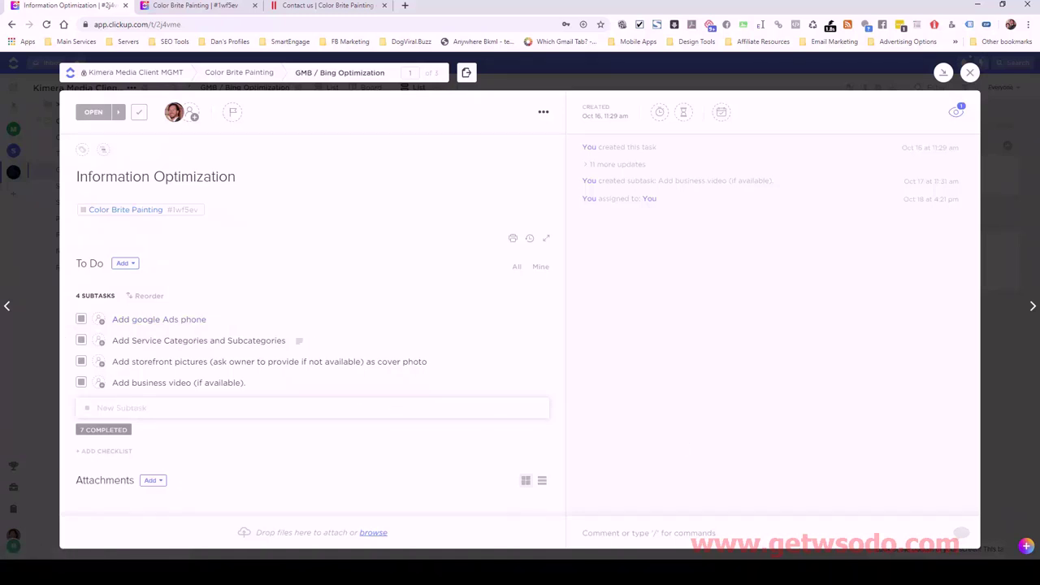
key("alt+Tab")
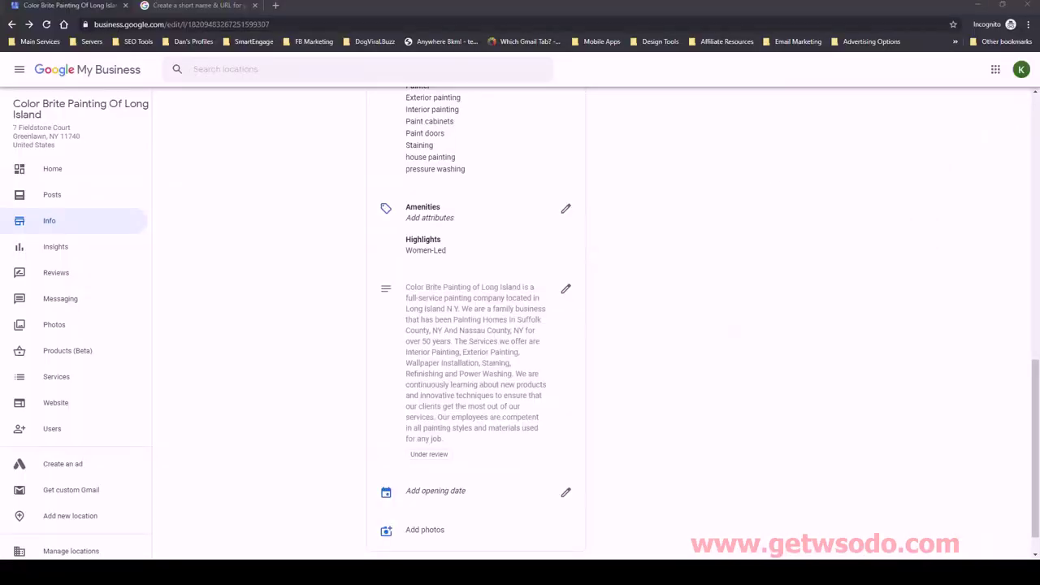
Check the Google Ads location extensions phone in the listing and set the "Add google Ads phone" subtask in ClickUp to Closed
scroll(608, 292, "up", 6)
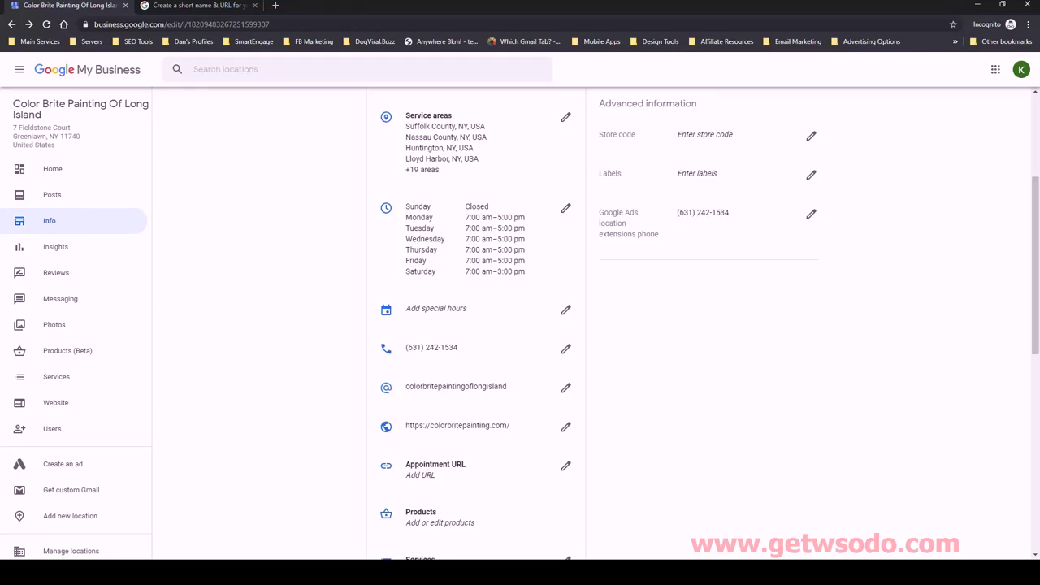
left_click(601, 497)
key("alt+Tab")
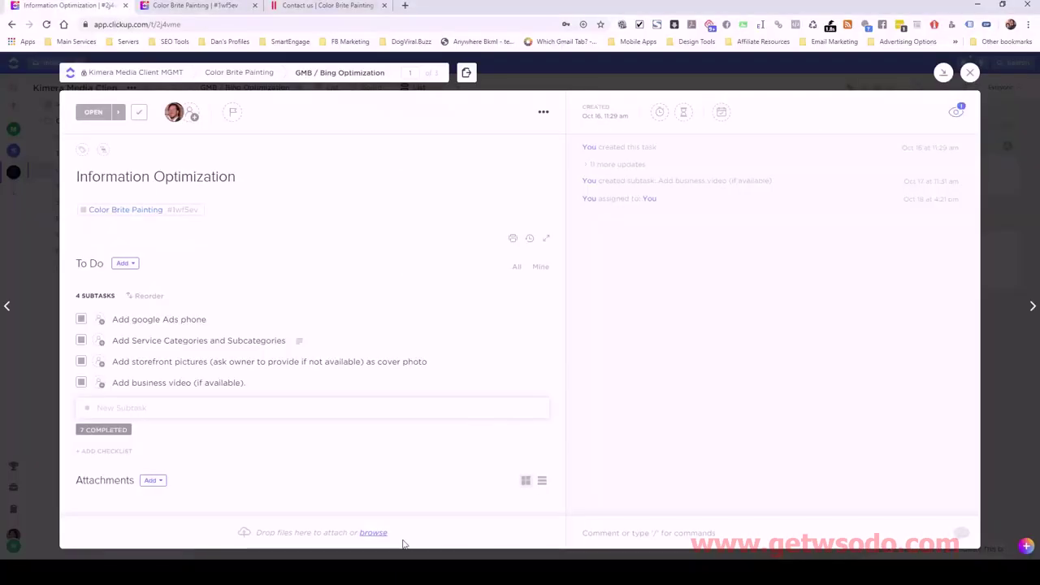
left_click(81, 318)
left_click(106, 393)
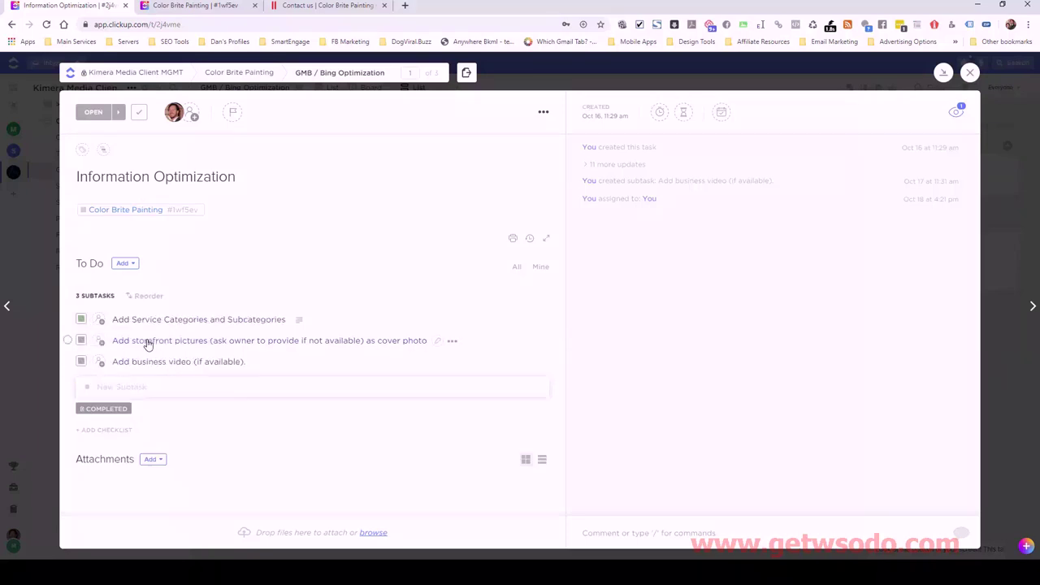
Expand the full instructions of the "Add Service Categories and Subcategories" subtask and return to the Google My Business listing
left_click(276, 322)
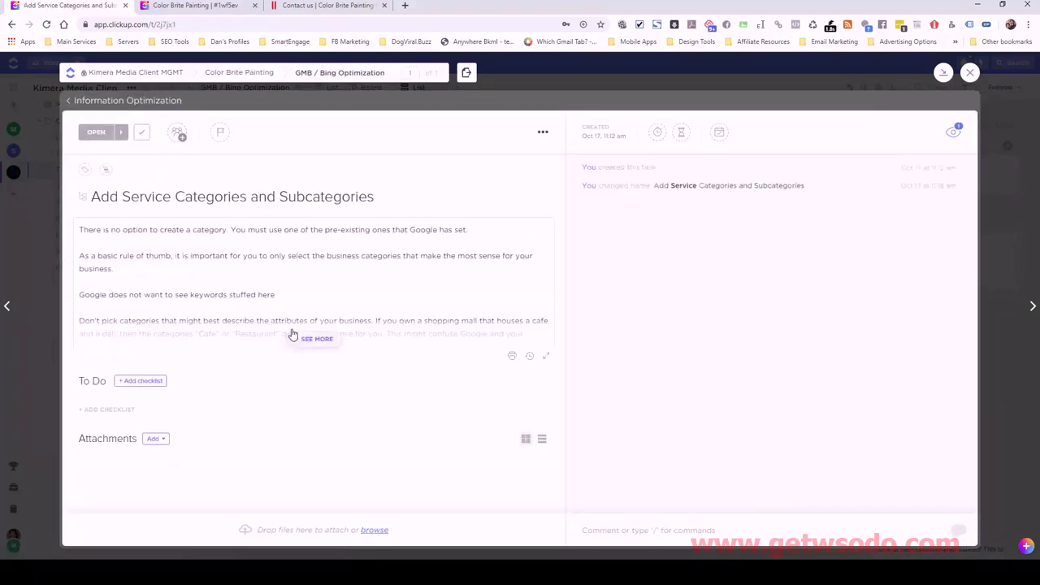
left_click(303, 339)
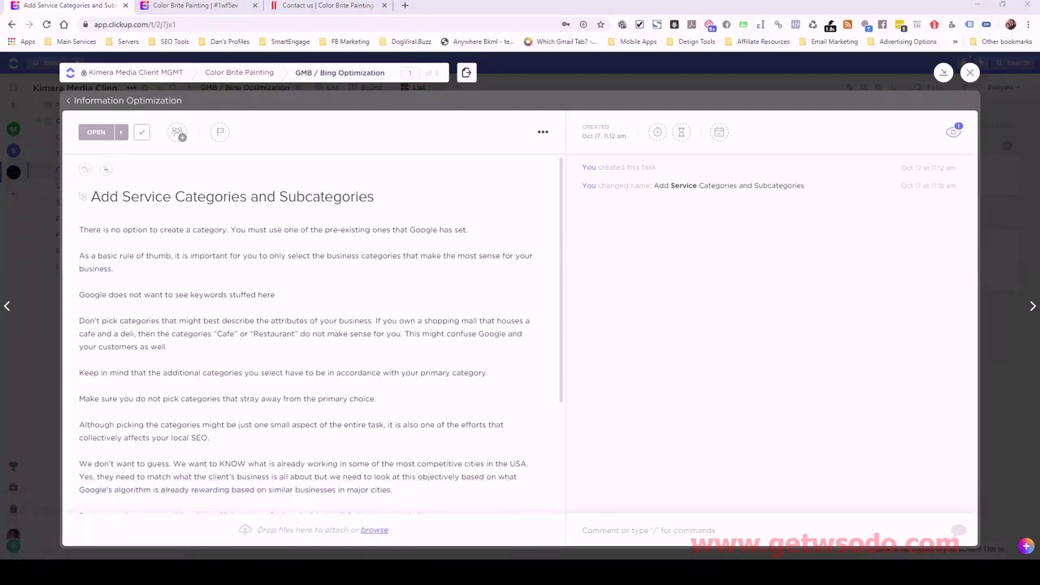
key("alt+Tab")
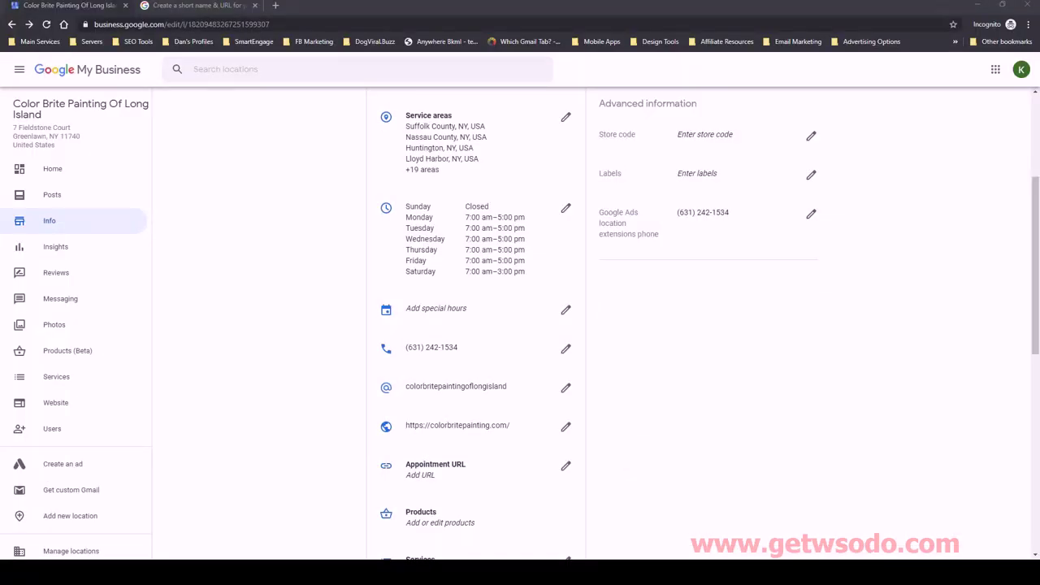
Open the listing's Services section for editing
scroll(523, 444, "down", 3)
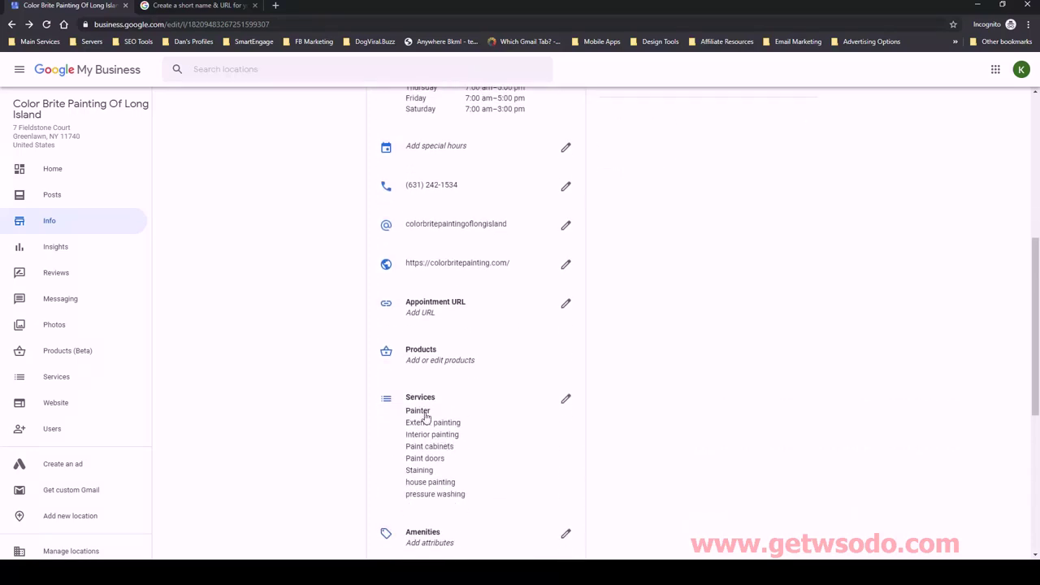
scroll(495, 401, "down", 2)
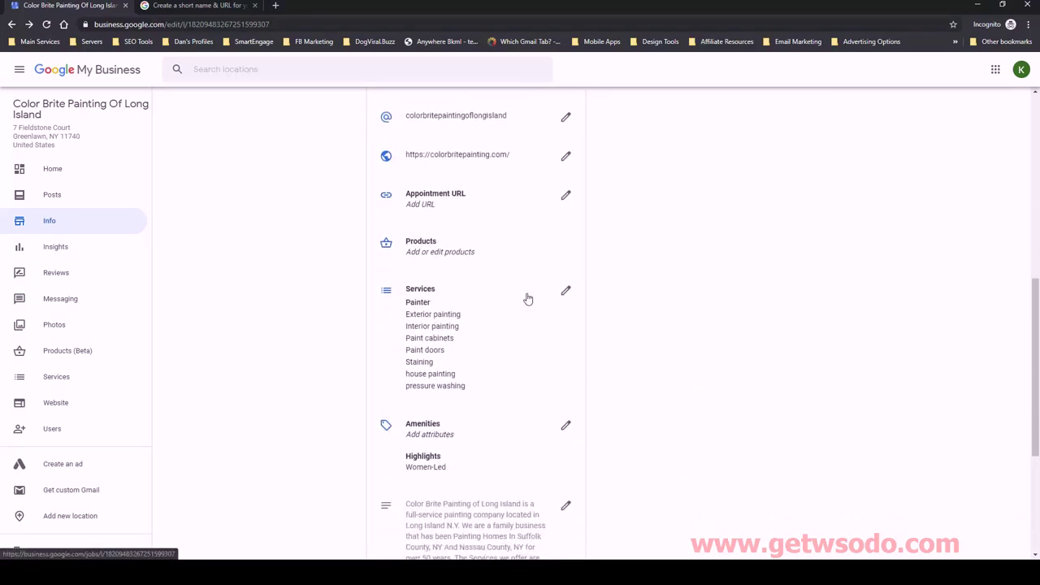
left_click(567, 291)
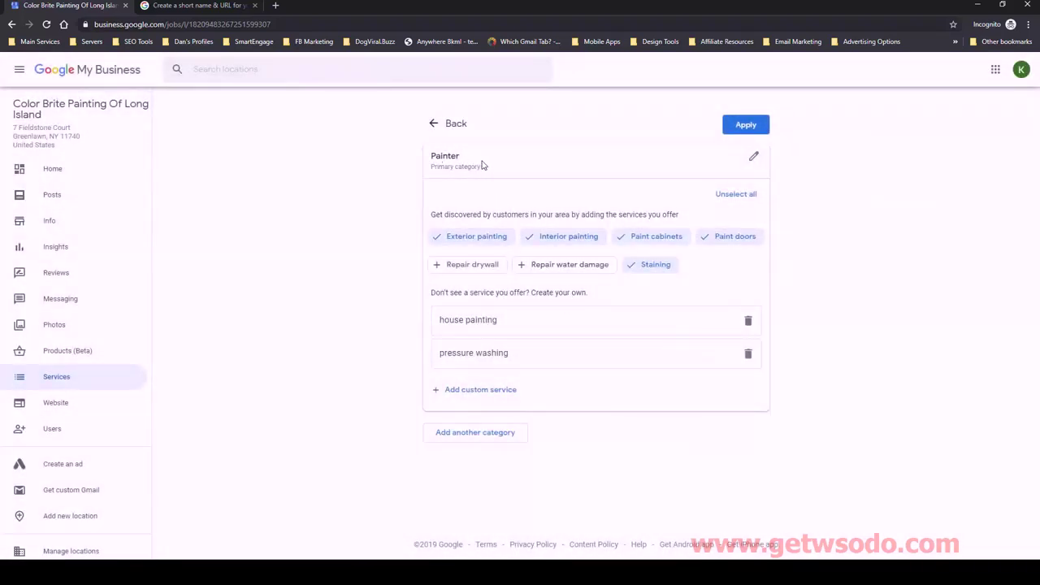
Try entering "Painter master" as the primary category, remove the added word and cancel the category edit
left_click(760, 157)
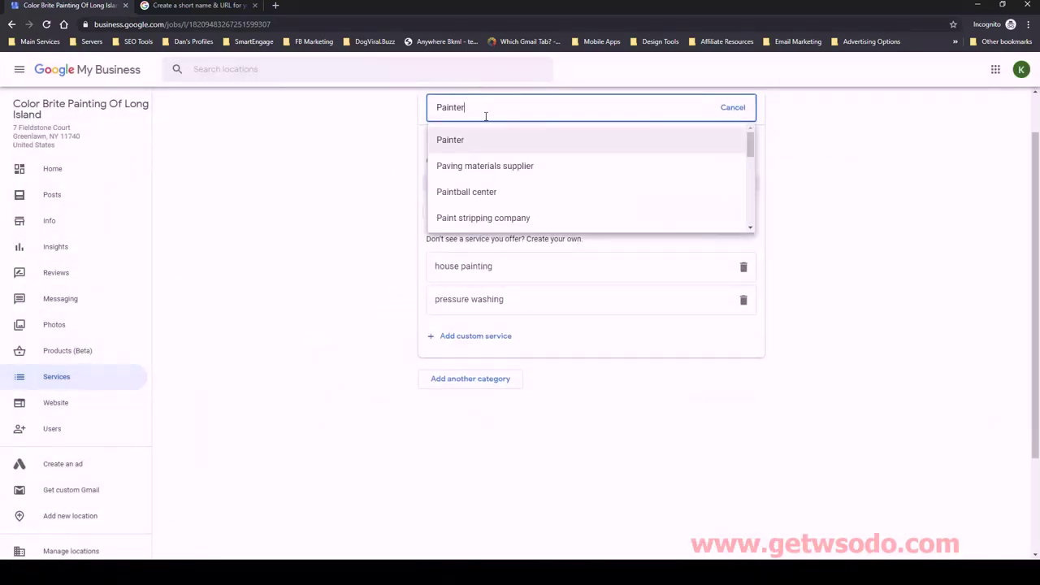
scroll(357, 290, "up", 1)
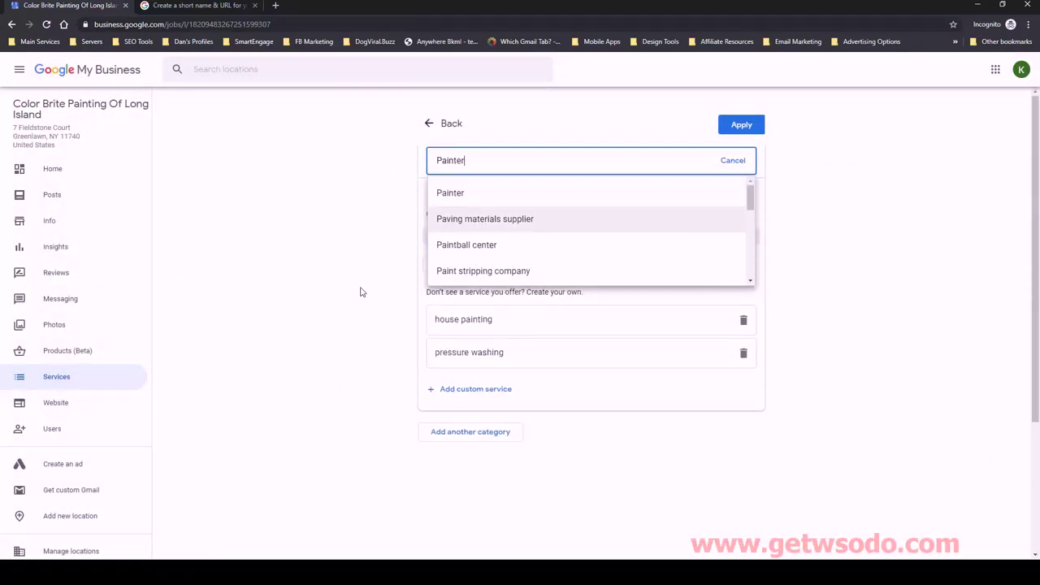
type("masters")
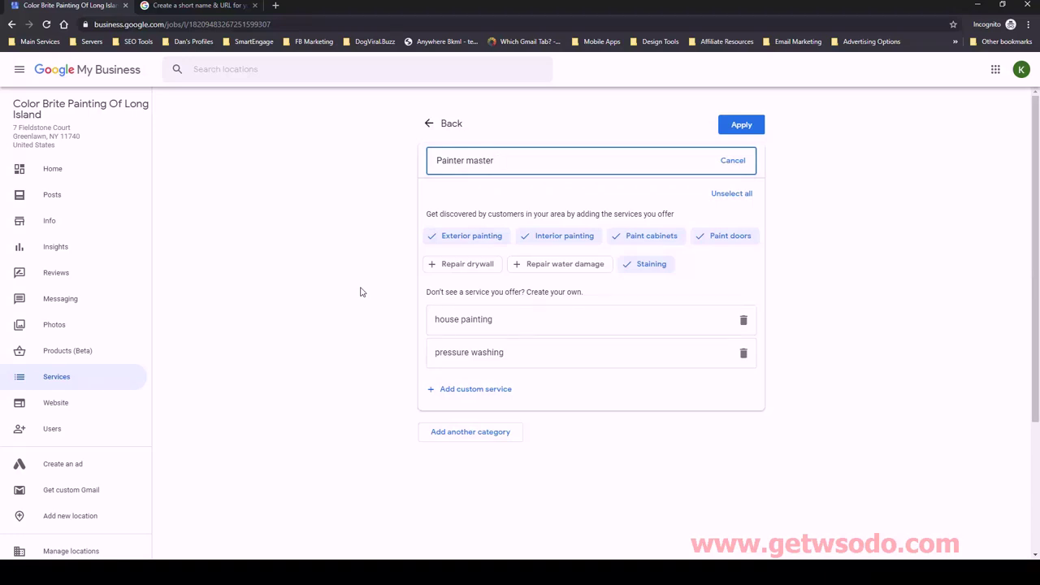
key("BackSpace")
key("BackSpace")
key("BackSpace")
key("BackSpace")
key("BackSpace")
key("BackSpace")
key("BackSpace")
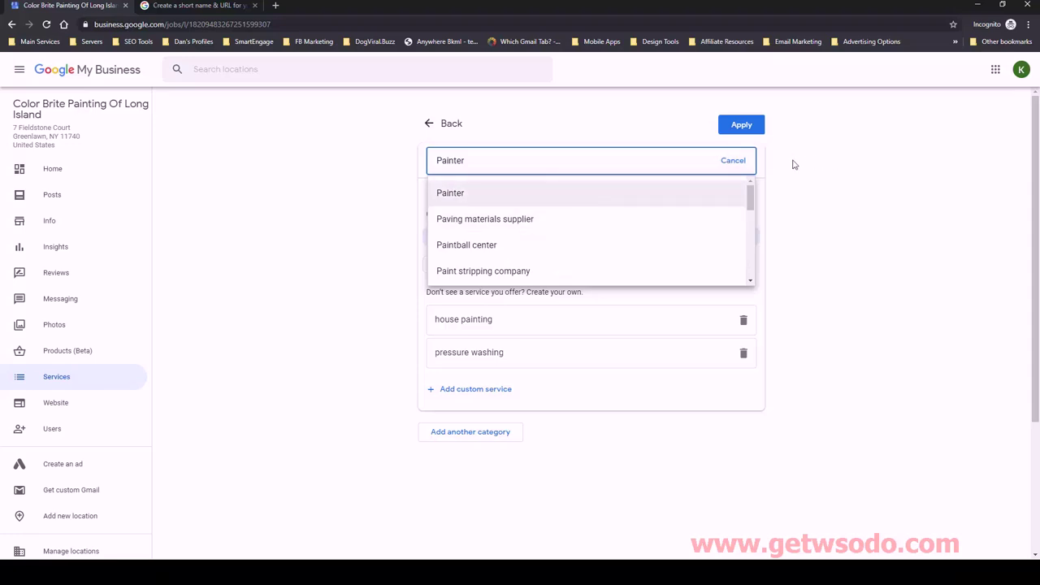
left_click(735, 163)
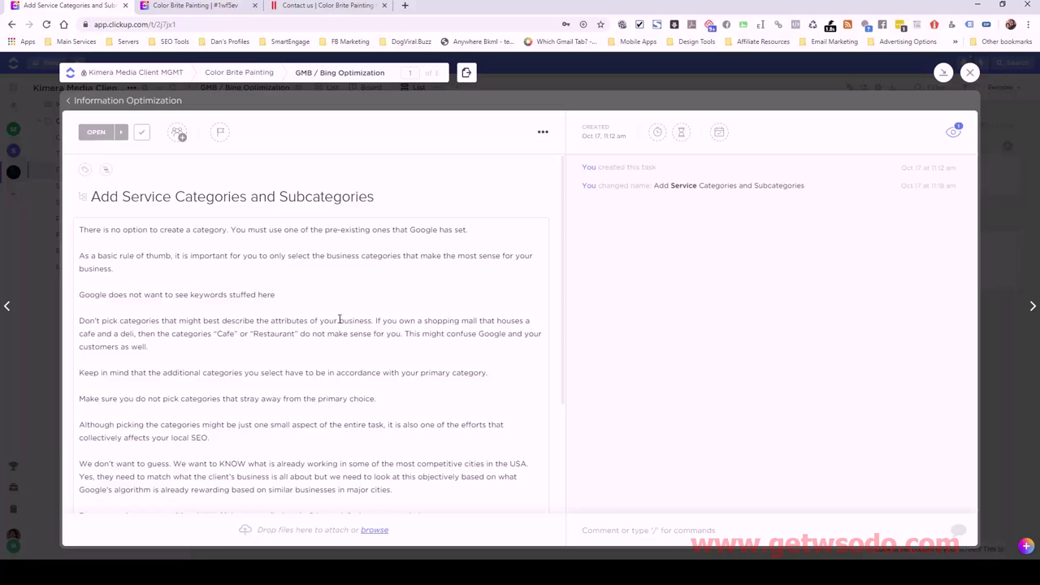
Read the remaining category instructions, search Google for "san diego painter" in a new tab and review the local listings' categories
scroll(188, 301, "down", 3)
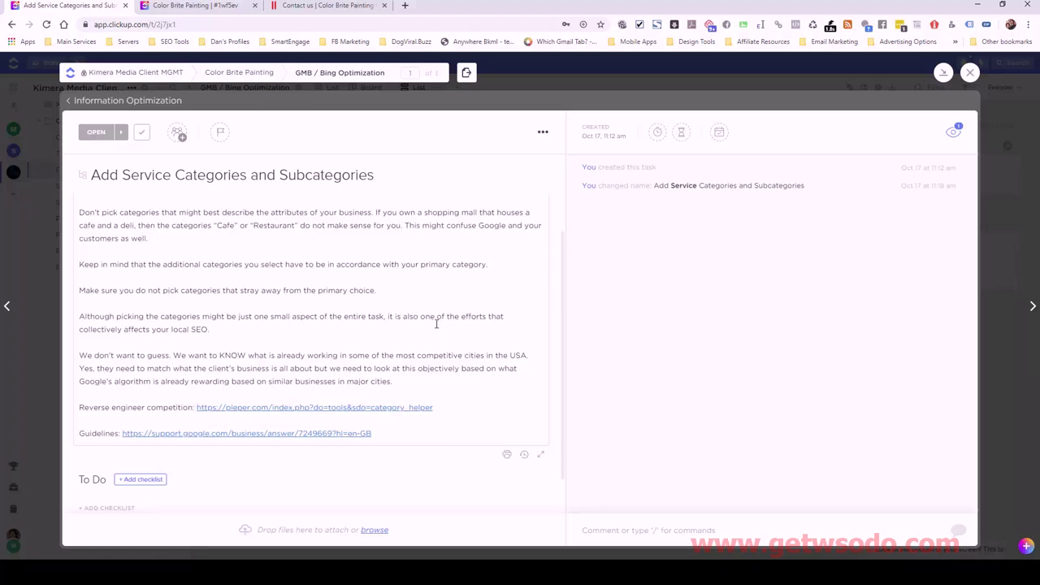
left_click(405, 5)
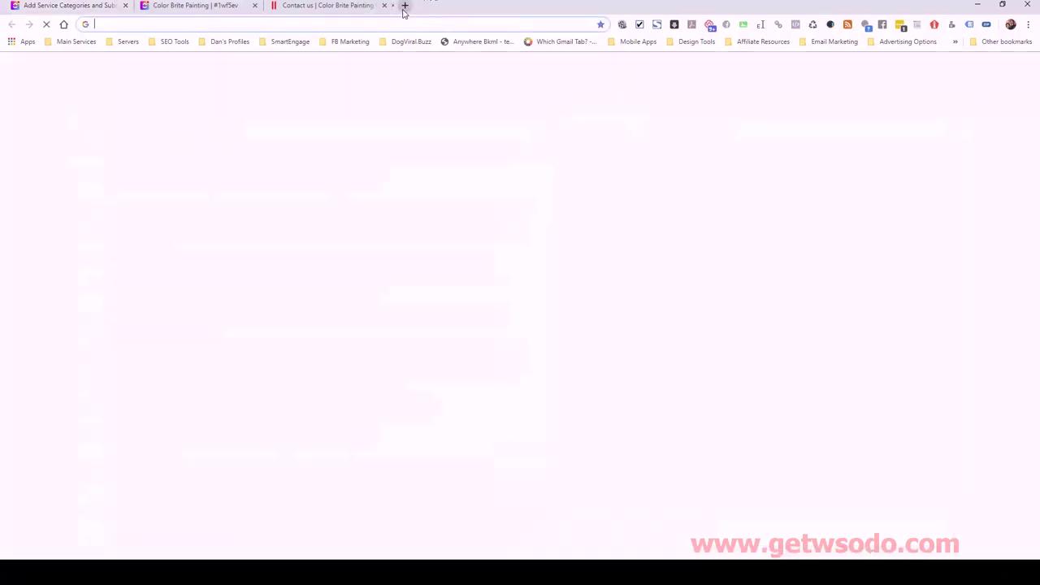
type("google.com")
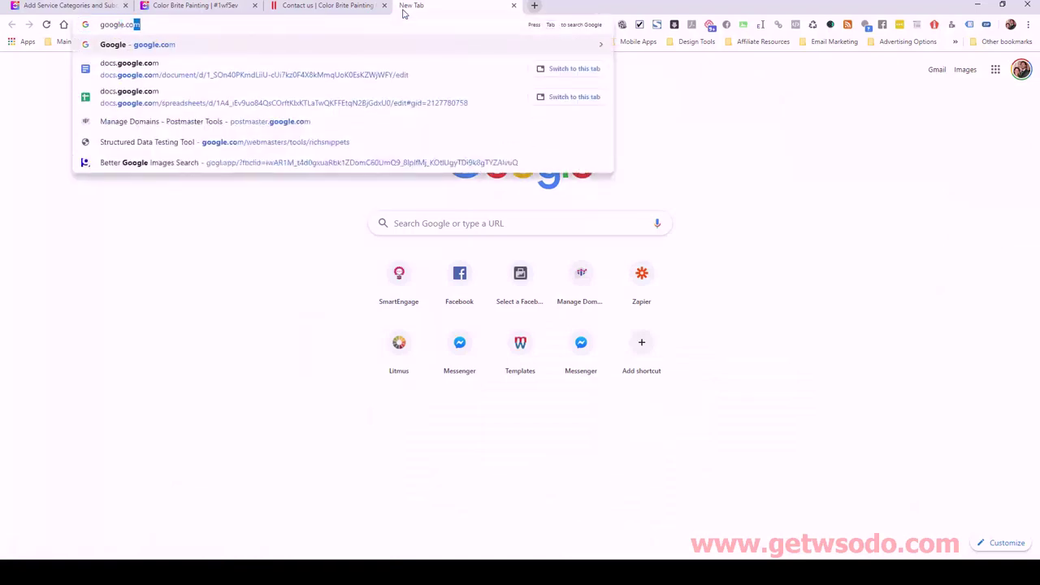
key("Return")
type("san ")
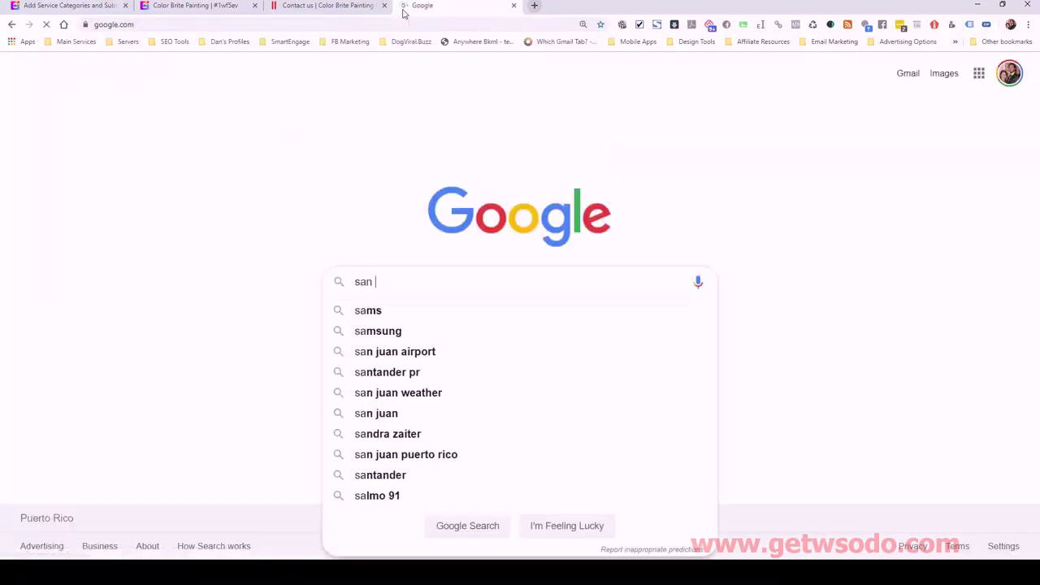
type("diego painter")
key("Return")
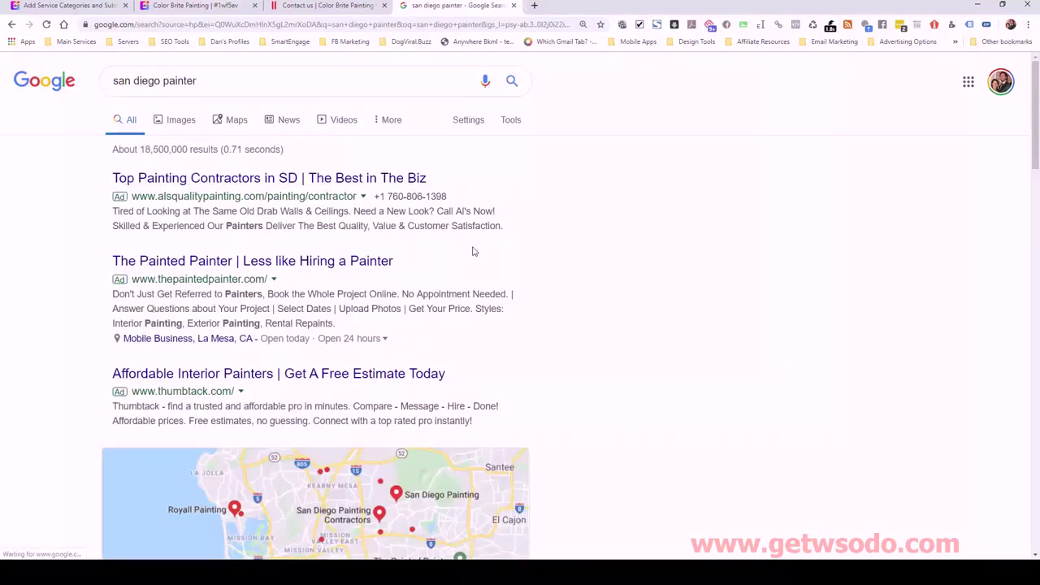
scroll(513, 235, "down", 3)
scroll(515, 235, "down", 3)
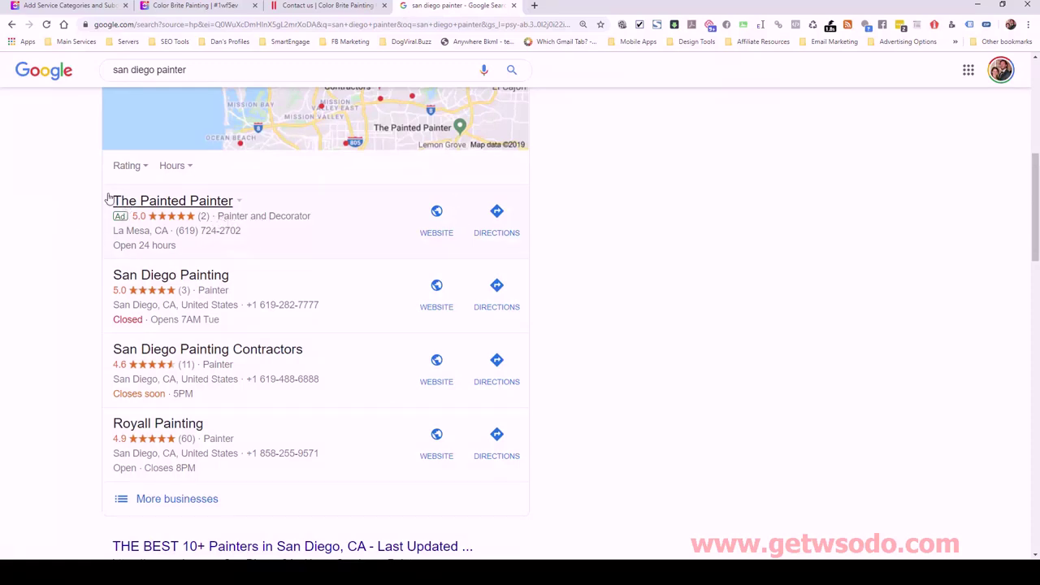
scroll(263, 274, "down", 1)
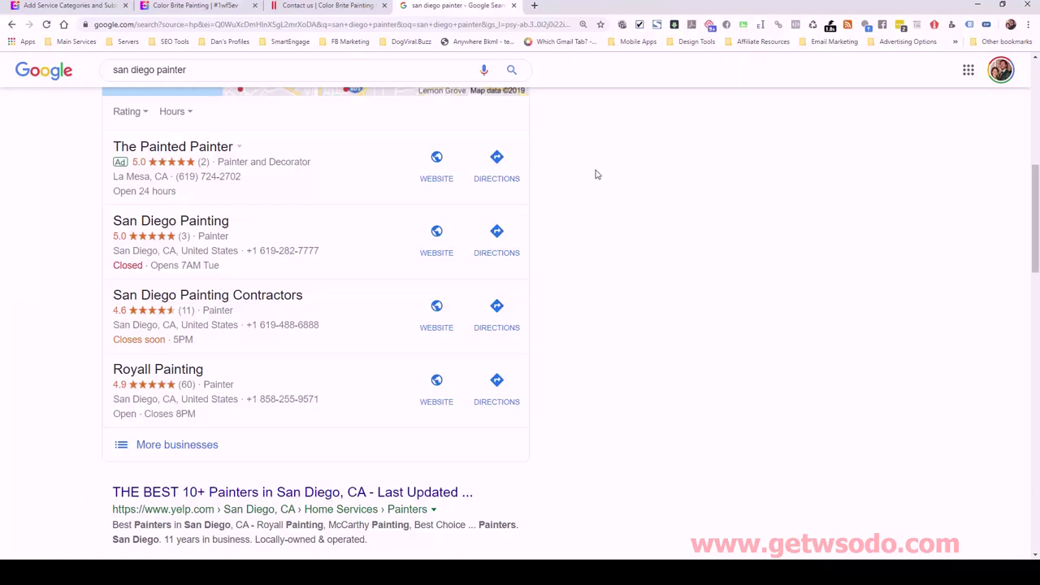
scroll(473, 186, "up", 6)
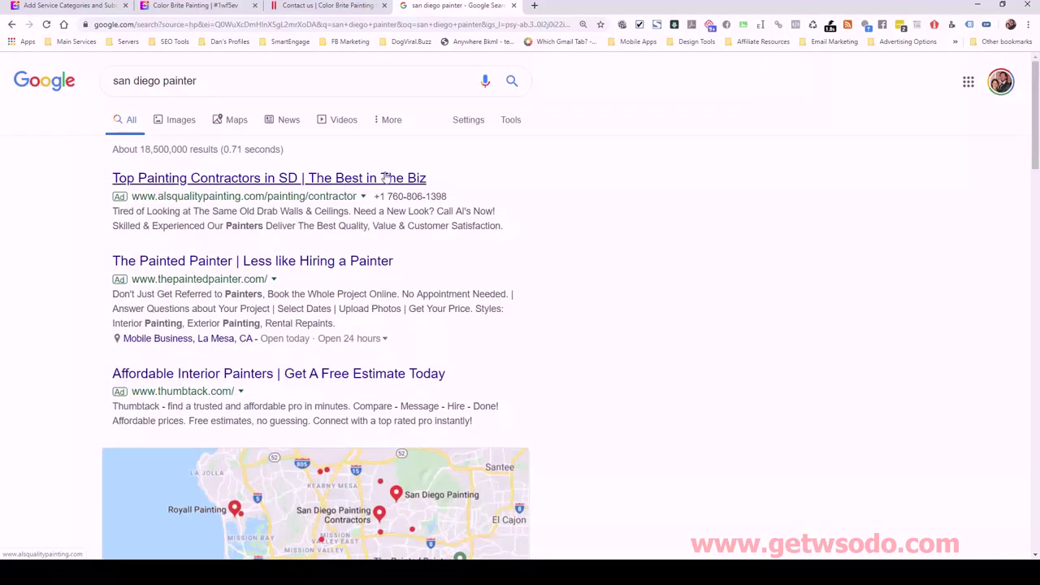
Open the PlePer GMB Category Helper from the subtask's "Reverse engineer competition" link and go to its search form
left_click(207, 10)
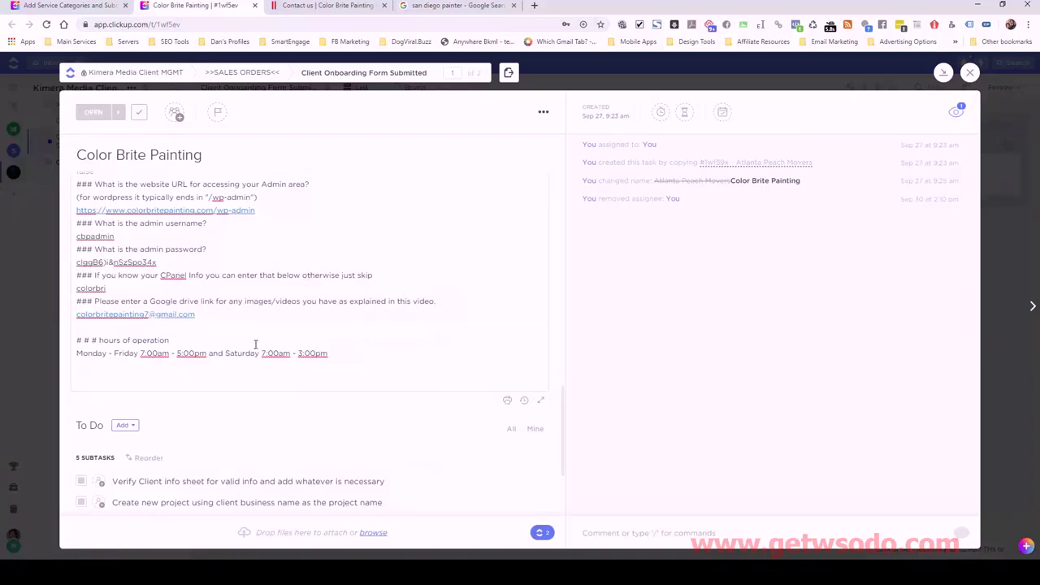
left_click(73, 7)
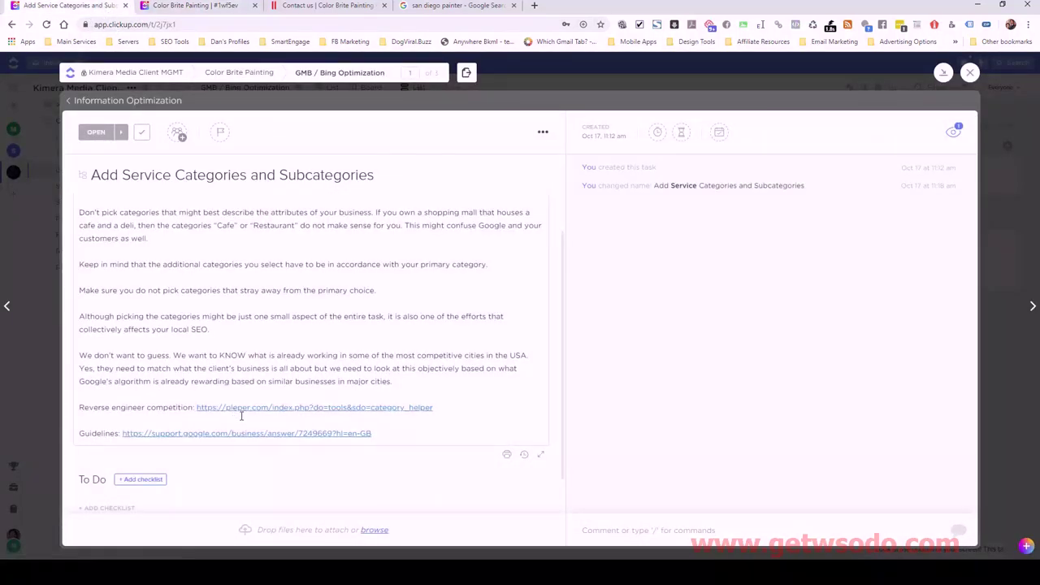
left_click(329, 409)
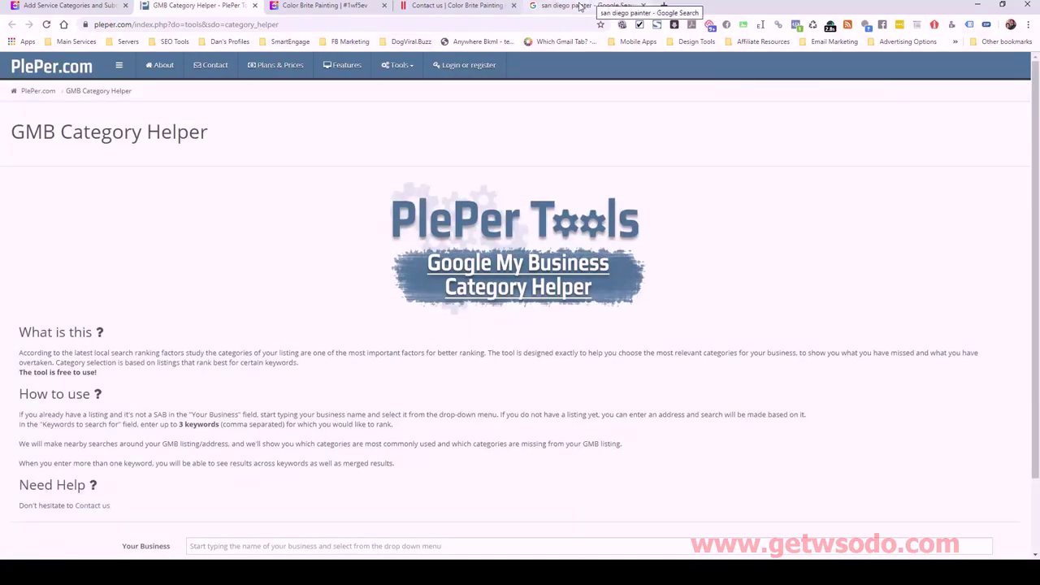
scroll(366, 351, "down", 1)
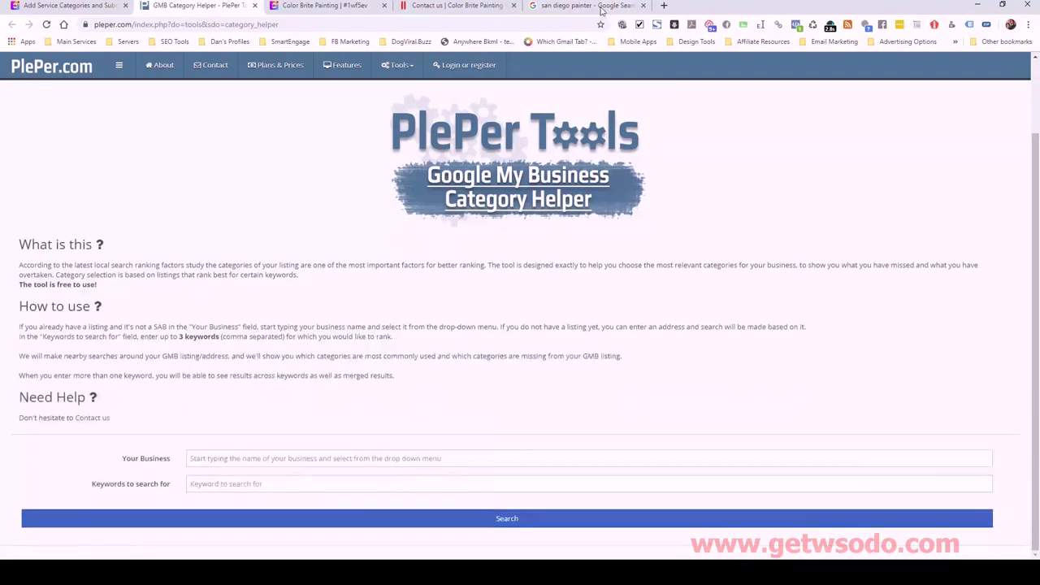
Return to the Google results, replace "san diego" with "chicago" in the query and refine the search to "chicago painters"
left_click(602, 8)
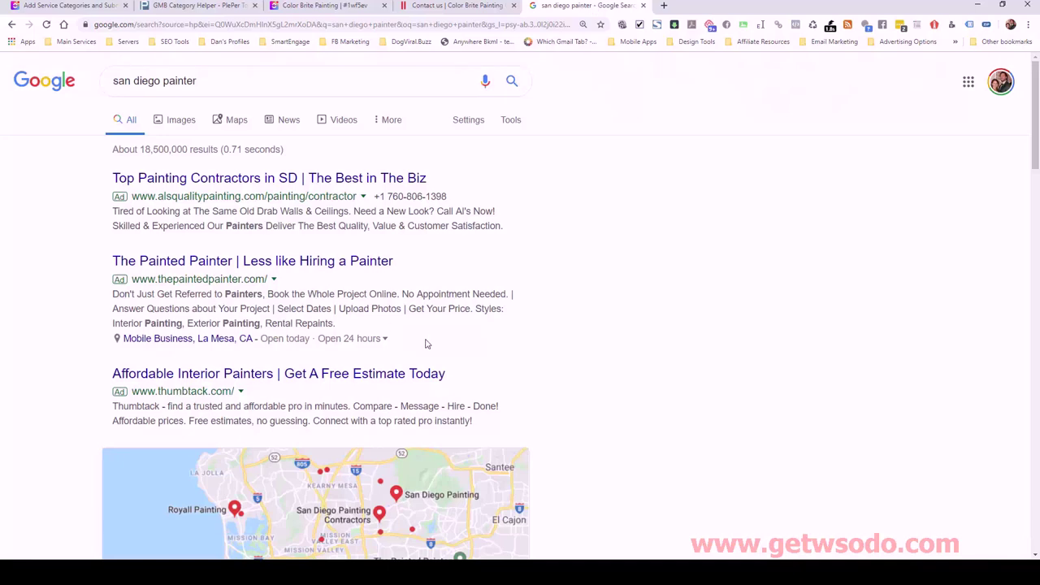
scroll(485, 320, "down", 2)
scroll(526, 336, "up", 1)
scroll(527, 336, "up", 1)
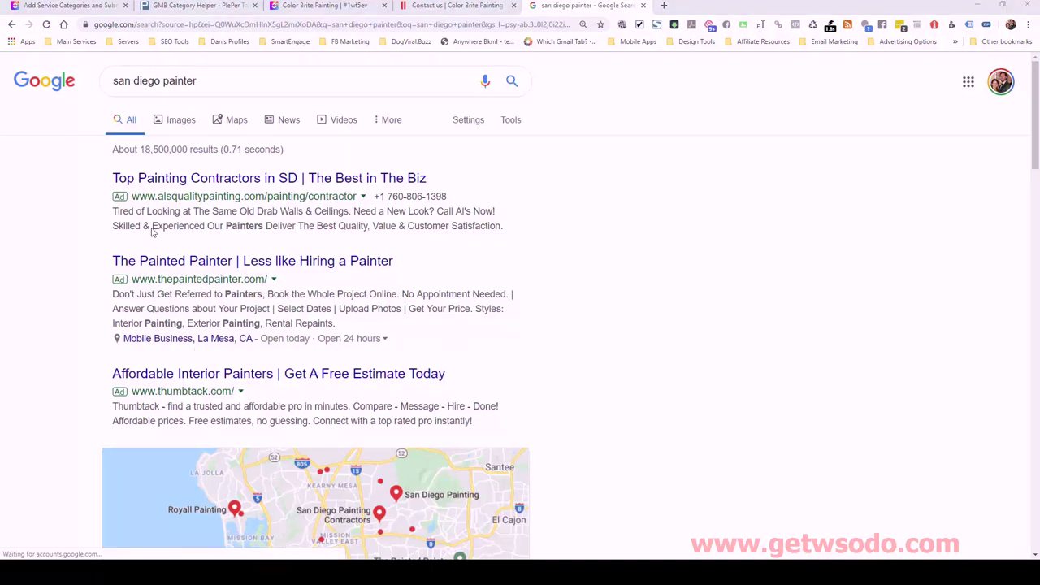
left_click_drag(160, 80, 110, 87)
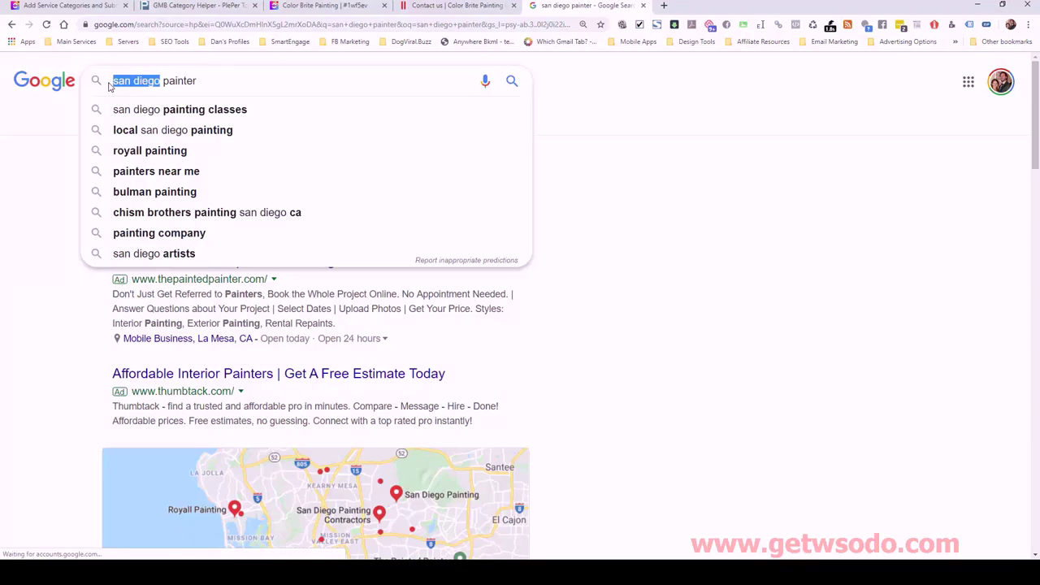
type("chicago")
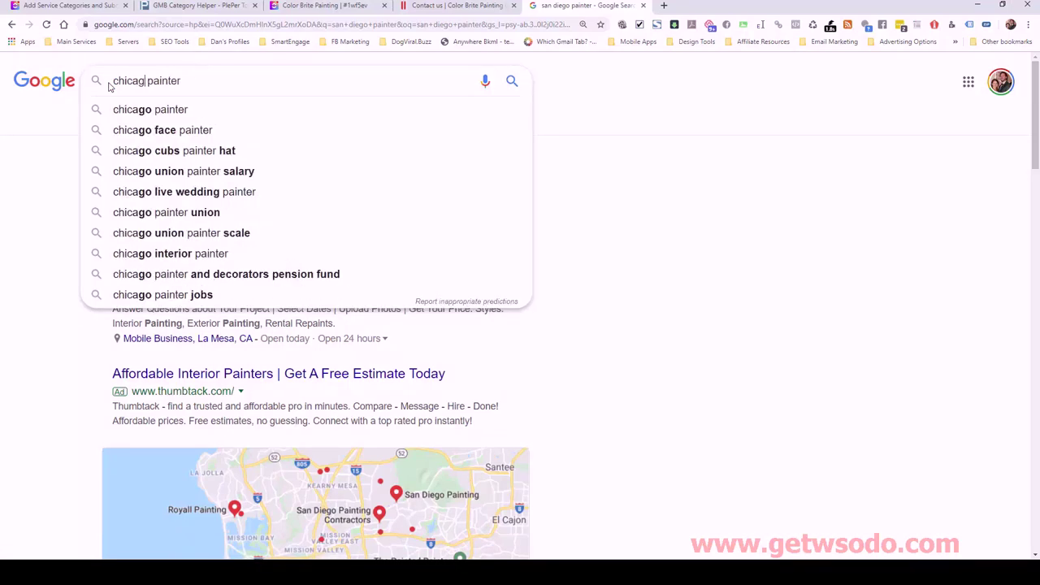
key("Return")
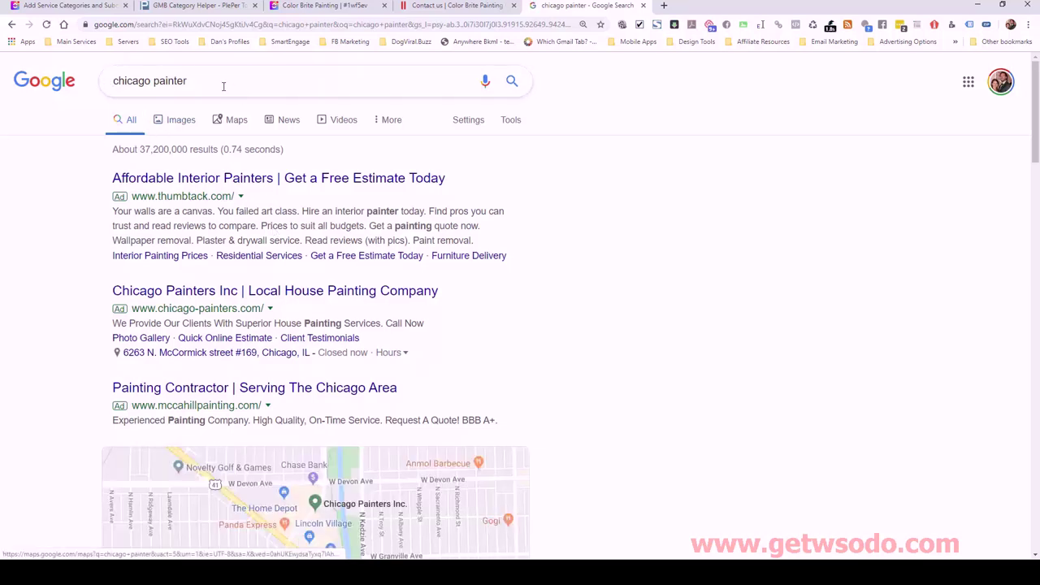
left_click(198, 82)
type("s")
key("Return")
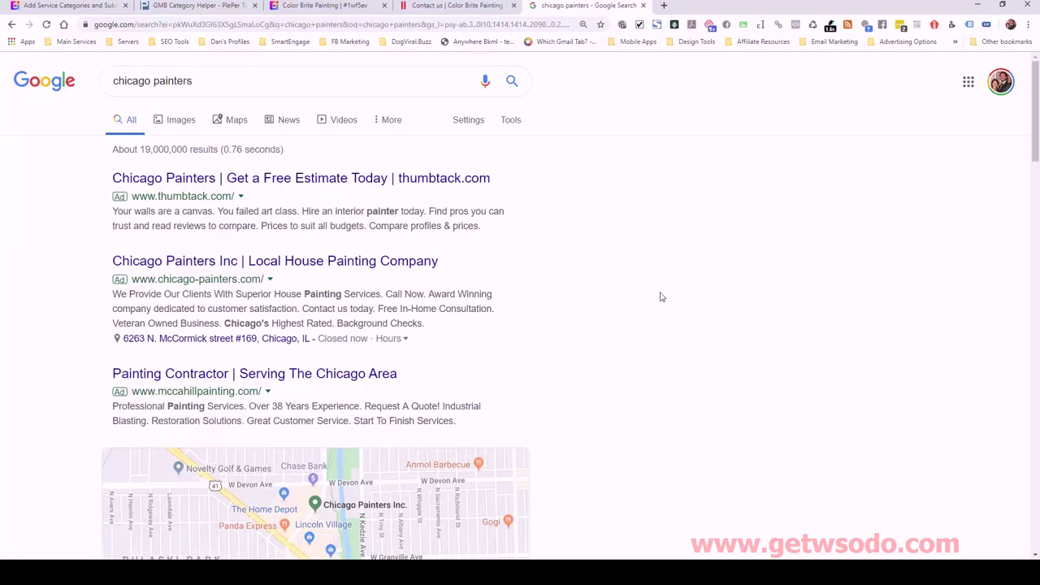
Review the business categories shown for the local painter listings in the Chicago search results
scroll(662, 296, "down", 3)
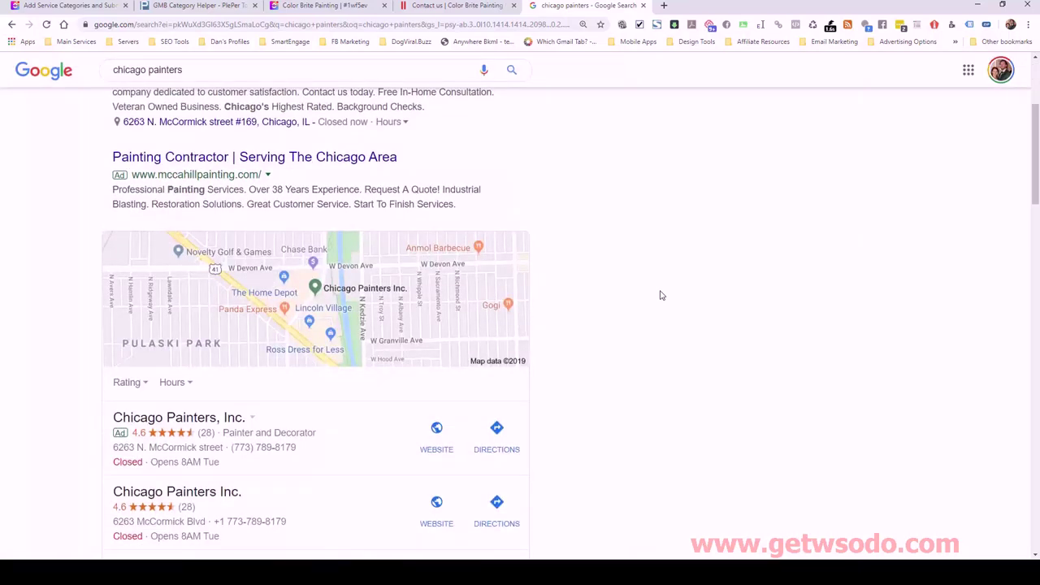
scroll(661, 296, "down", 1)
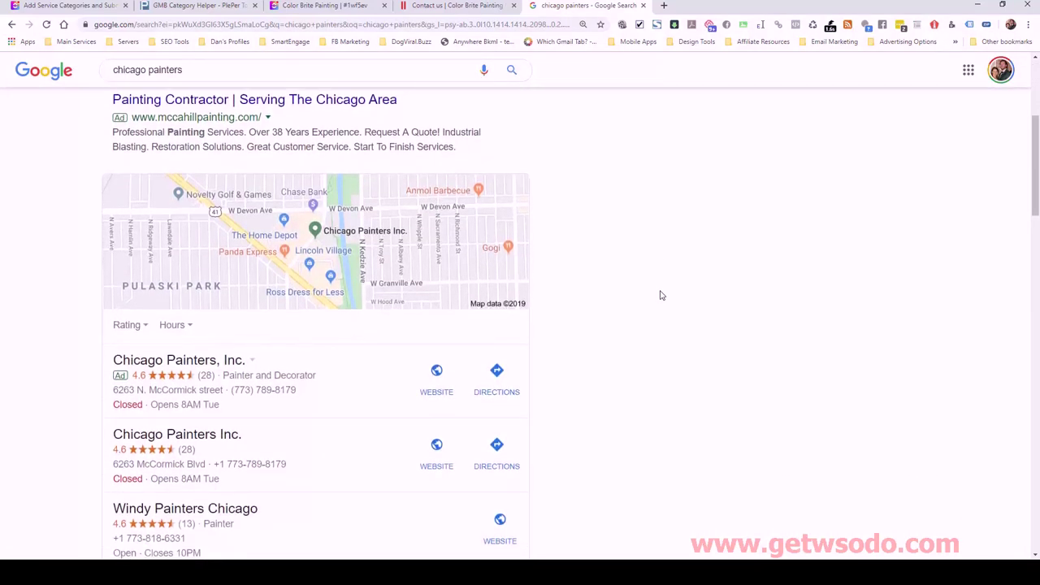
scroll(662, 296, "down", 2)
scroll(661, 296, "down", 1)
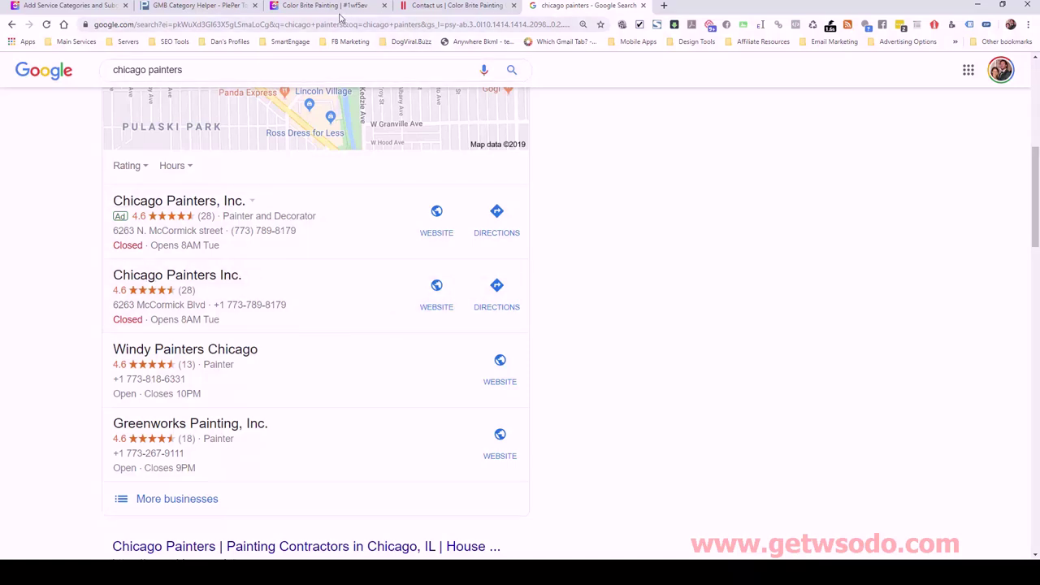
Switch to the PlePer GMB Category Helper, move its tab to the end and select "Chicago Painters Inc." as the business
left_click_drag(186, 7, 666, 8)
left_click(247, 459)
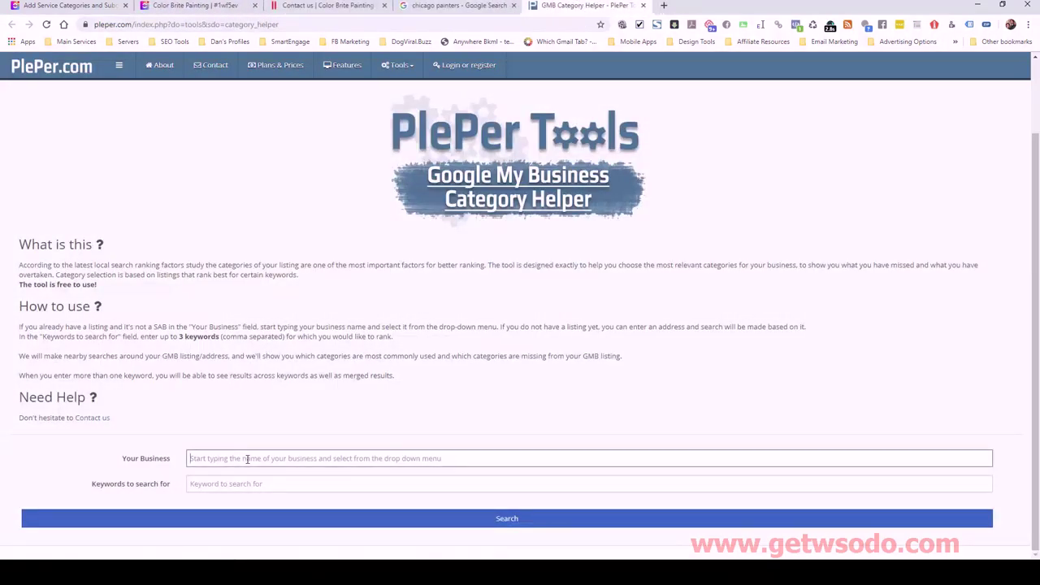
type("chicago pai")
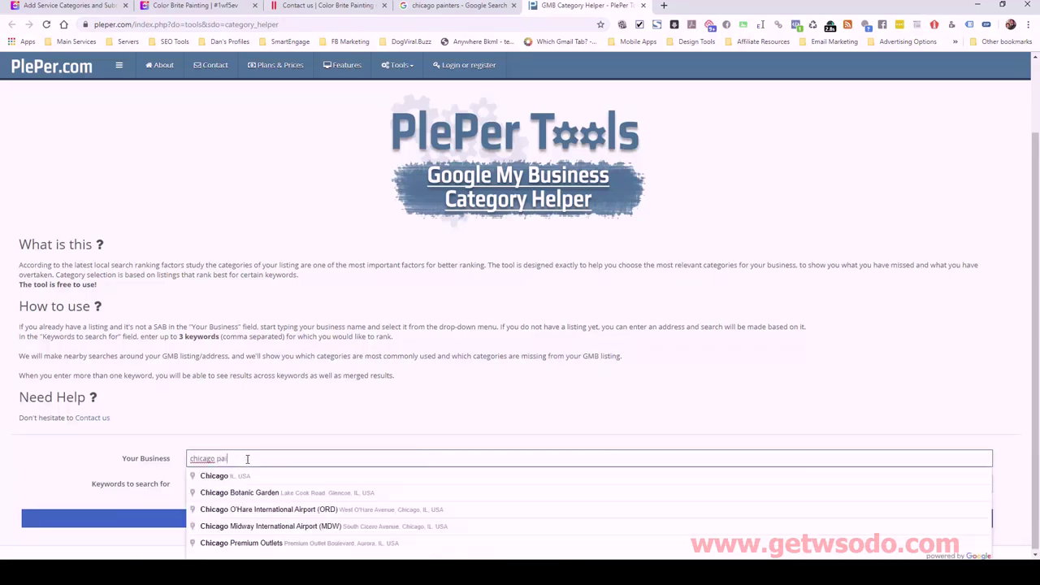
type("nters Inc")
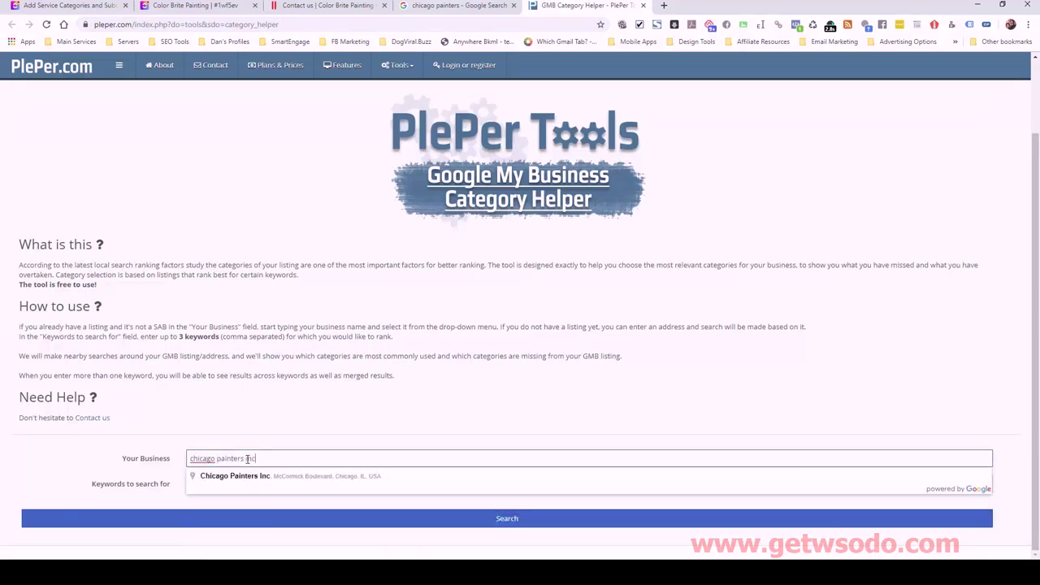
left_click(232, 477)
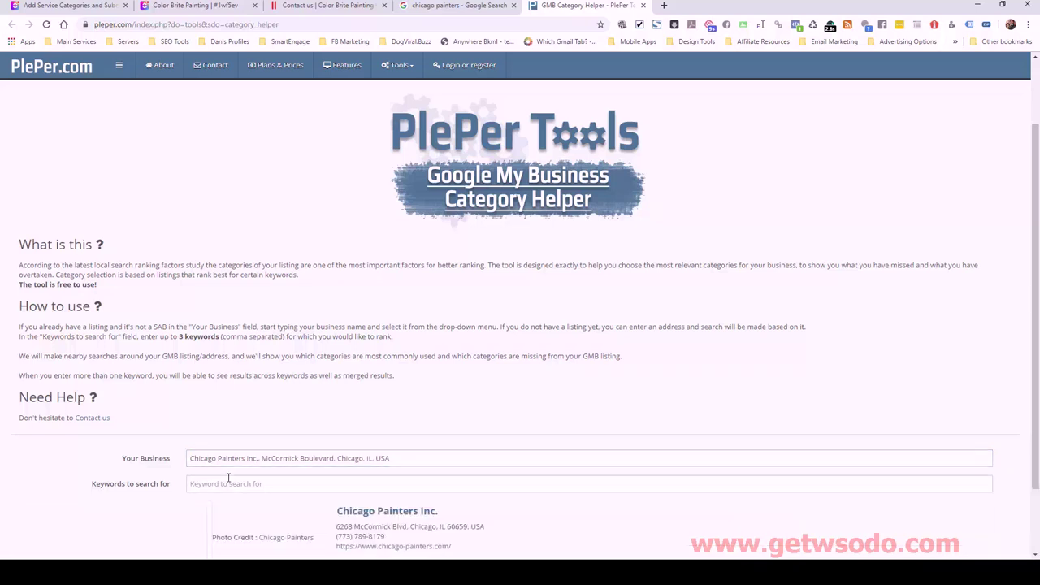
Set the search keyword to "painter" and run the category search for the selected business
left_click(240, 485)
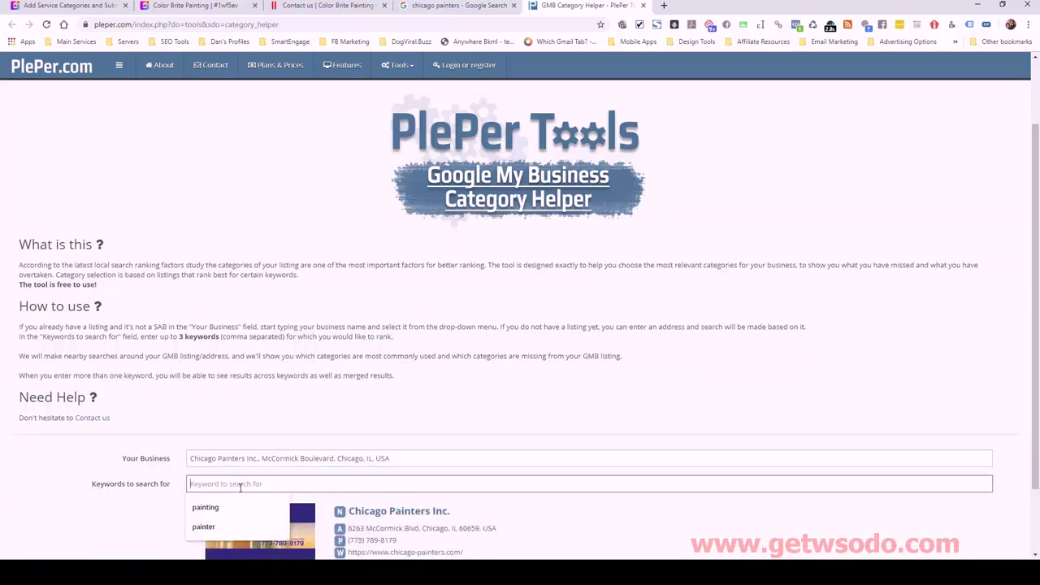
left_click(221, 525)
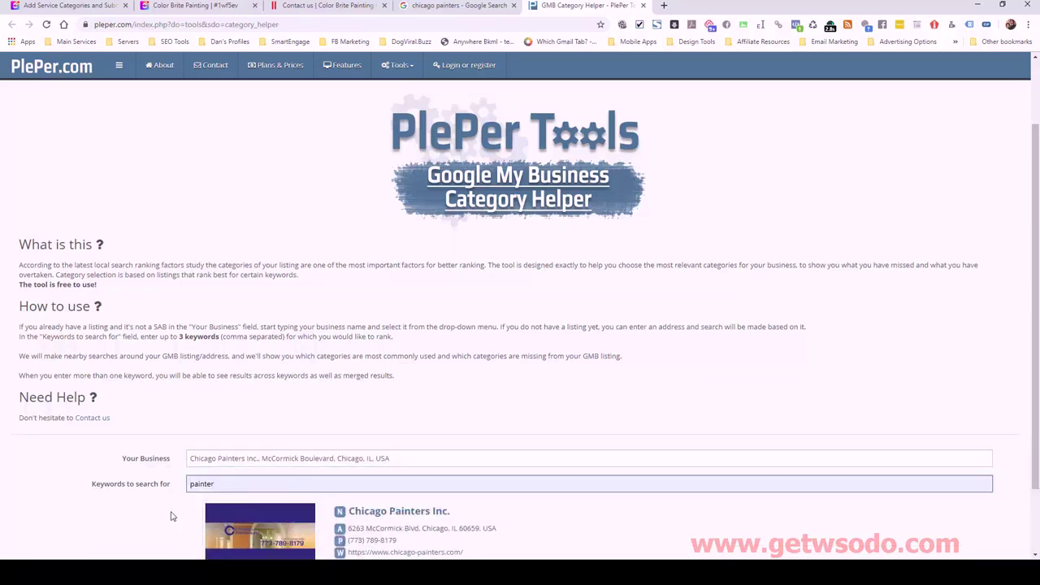
left_click(385, 425)
scroll(384, 425, "down", 2)
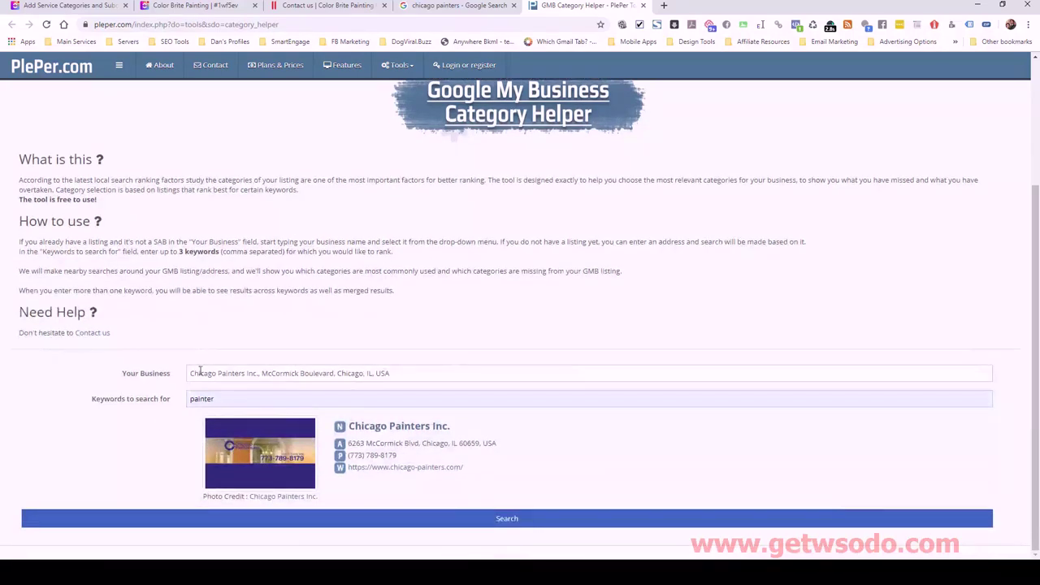
left_click(522, 524)
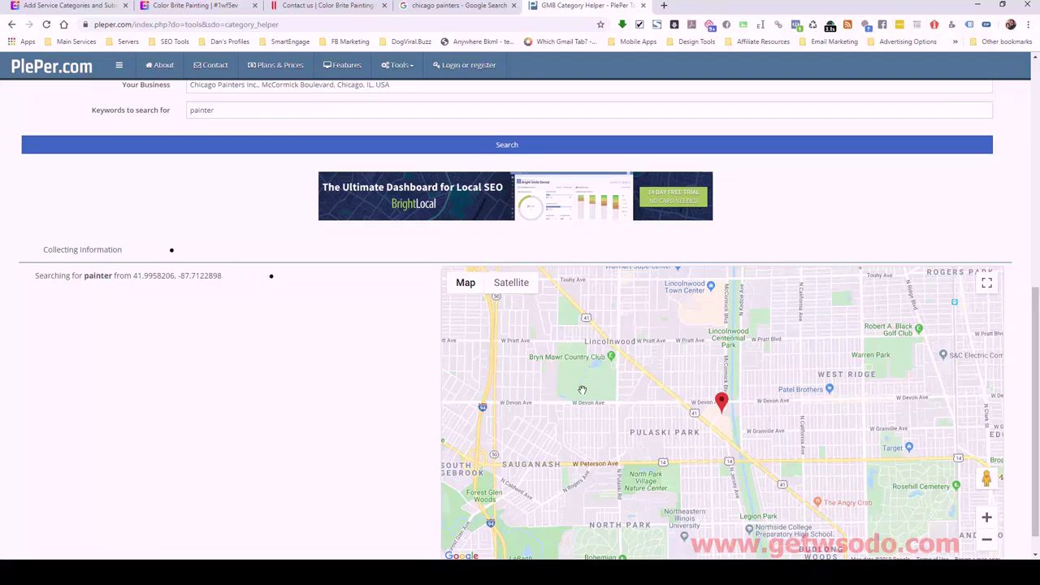
Switch to Google My Business, look through the additional category suggestions for "painting" and cancel the new category
left_click(449, 8)
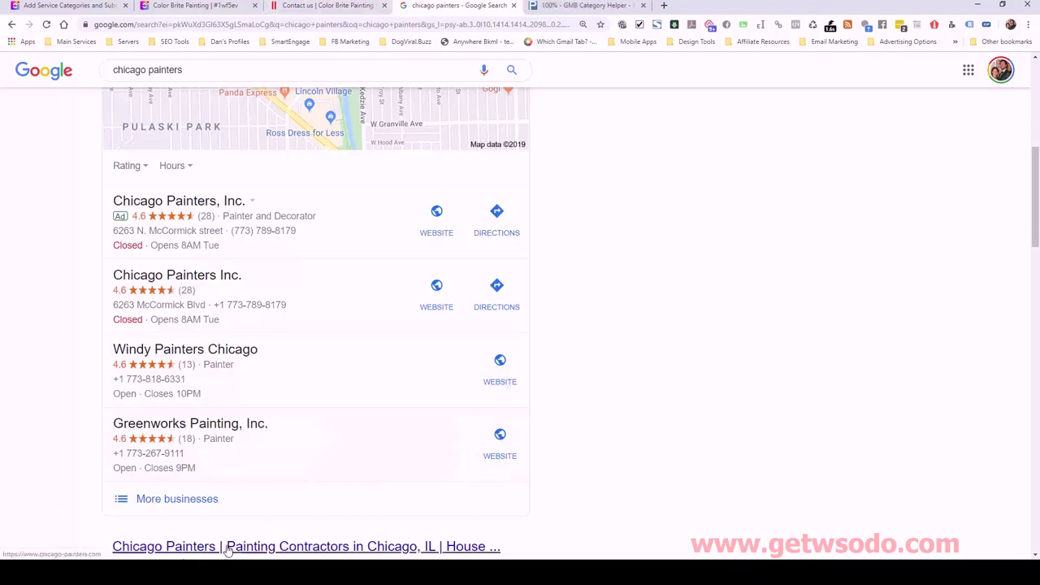
mouse_move(256, 573)
left_click(464, 540)
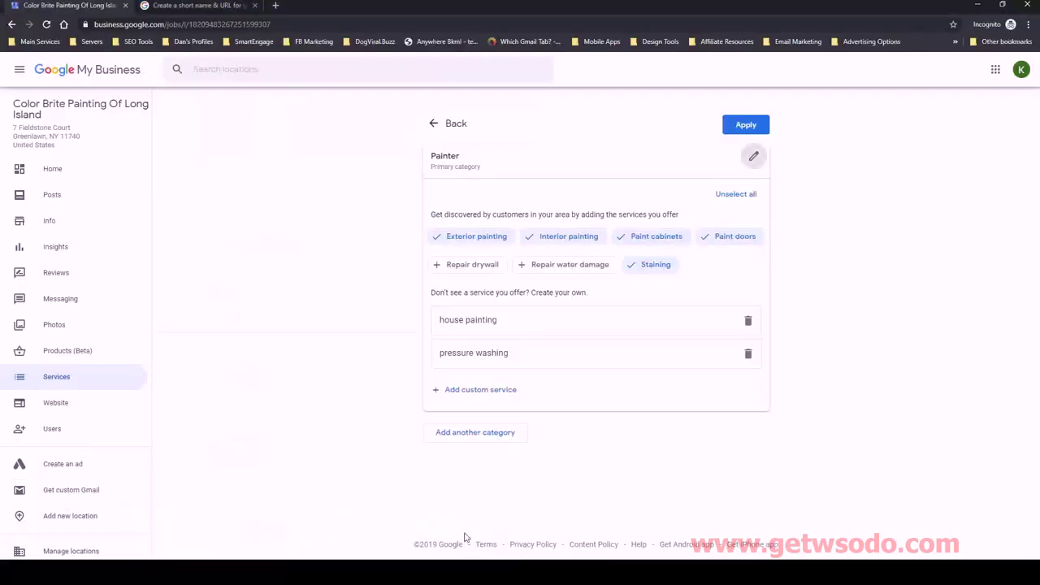
left_click(469, 434)
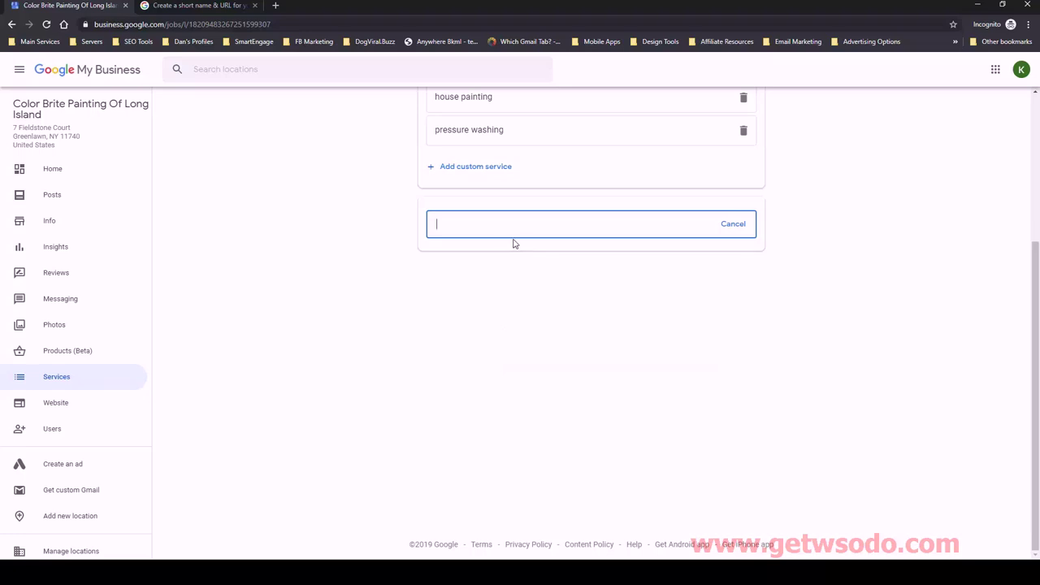
type("painting")
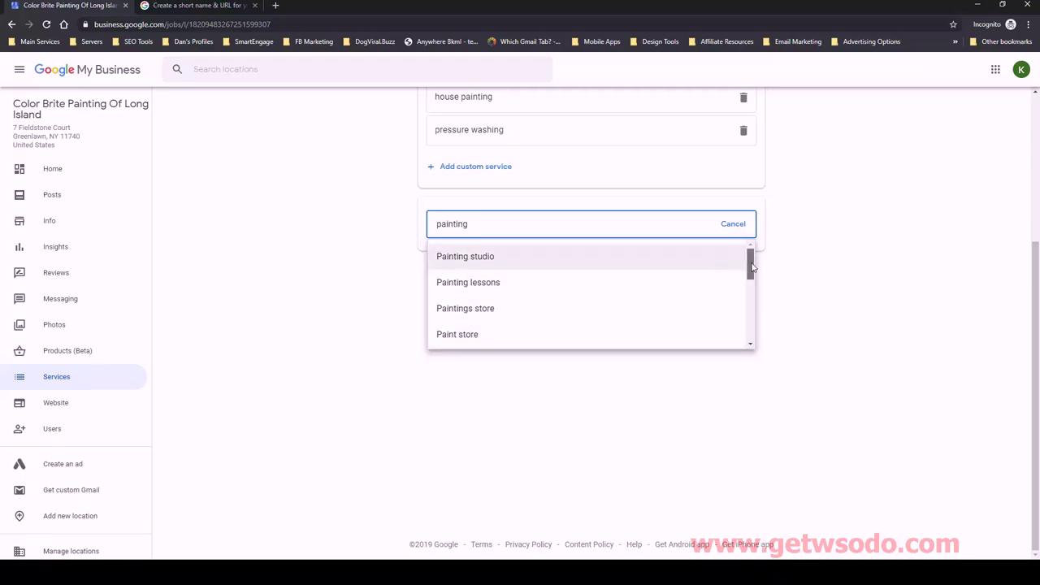
left_click_drag(752, 269, 748, 302)
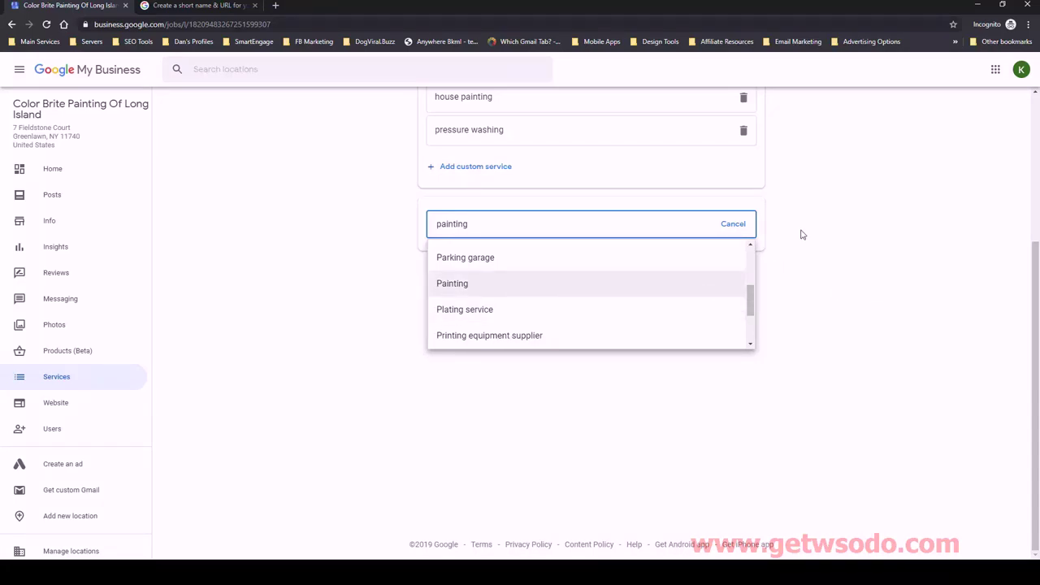
left_click(733, 225)
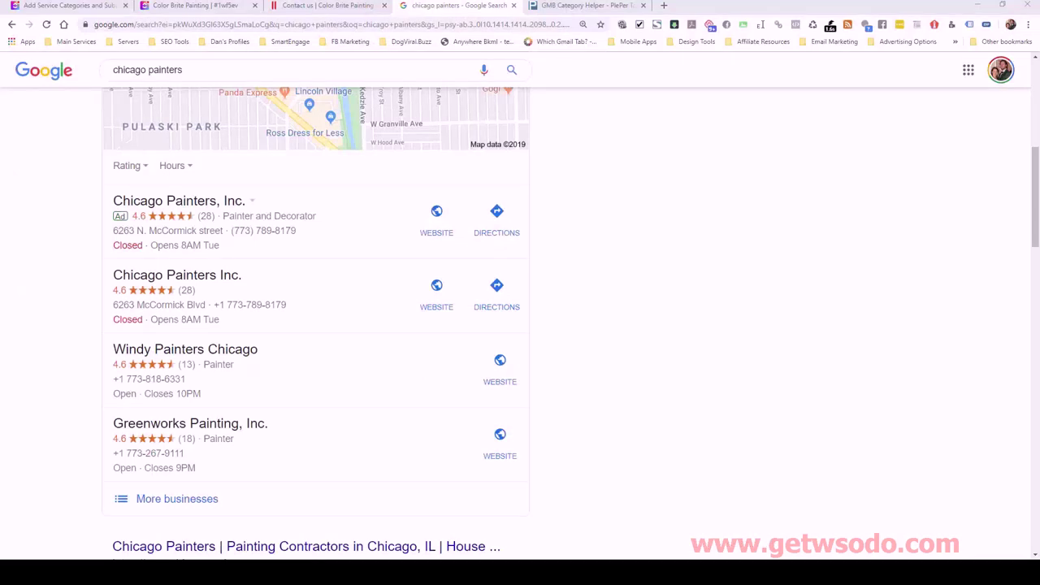
Return to the PlePer report and examine the current categories of Chicago Painters Inc., including the pressure washing service entry
left_click(600, 7)
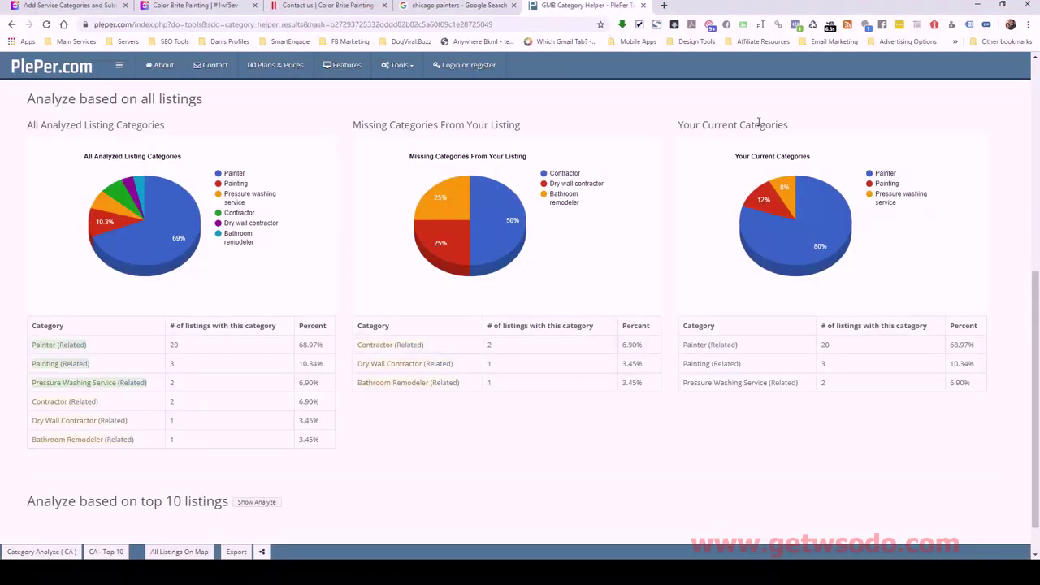
left_click_drag(678, 125, 798, 127)
left_click(830, 130)
mouse_move(884, 170)
left_mouse_down()
mouse_move(902, 175)
mouse_move(899, 185)
mouse_move(872, 193)
left_mouse_up()
left_click(877, 187)
left_click(879, 194)
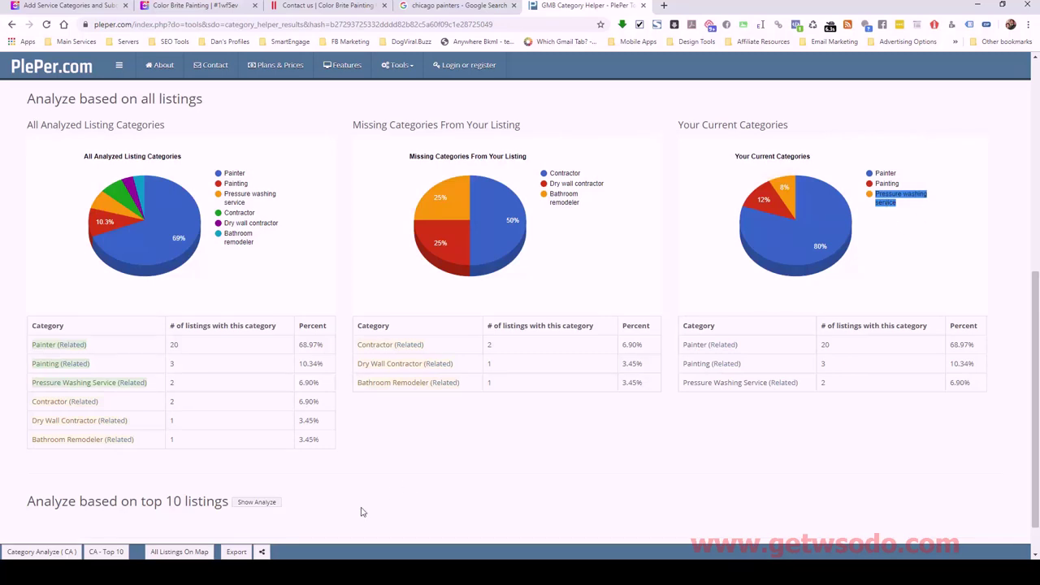
In Google My Business, add "Pressure washing service" as another category, review its suggested services and delete the category again
left_click(448, 536)
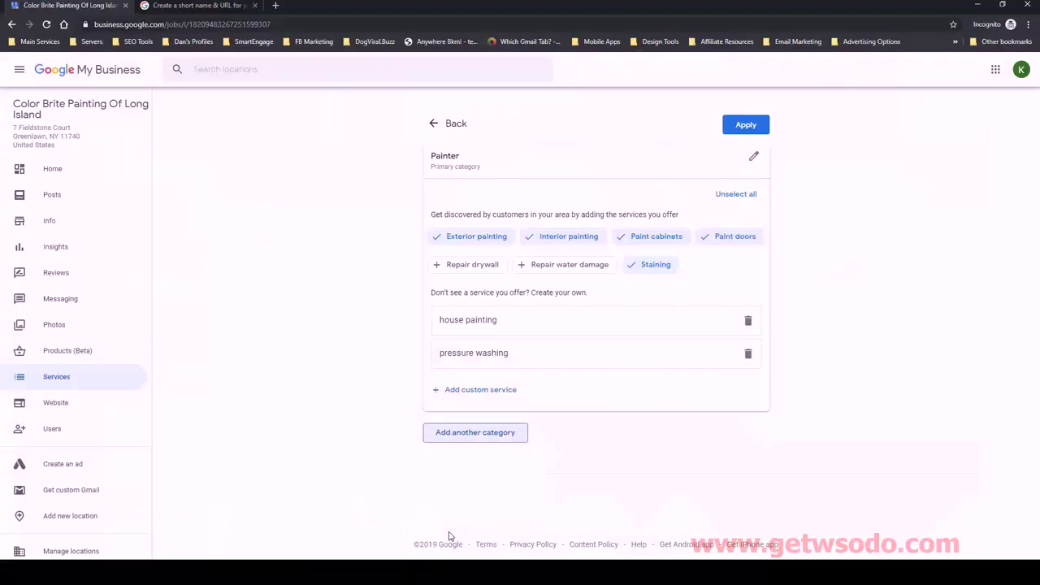
left_click(475, 432)
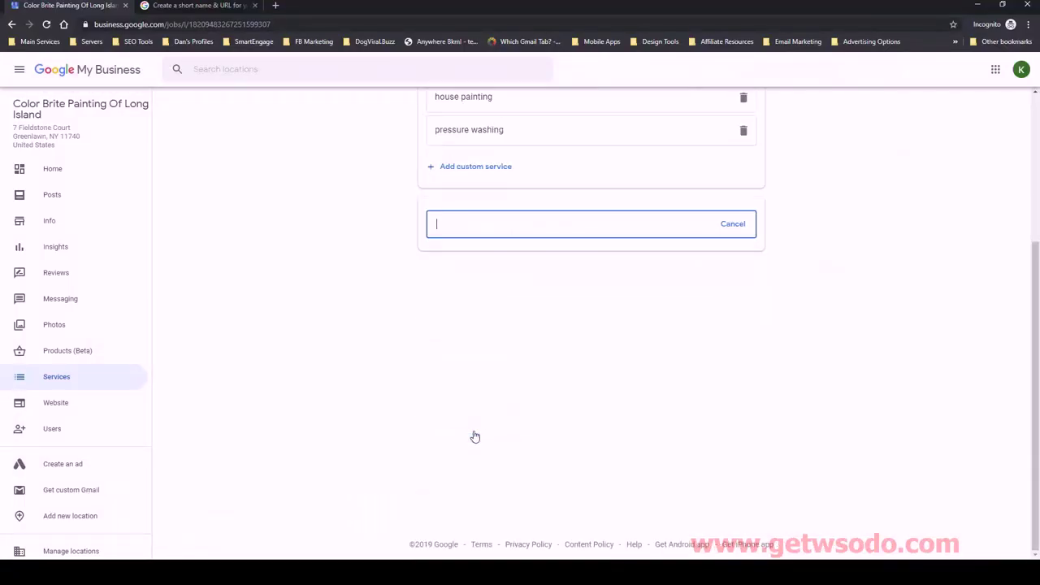
type("pressure was")
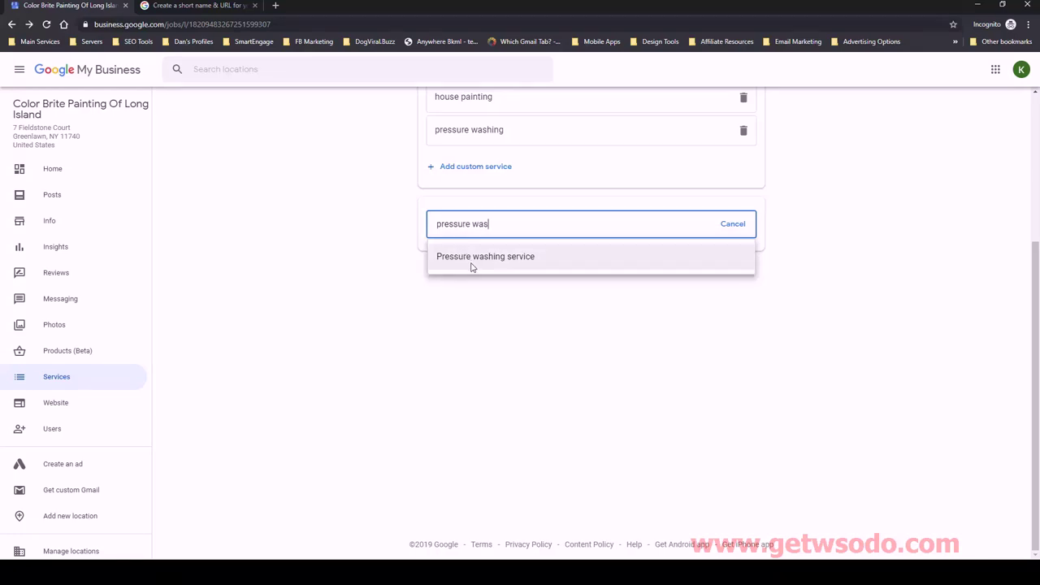
left_click(471, 267)
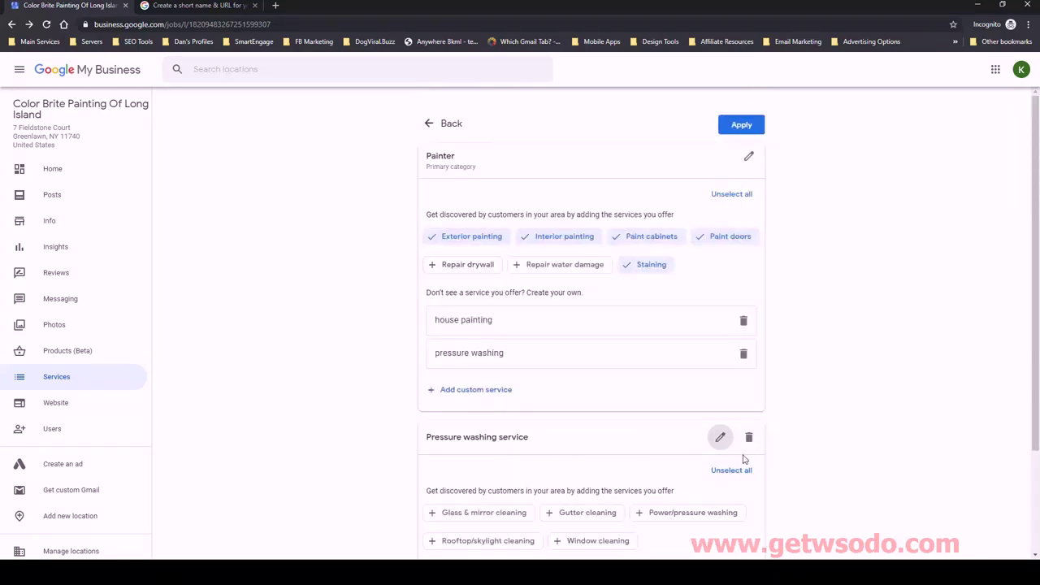
scroll(742, 458, "down", 3)
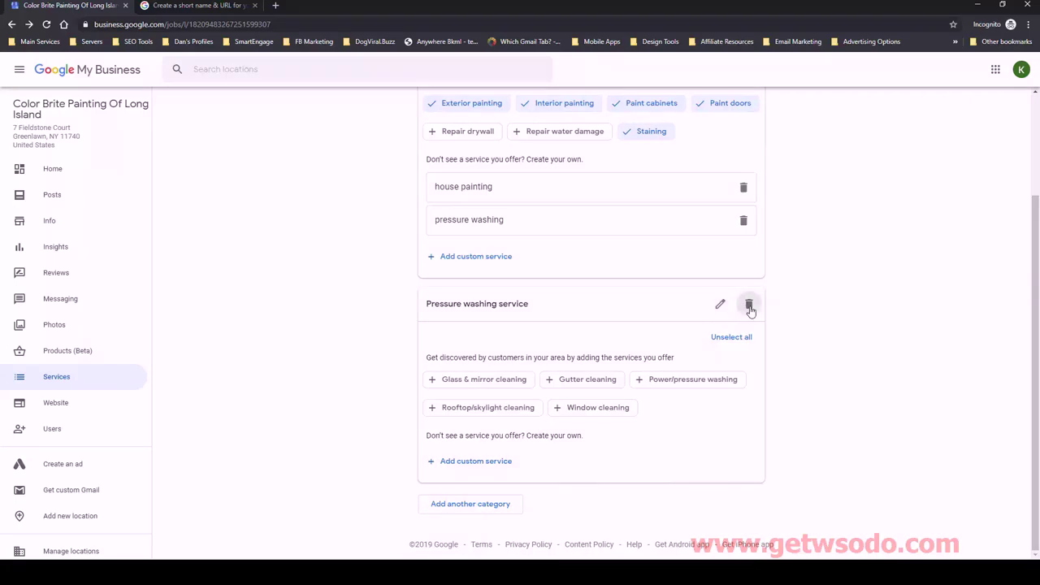
left_click(746, 306)
left_click(588, 338)
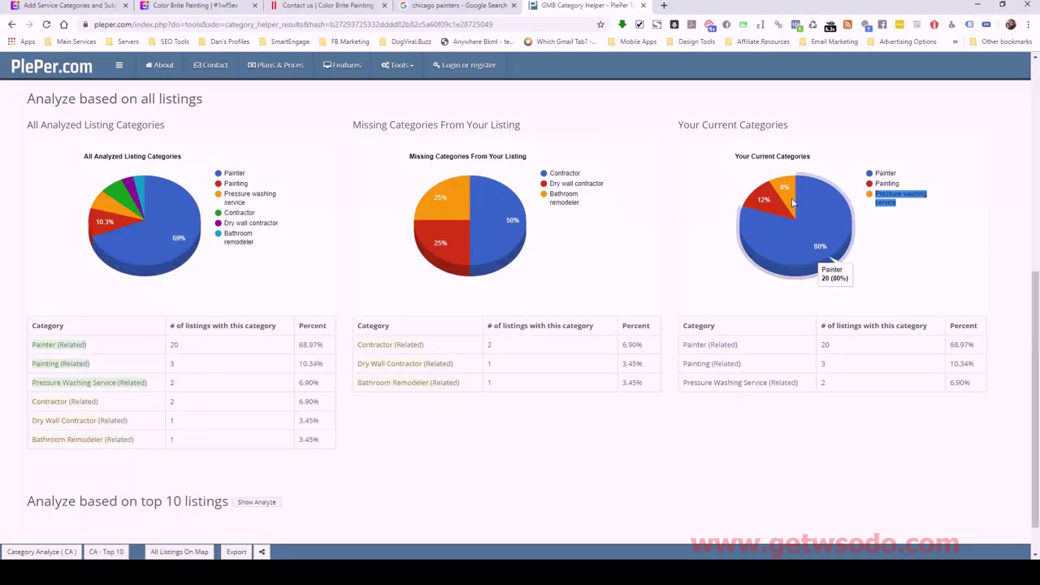
Compare the competitor's current categories in the PlePer report with the Google listings and review the report's business details
left_click(931, 186)
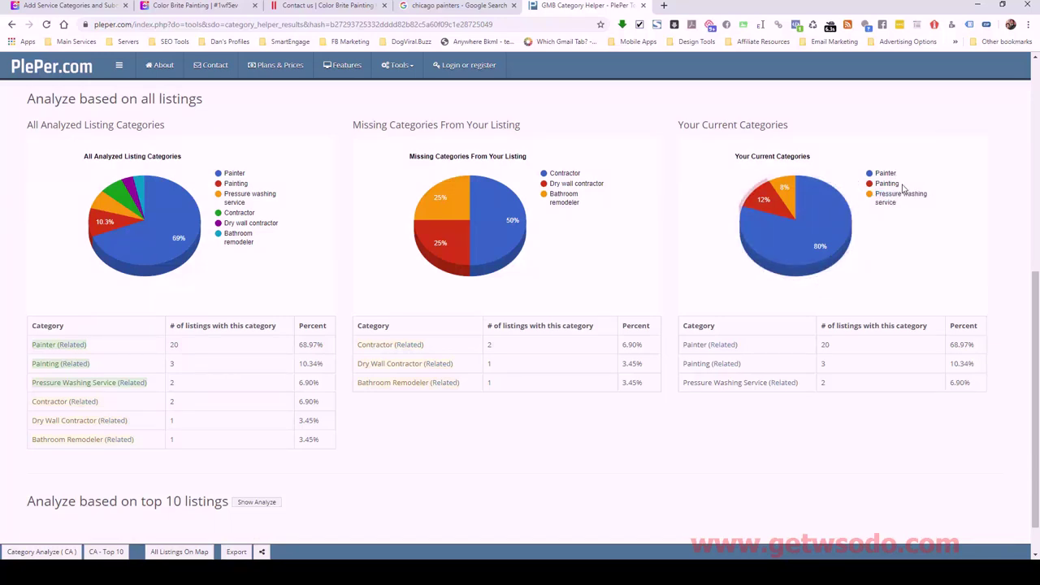
left_click(459, 6)
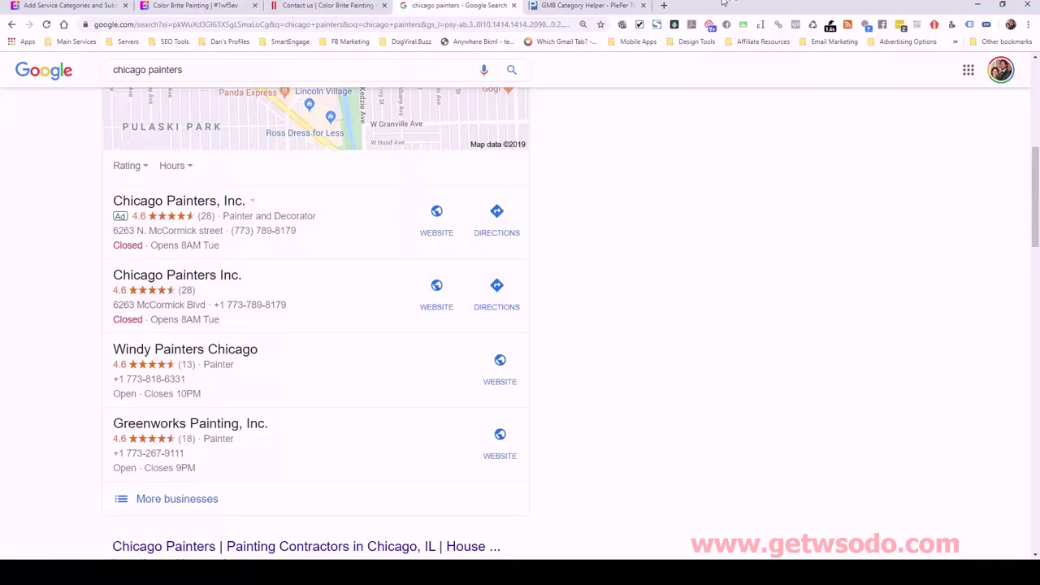
left_click(585, 6)
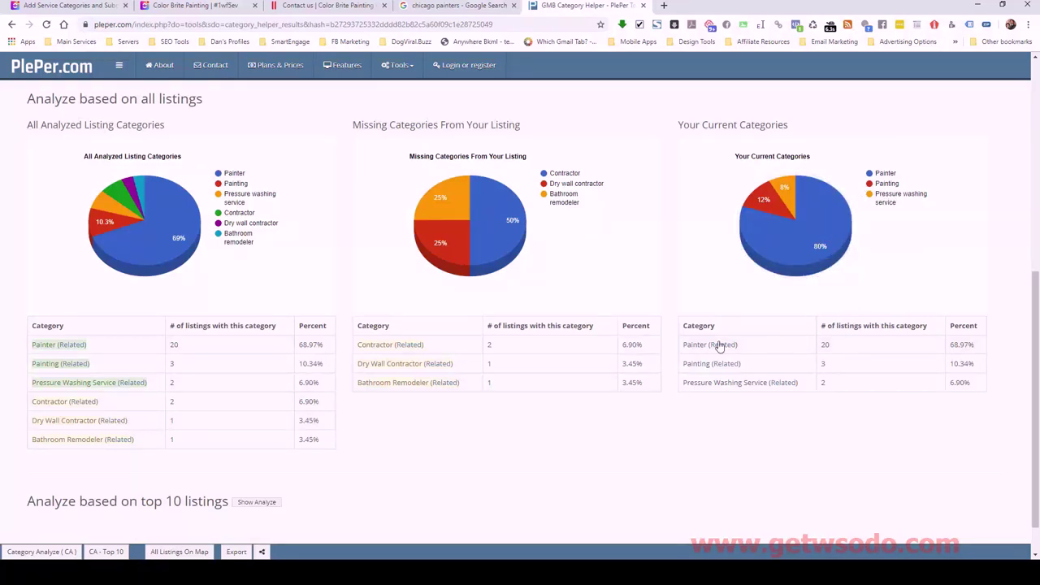
scroll(650, 341, "up", 3)
scroll(573, 329, "up", 1)
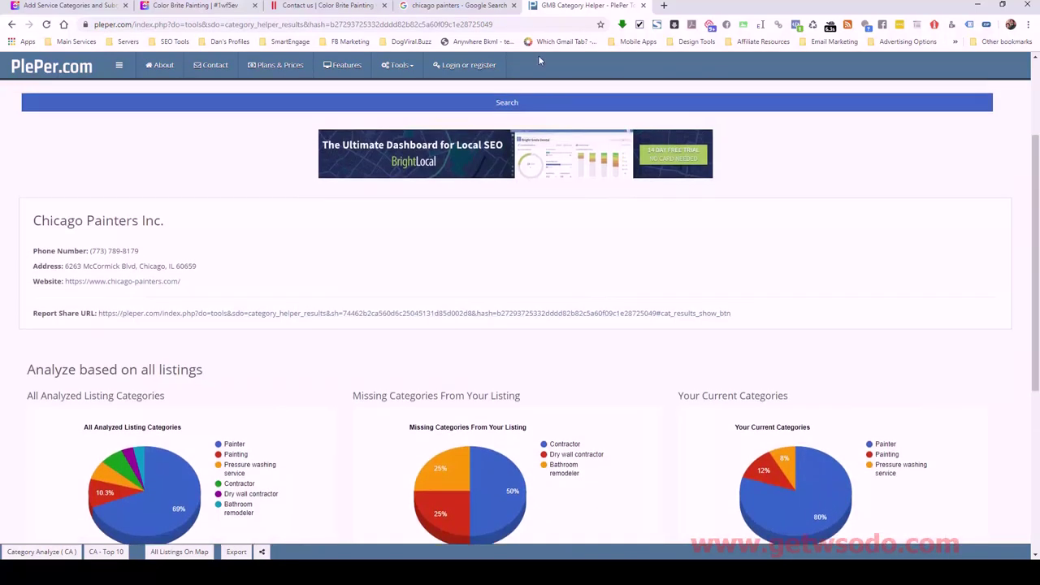
Replace "chicago" with "houston" in the Google query, search for "houston painters" and look through the results
left_click(459, 6)
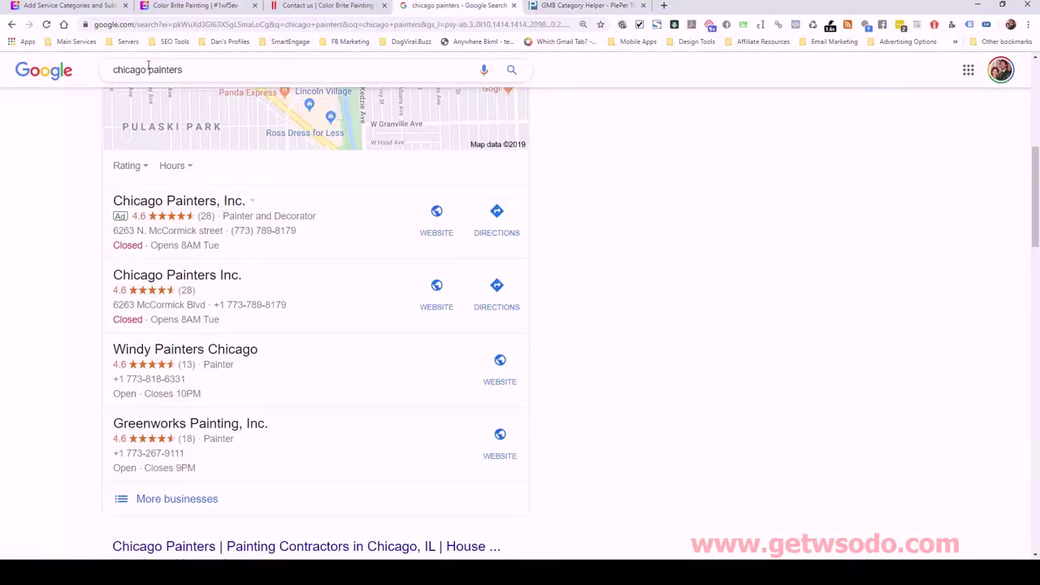
left_click_drag(144, 69, 111, 72)
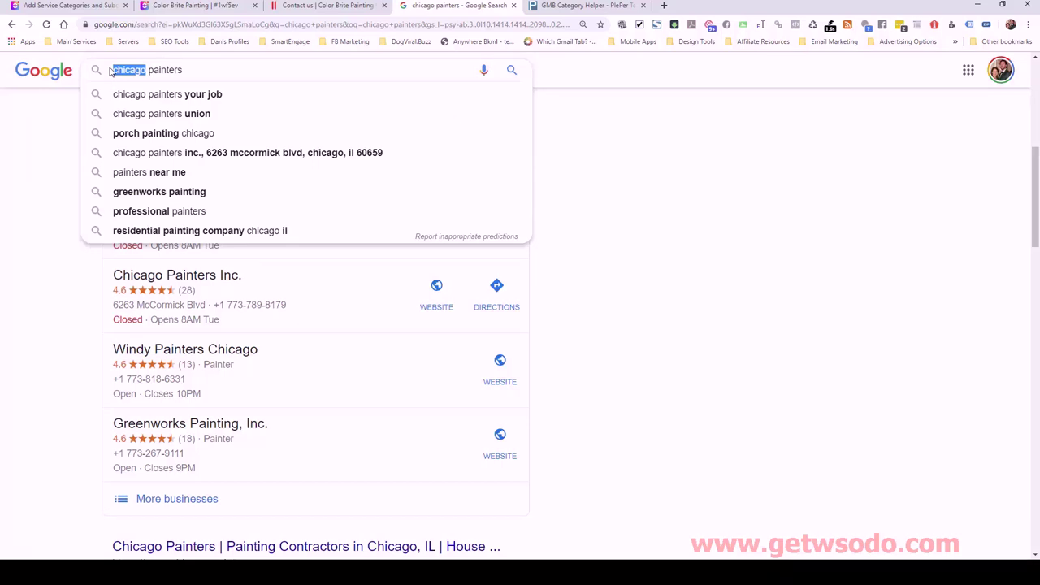
type("houston")
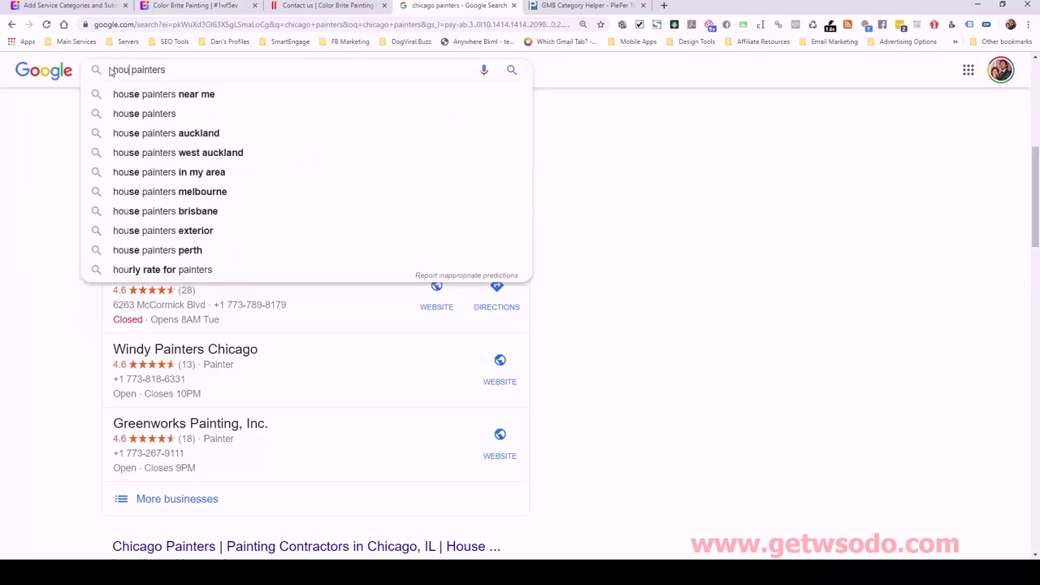
key("Return")
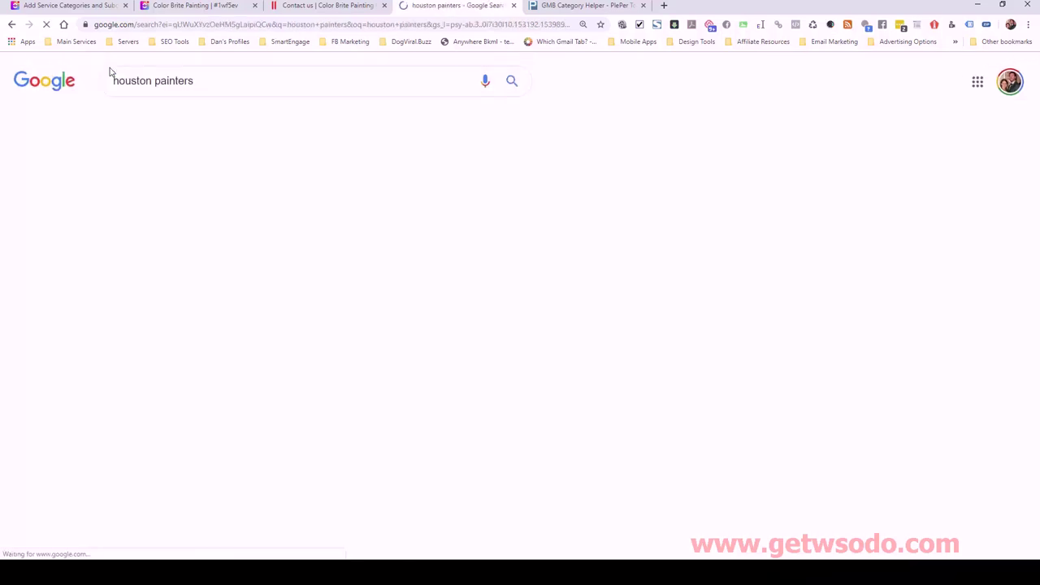
scroll(553, 330, "down", 9)
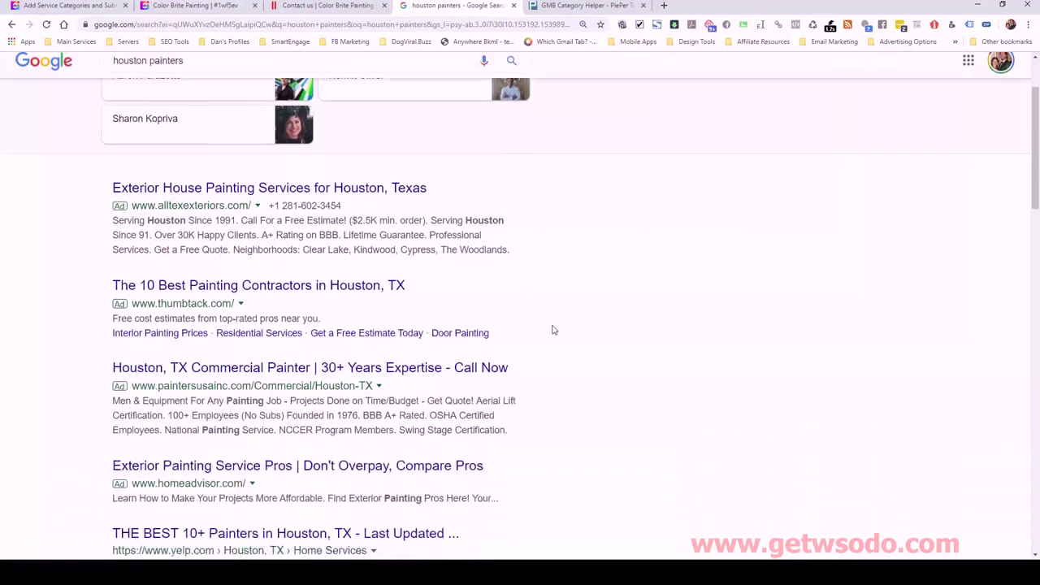
scroll(688, 344, "up", 10)
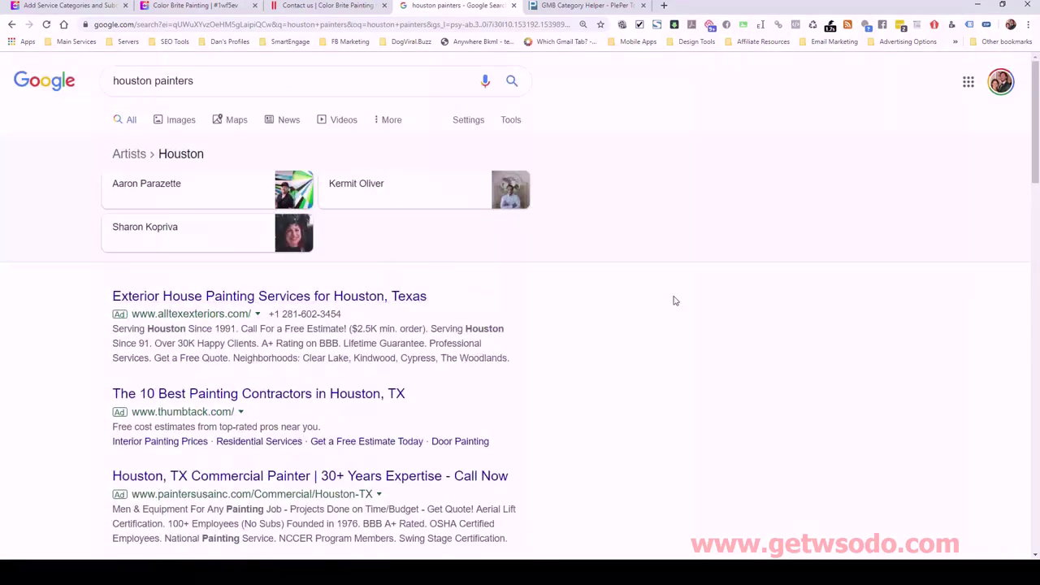
Show the Houston painters in Google Maps and reload PlePer's GMB Category Helper with an empty search form
left_click(230, 126)
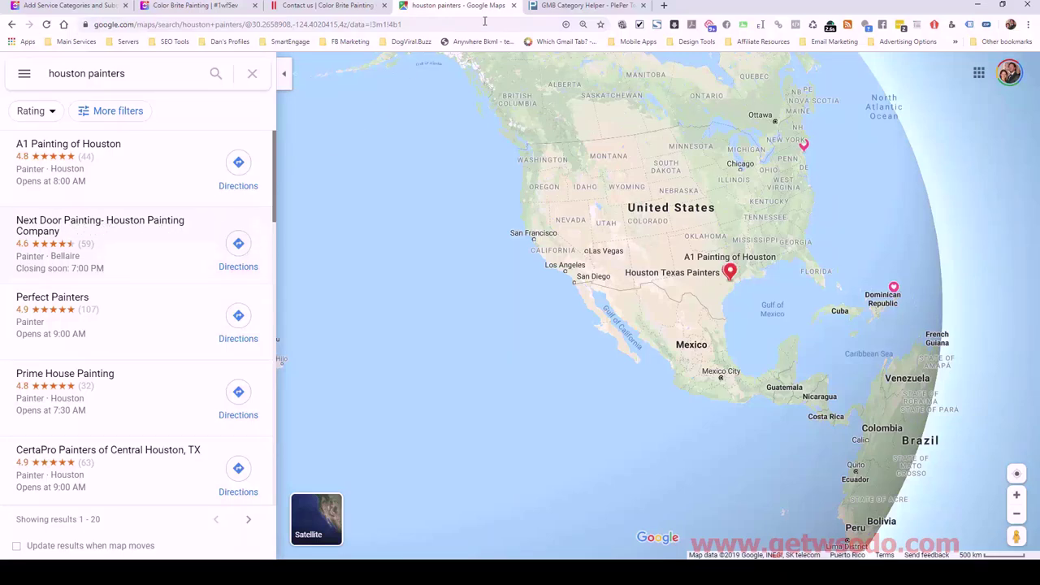
left_click(561, 7)
scroll(357, 370, "down", 2)
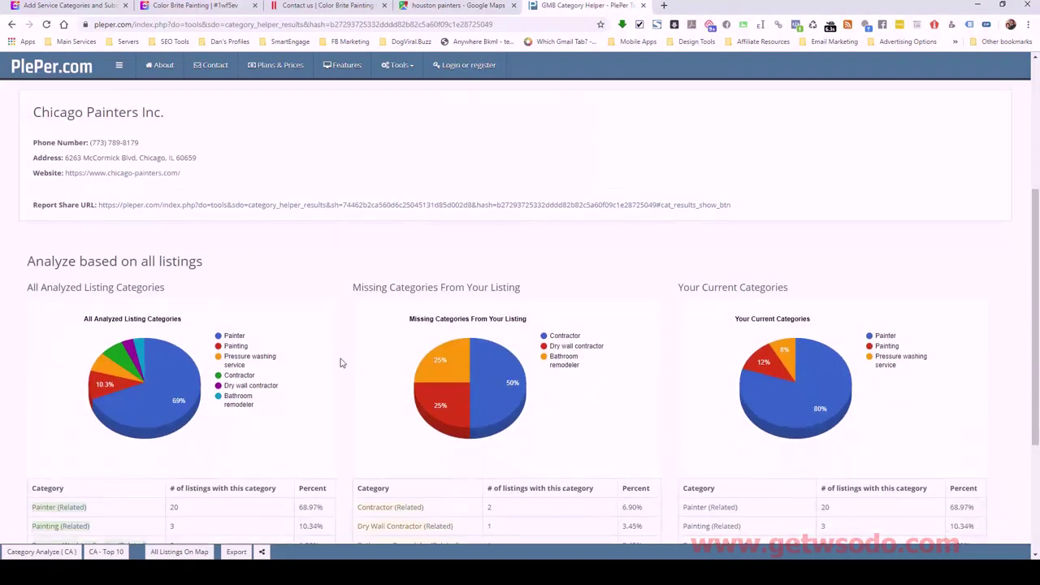
scroll(333, 365, "down", 3)
scroll(328, 366, "up", 4)
key("F5")
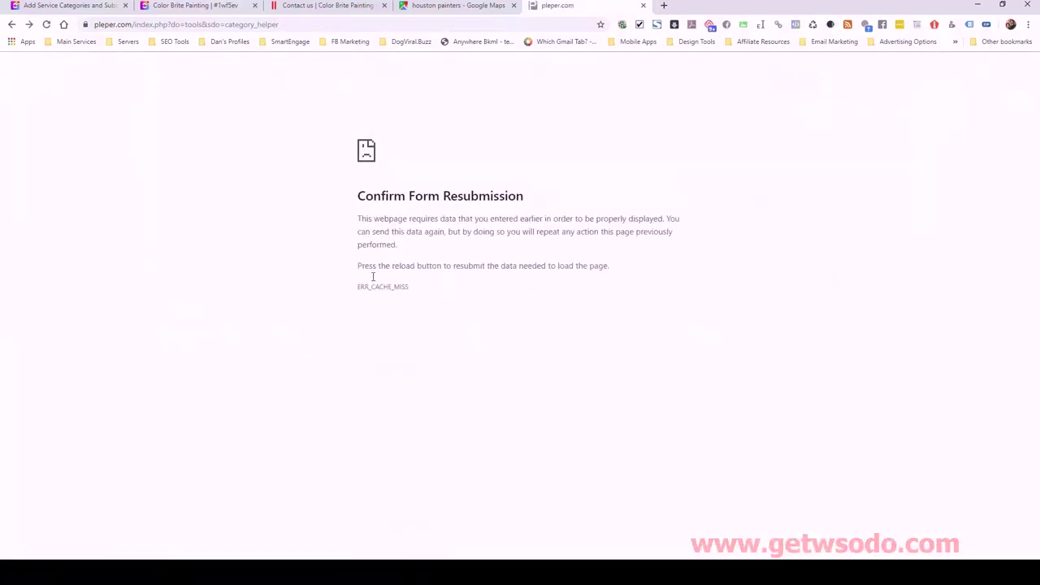
left_click(221, 24)
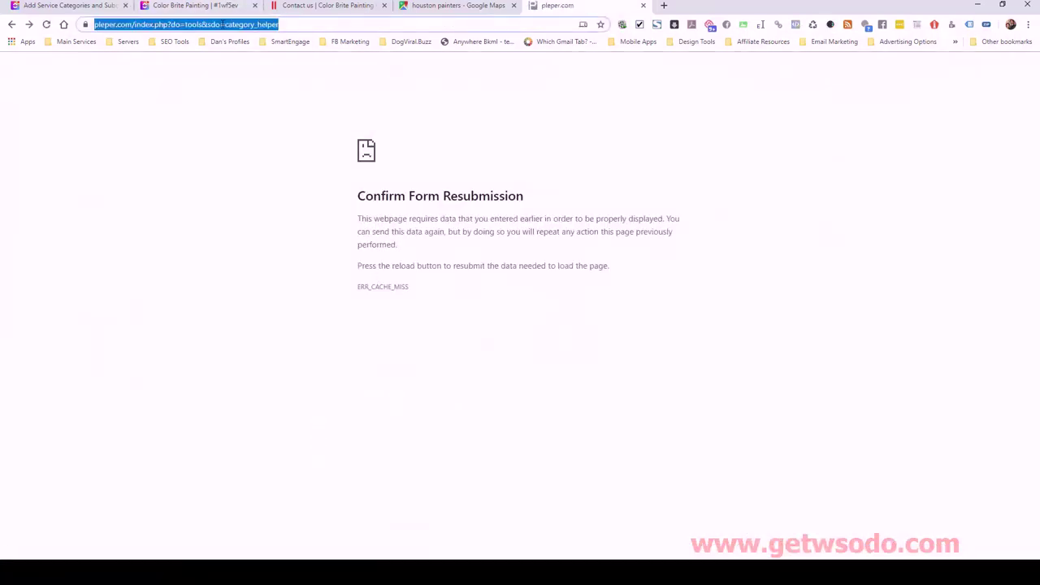
key("Return")
scroll(249, 374, "down", 2)
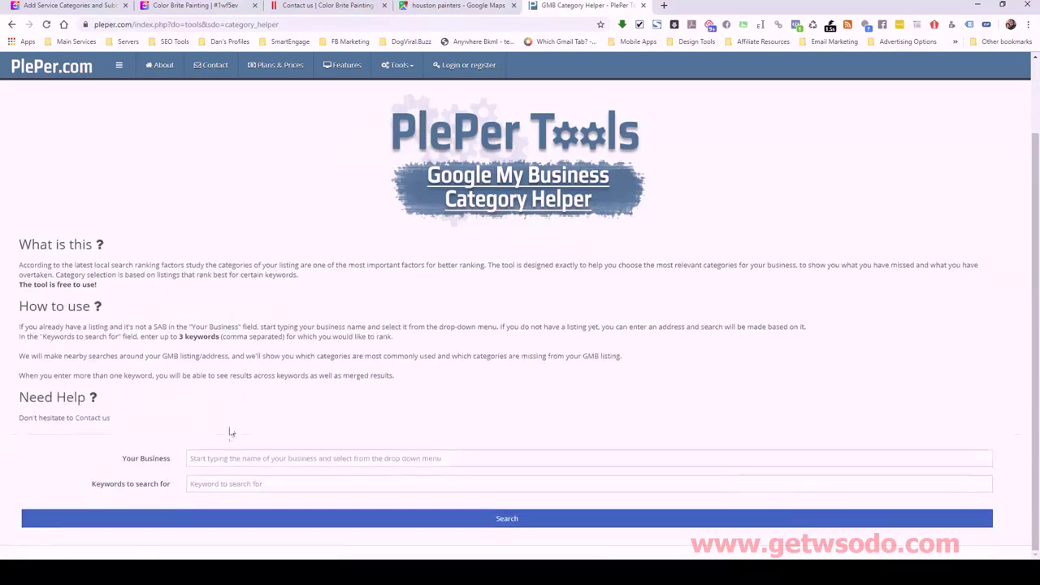
Run a PlePer category analysis for "Next Door Painting- Houston Painting Company" in Bellaire, TX with the keyword "painter"
left_click(235, 460)
type("next door")
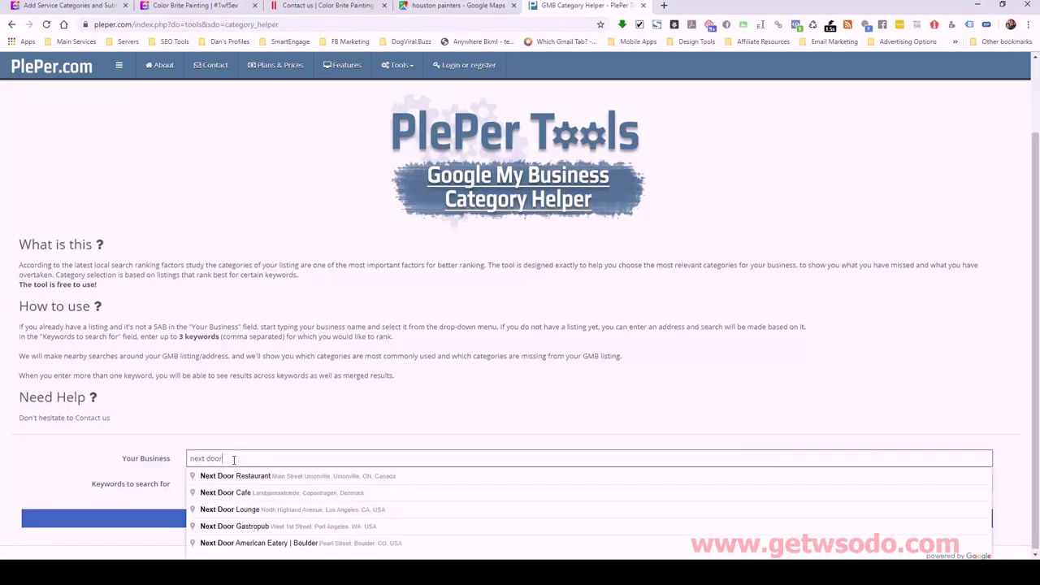
type(" pai")
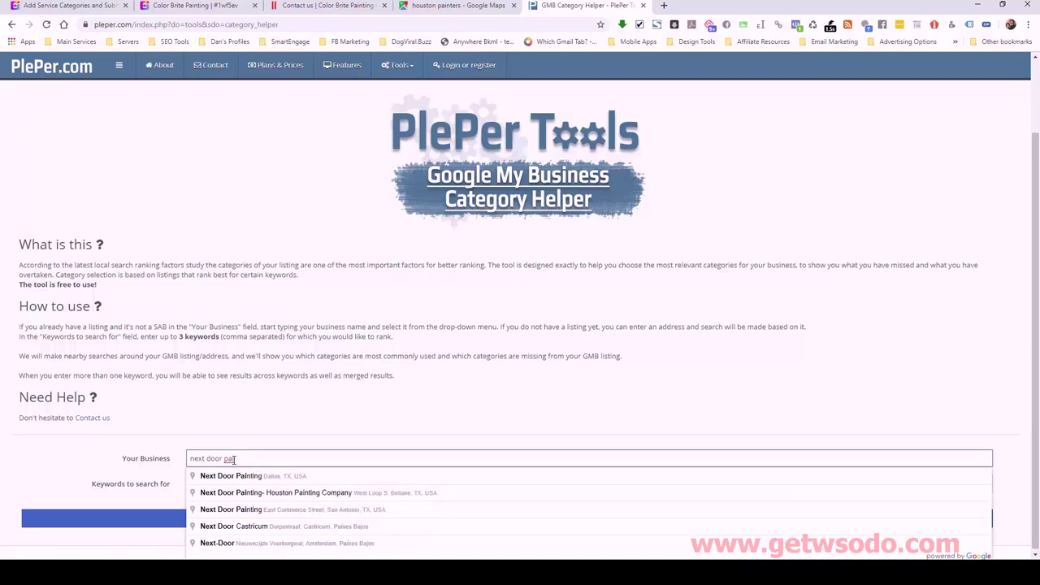
left_click(267, 493)
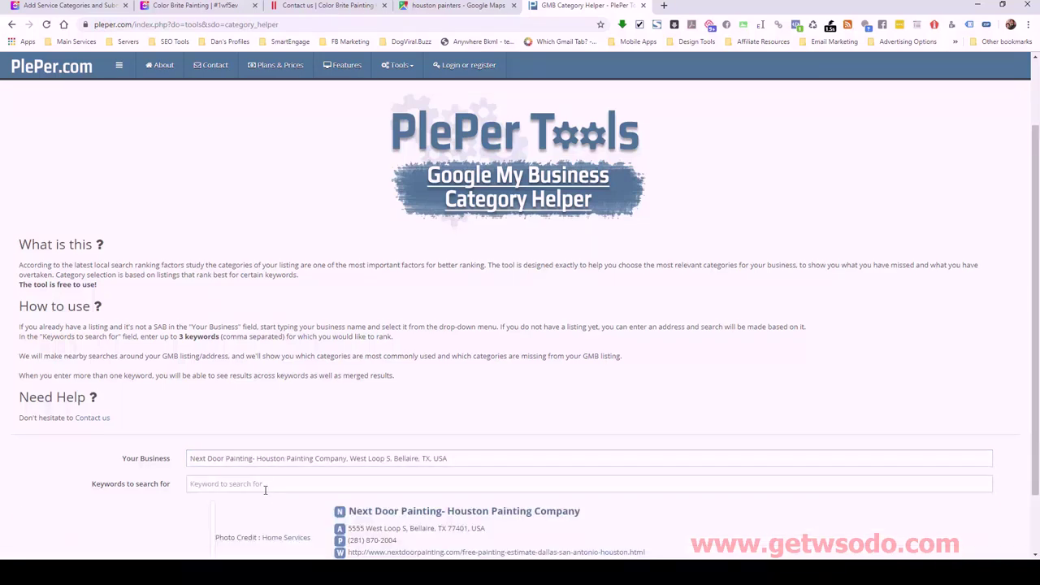
left_click(265, 485)
type("painter")
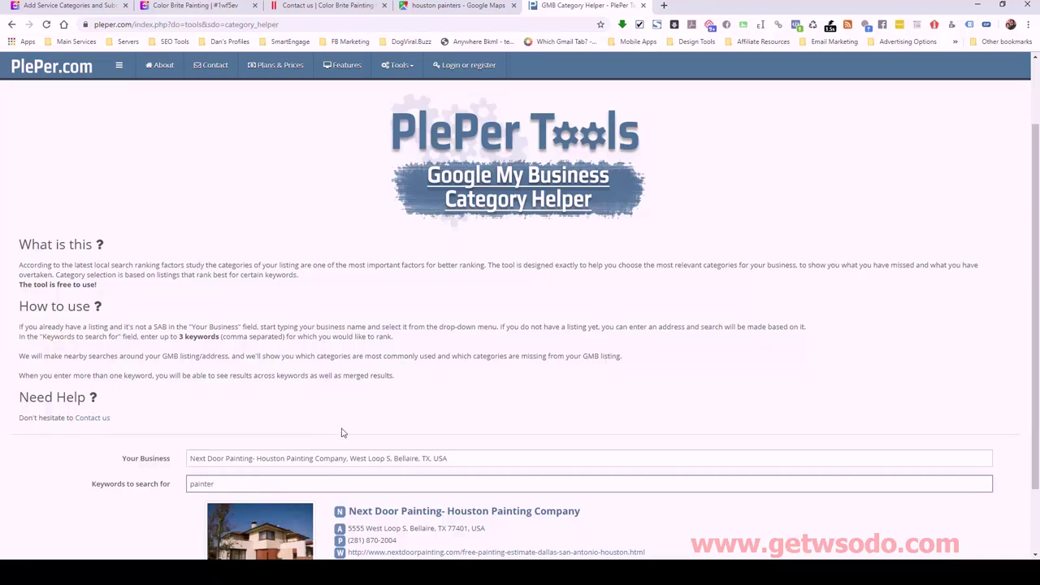
scroll(341, 432, "down", 1)
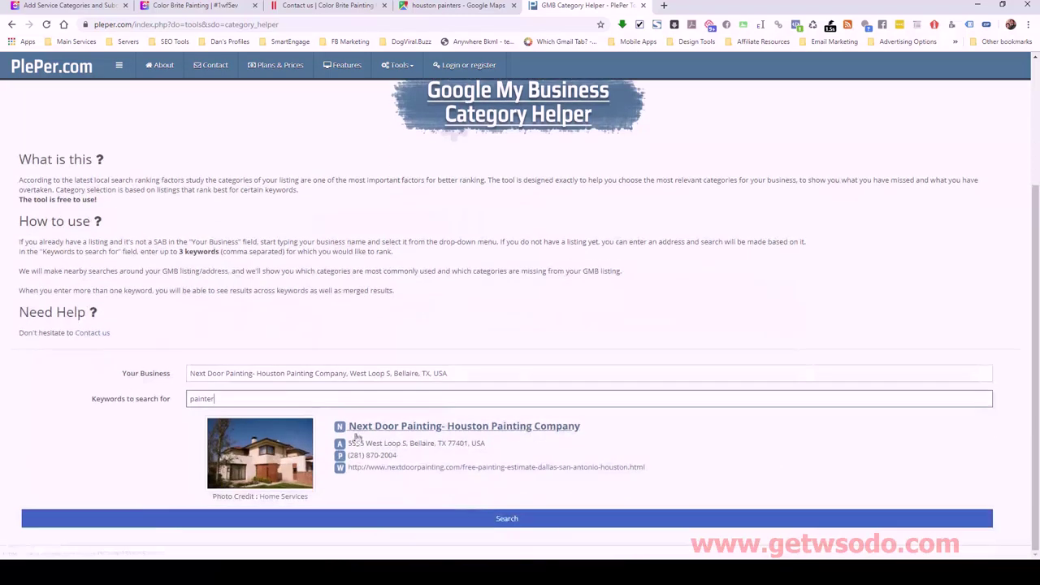
left_click(472, 517)
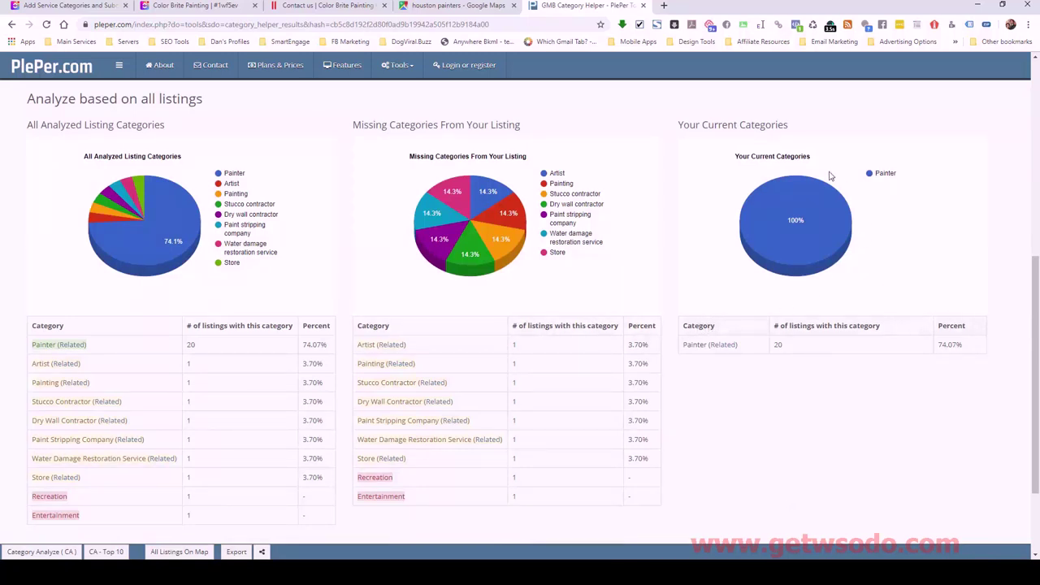
In Google My Business, toggle the Exterior painting service off and on, and start and cancel a new custom service
mouse_move(831, 212)
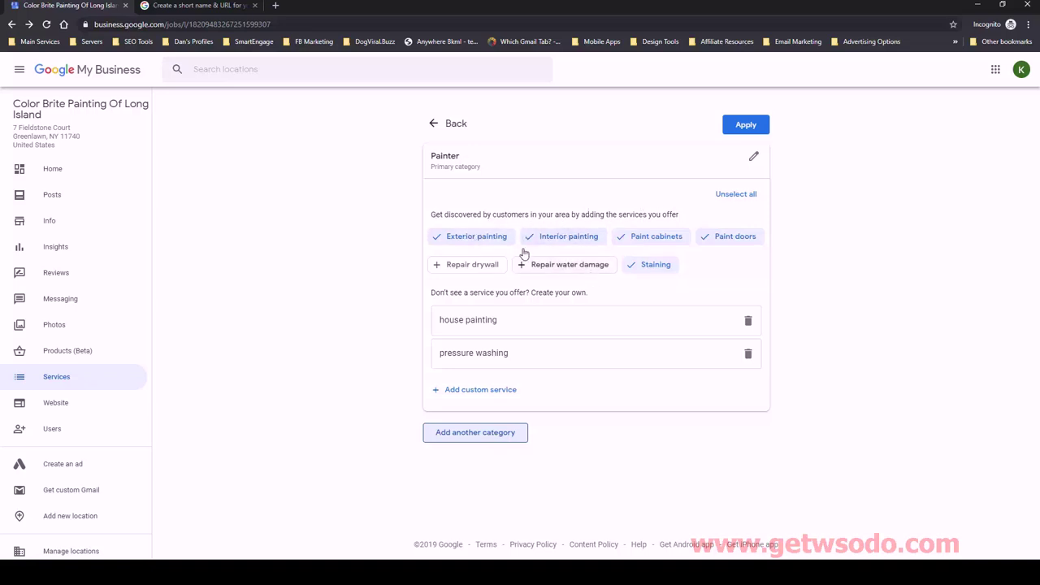
left_click(453, 235)
left_click(453, 236)
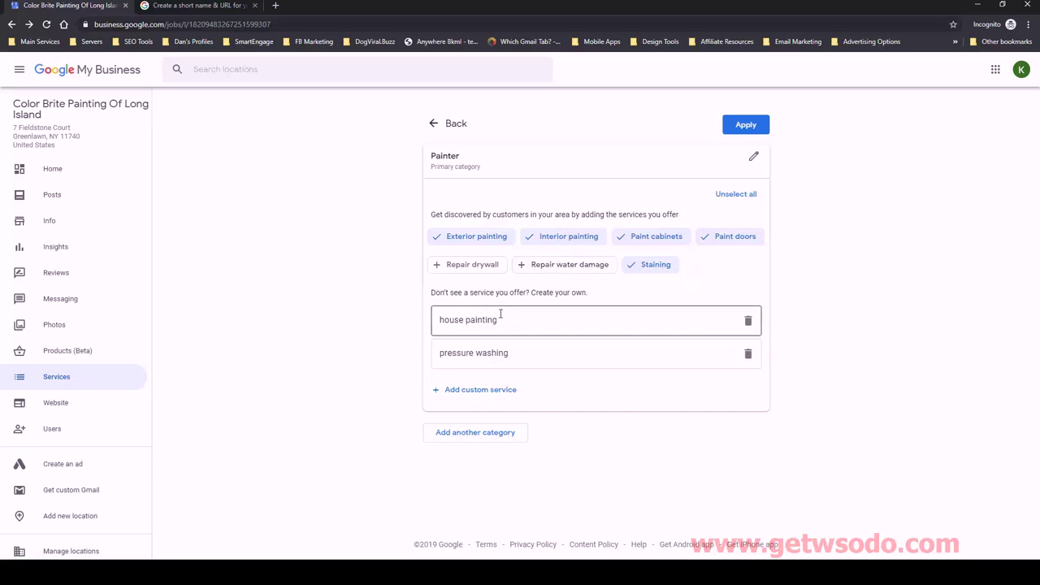
left_click(473, 391)
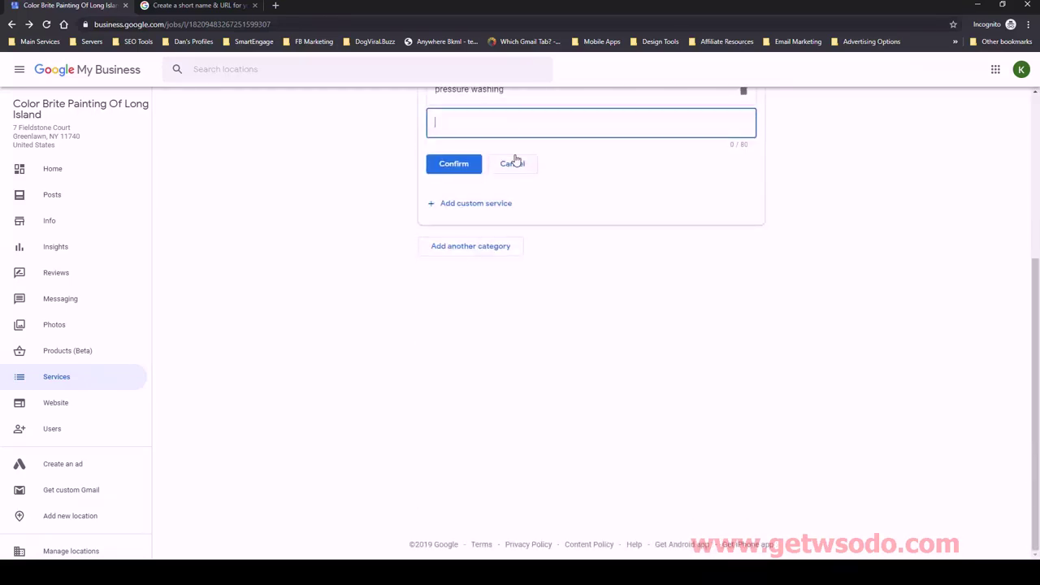
left_click(513, 164)
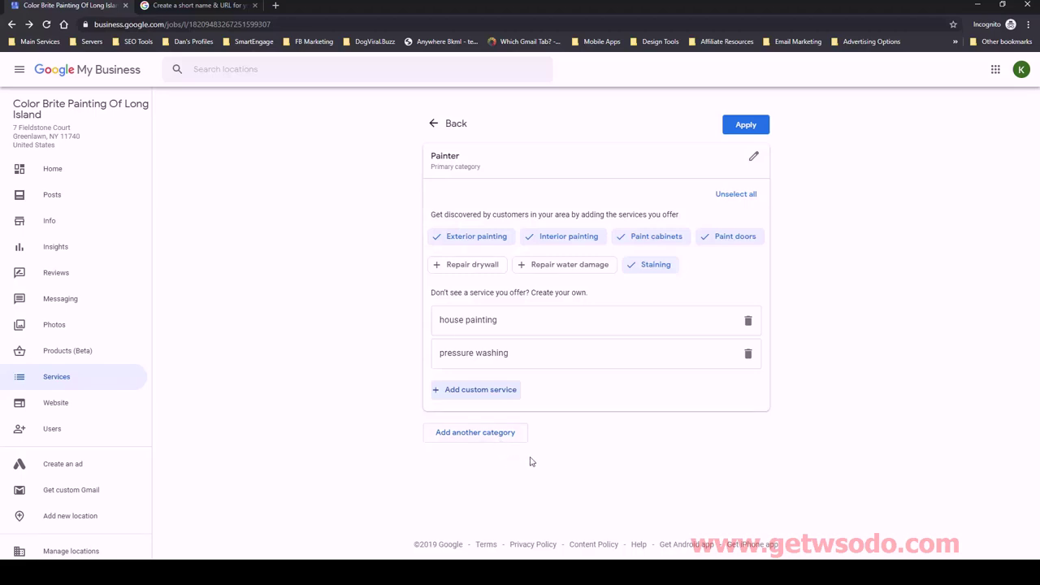
Return to the PlePer report and examine the current categories and business details of Next Door Painting
left_click(976, 6)
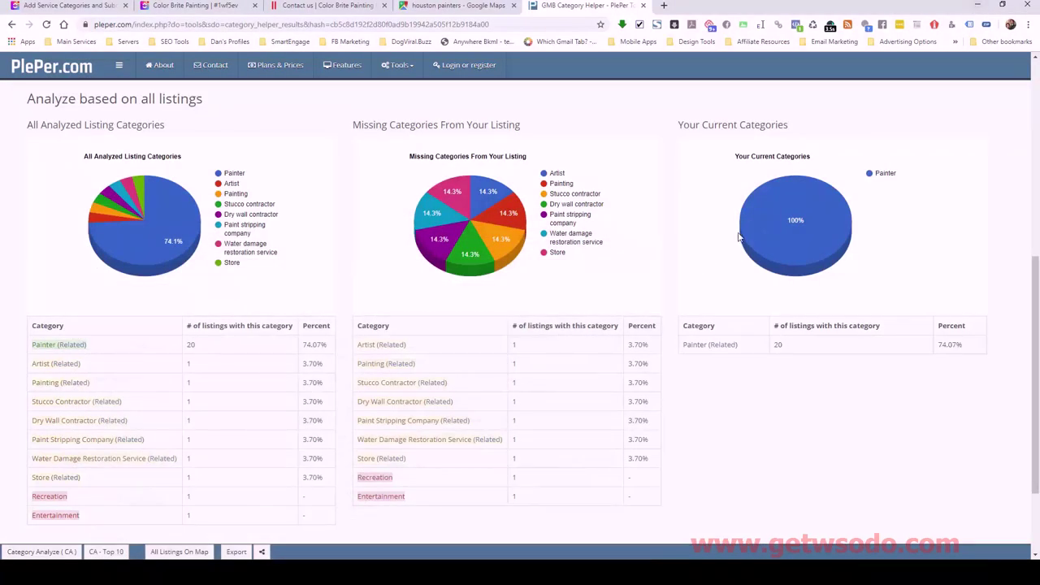
double_click(884, 174)
left_click(886, 178)
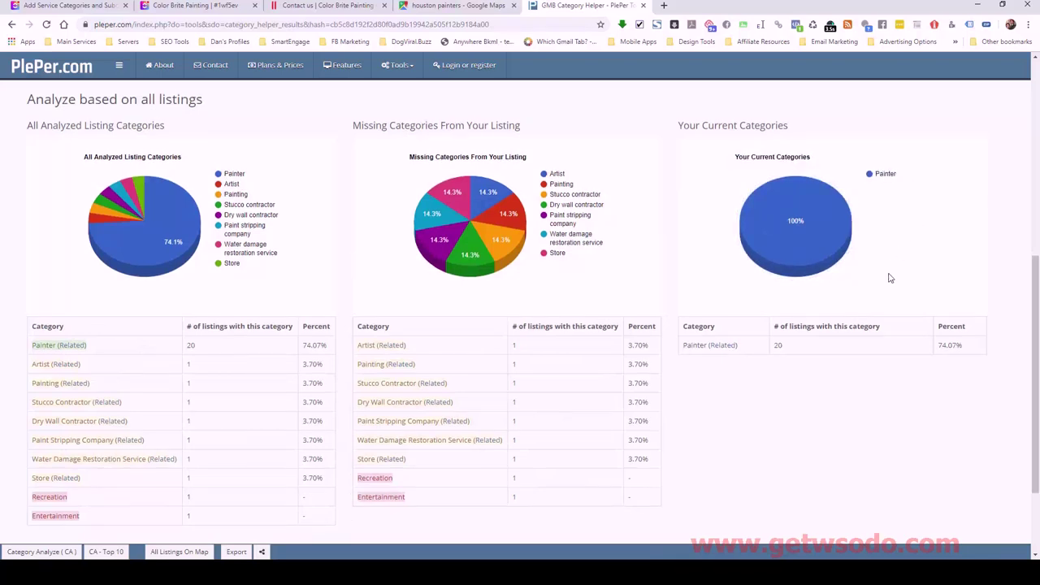
scroll(888, 276, "up", 2)
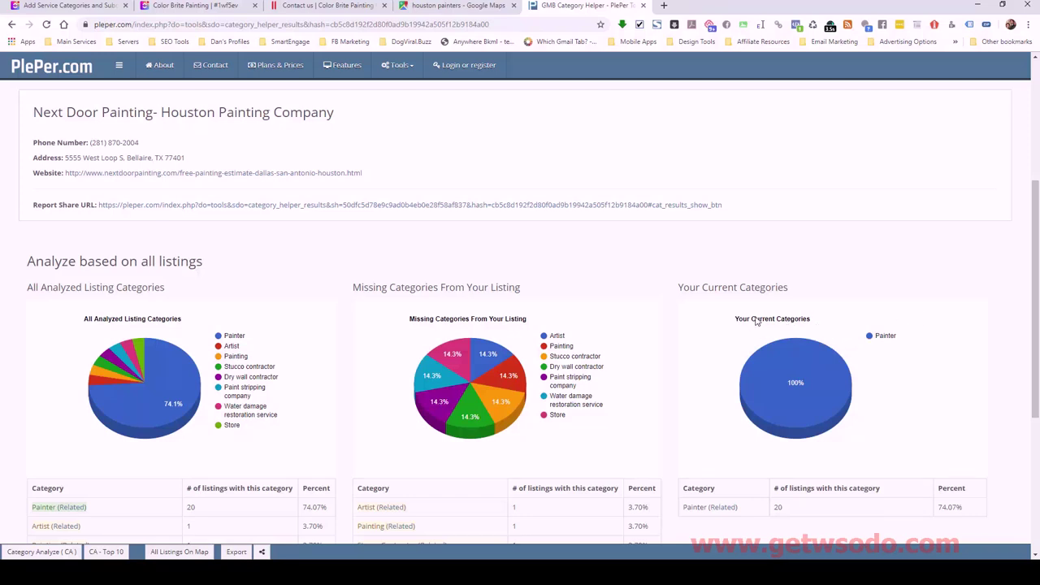
In Google My Business, try "painting" and "pressure" as another service category and cancel the addition
mouse_move(785, 390)
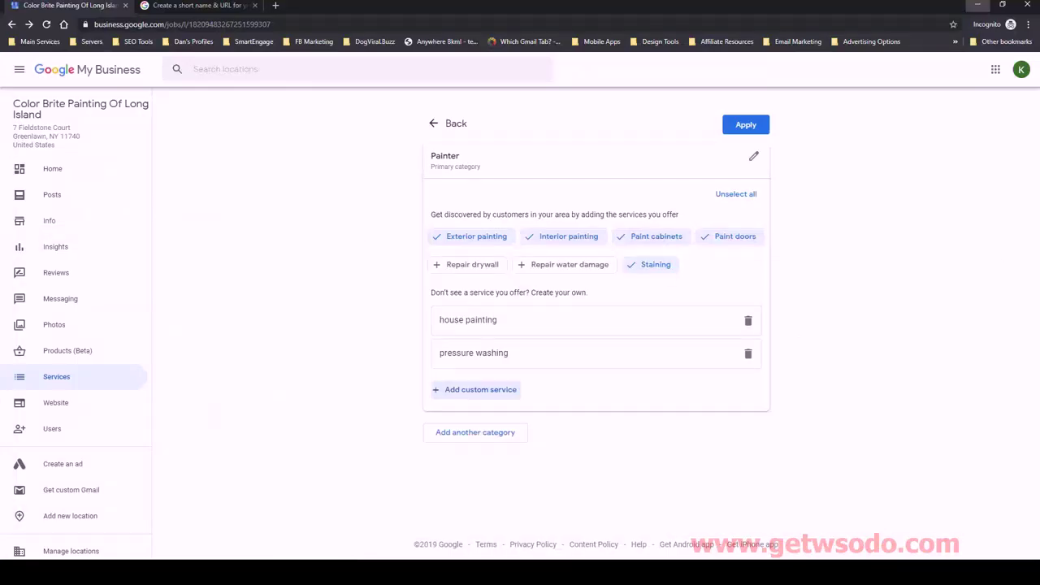
left_click(474, 432)
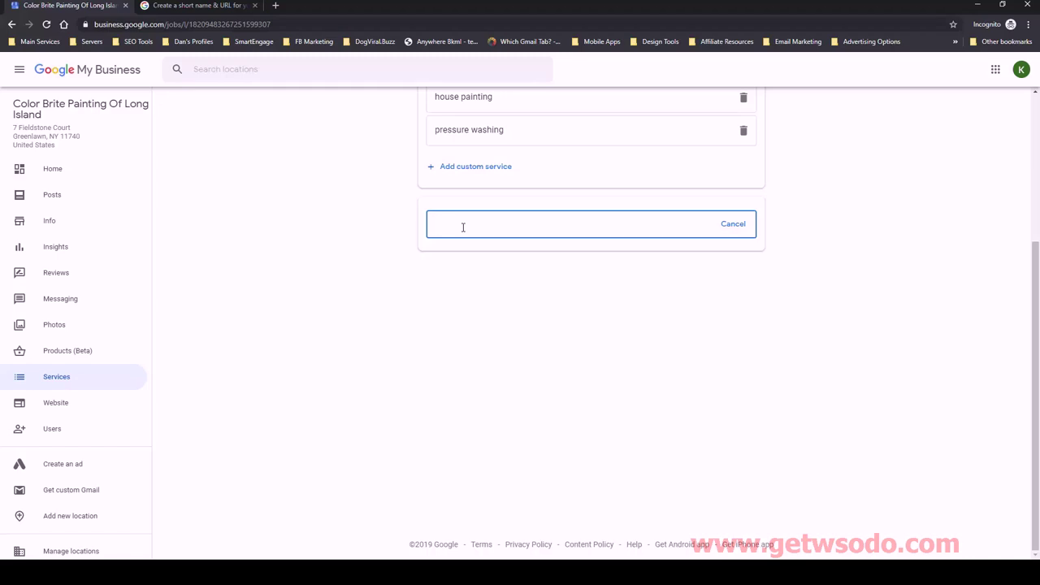
type("painting")
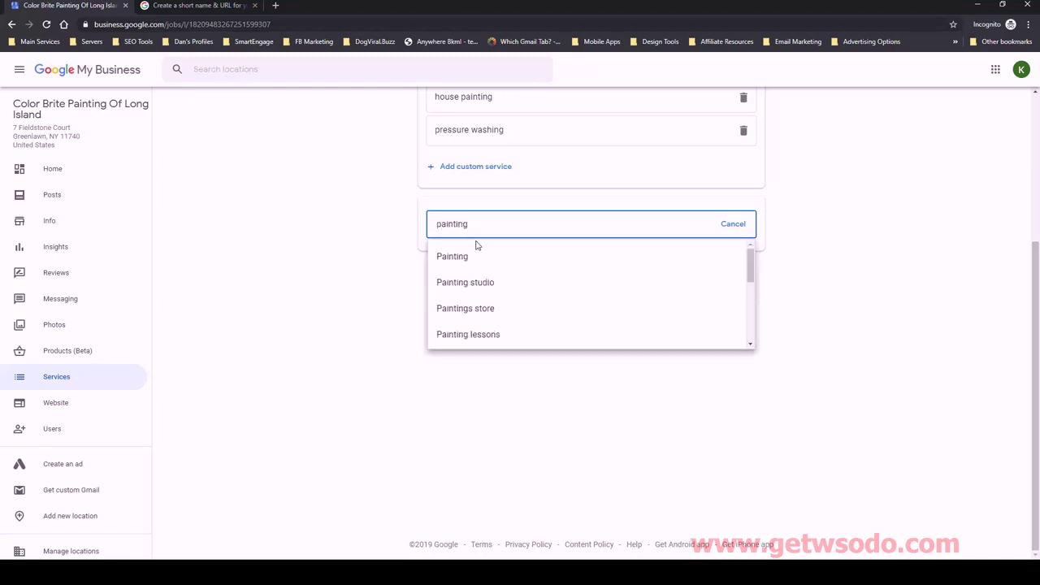
left_click_drag(468, 224, 423, 227)
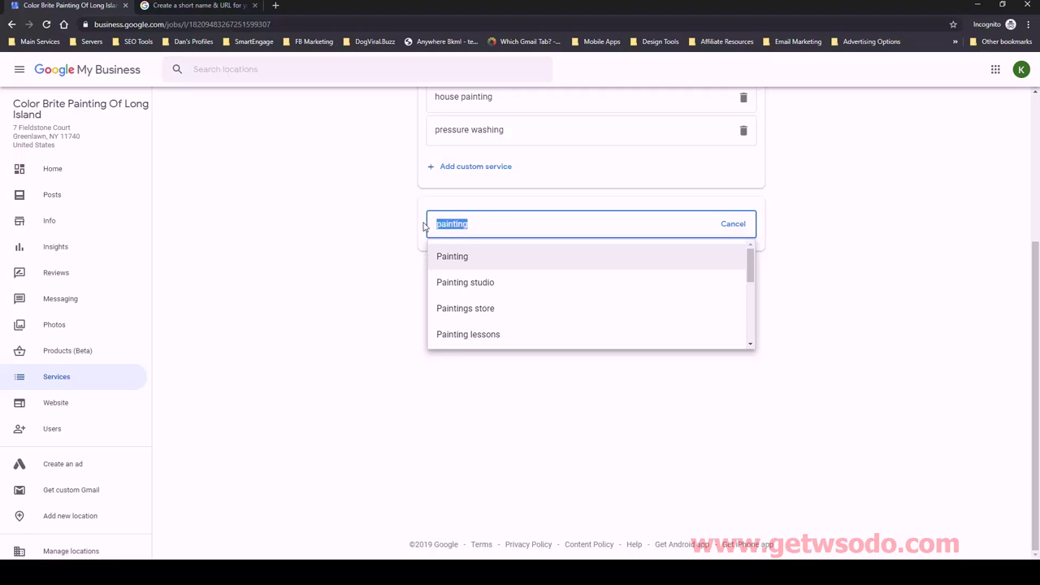
type("pressure")
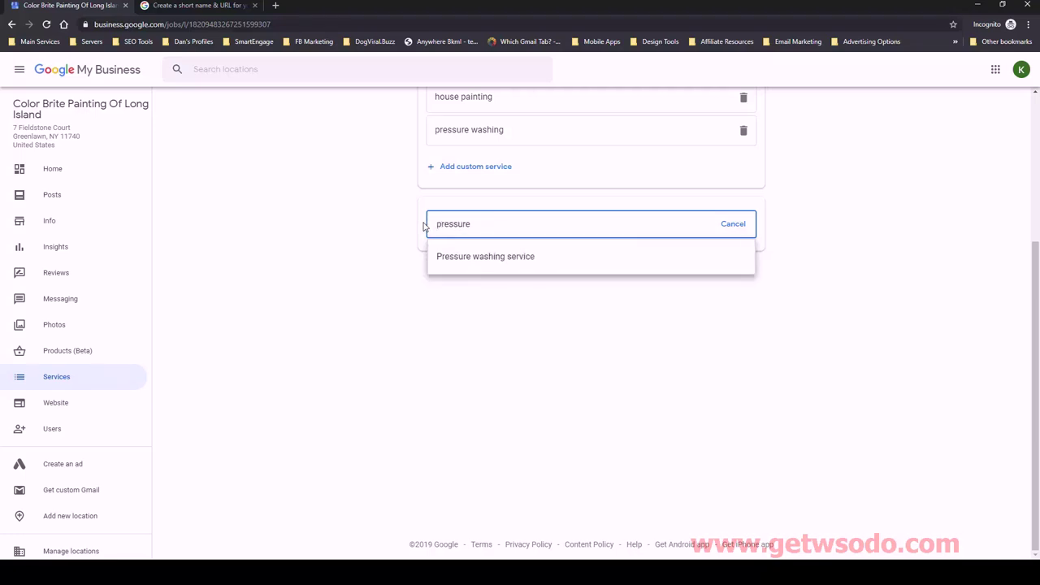
left_click(733, 224)
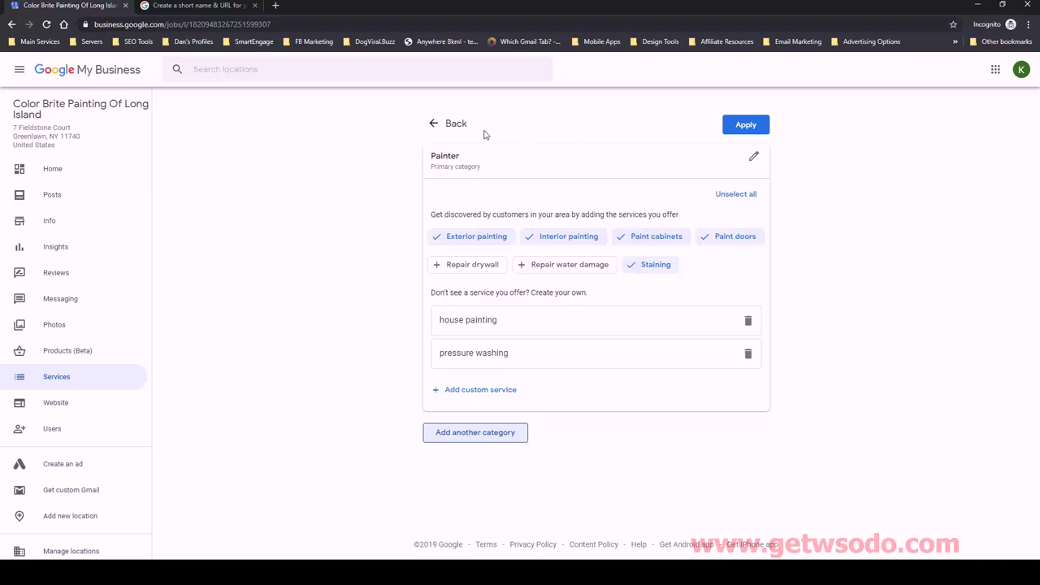
Leave the services editor and look through the listing's business information down to its services
left_click(432, 126)
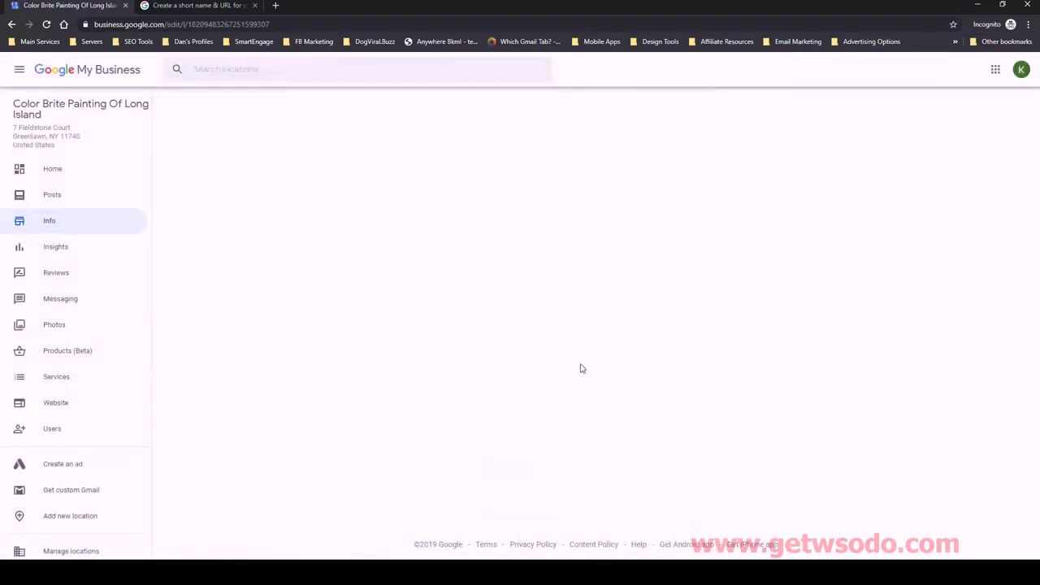
scroll(487, 378, "down", 2)
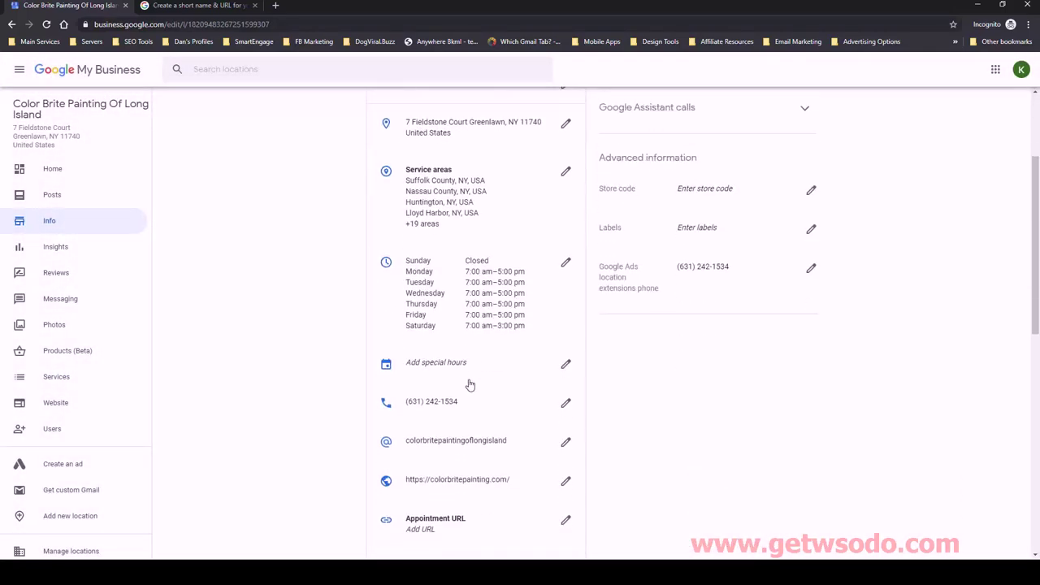
scroll(463, 391, "down", 5)
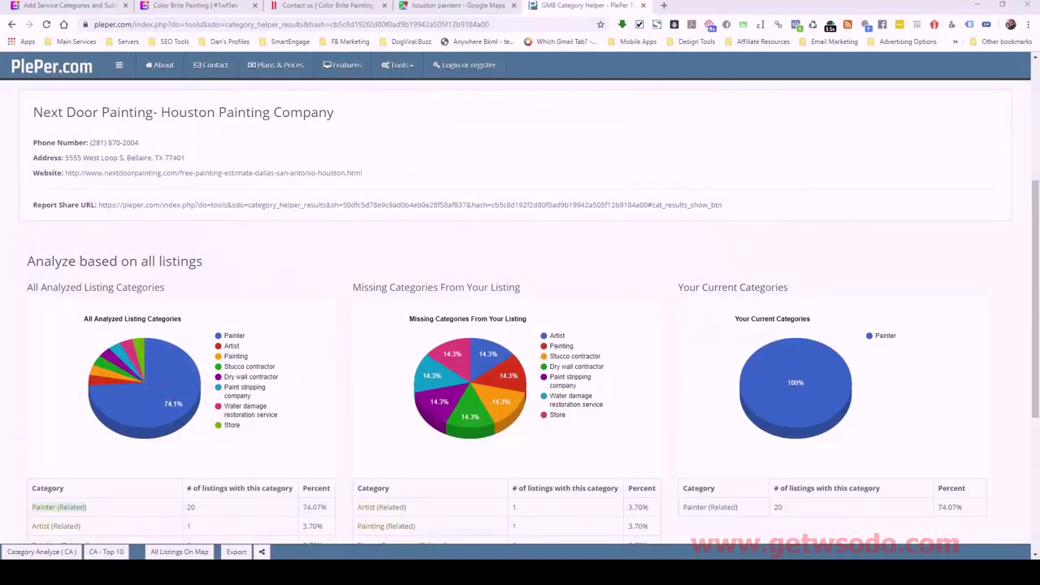
Close the PlePer and Google Maps pages and mark the ClickUp subtask "Add Service Categories and Subcategories" as complete
left_click(643, 5)
left_click(514, 5)
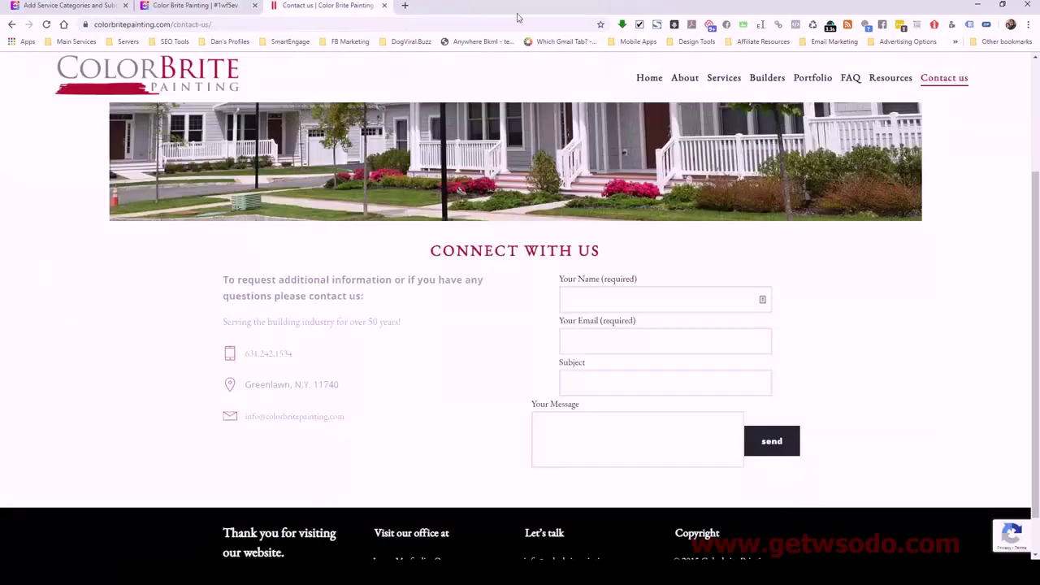
left_click(70, 6)
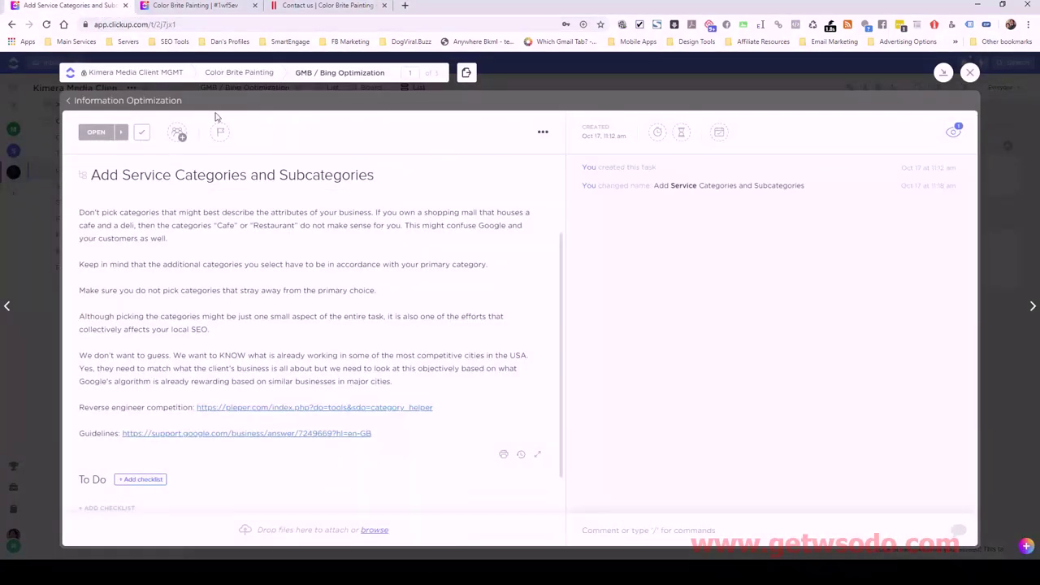
left_click(69, 101)
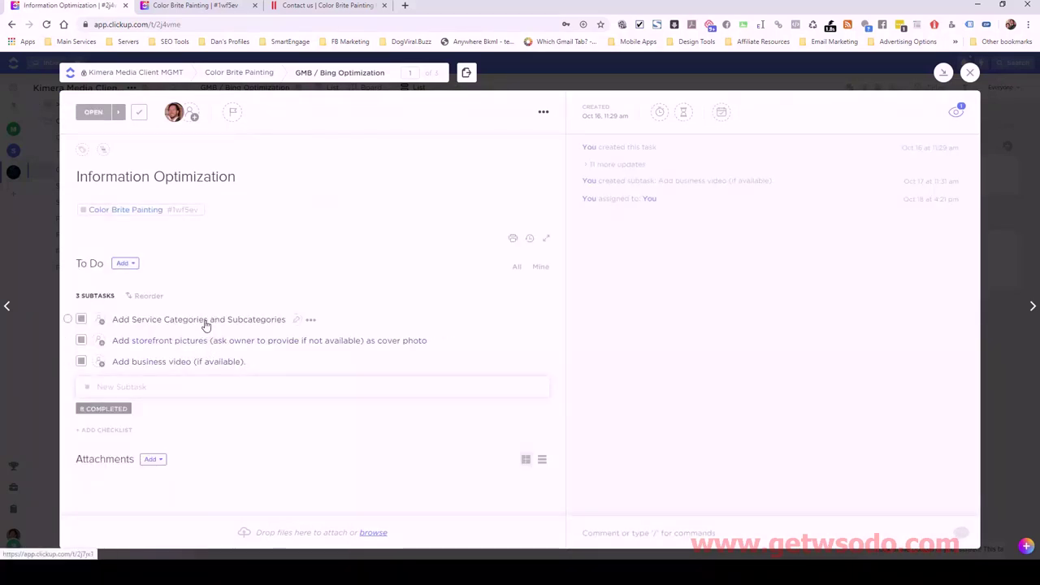
left_click(81, 319)
left_click(101, 396)
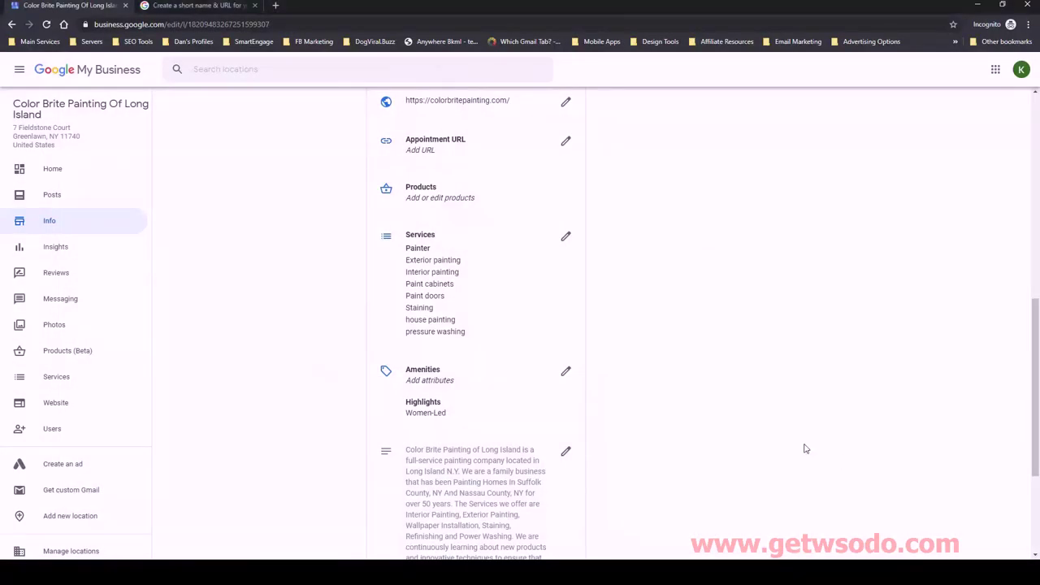
In Google My Business, open the listing's photos from the business information, review the Exterior photos and return to the overview
scroll(805, 448, "down", 3)
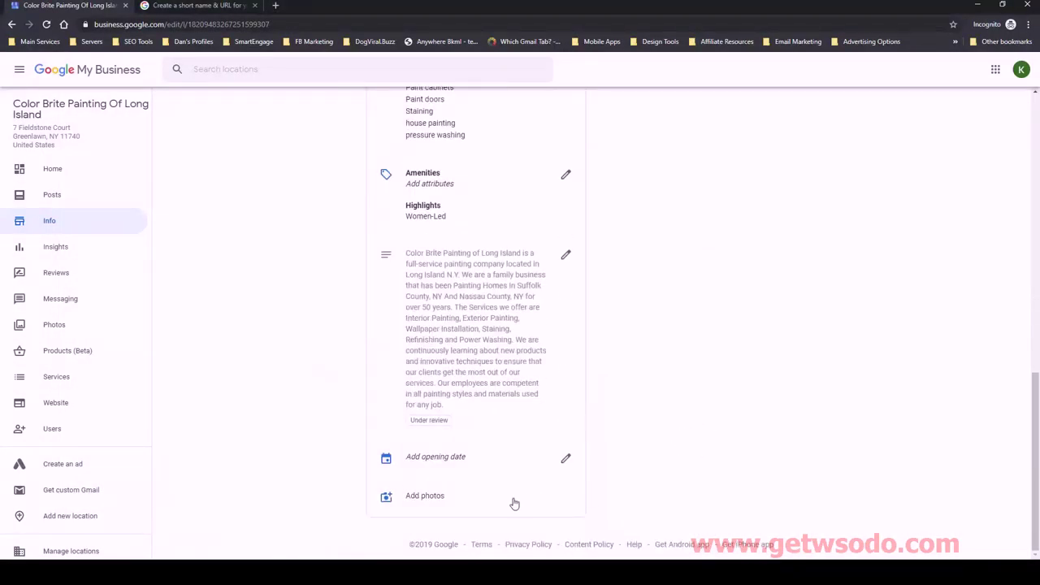
left_click(418, 496)
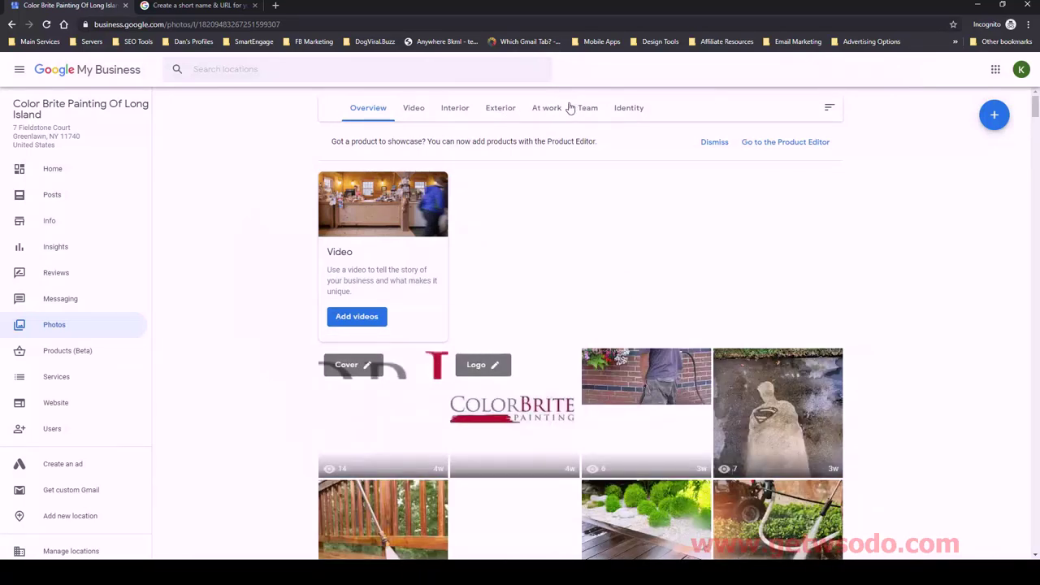
left_click(498, 108)
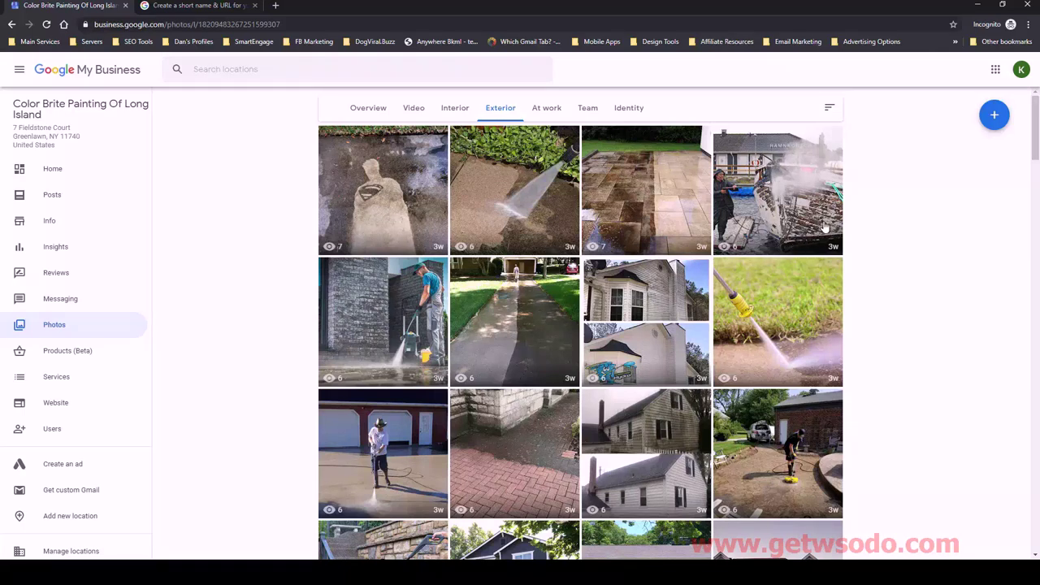
left_click(370, 111)
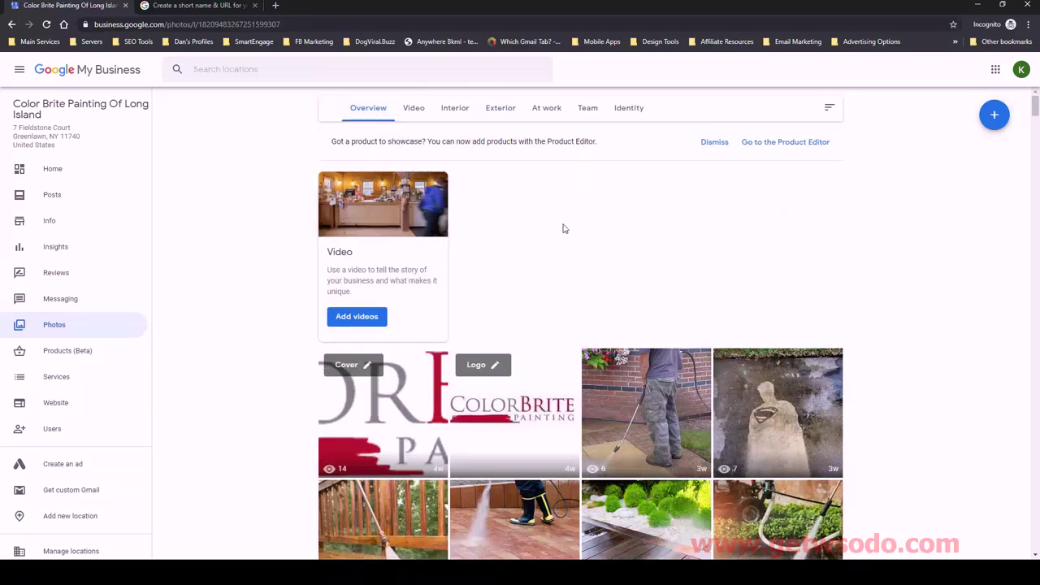
Review the listing's Exterior photos twice, returning to the photo overview each time
left_click(500, 108)
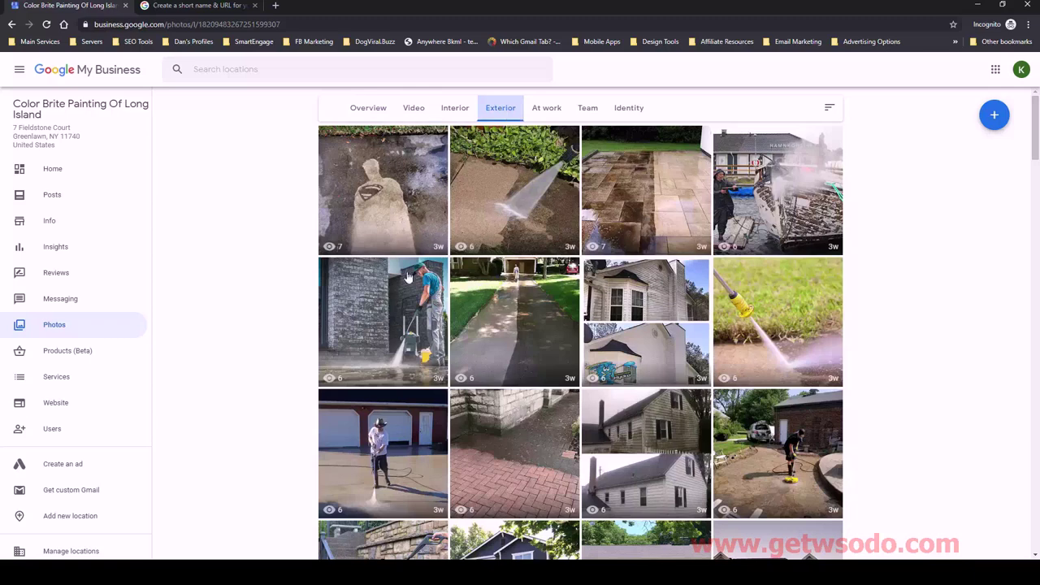
left_click(370, 108)
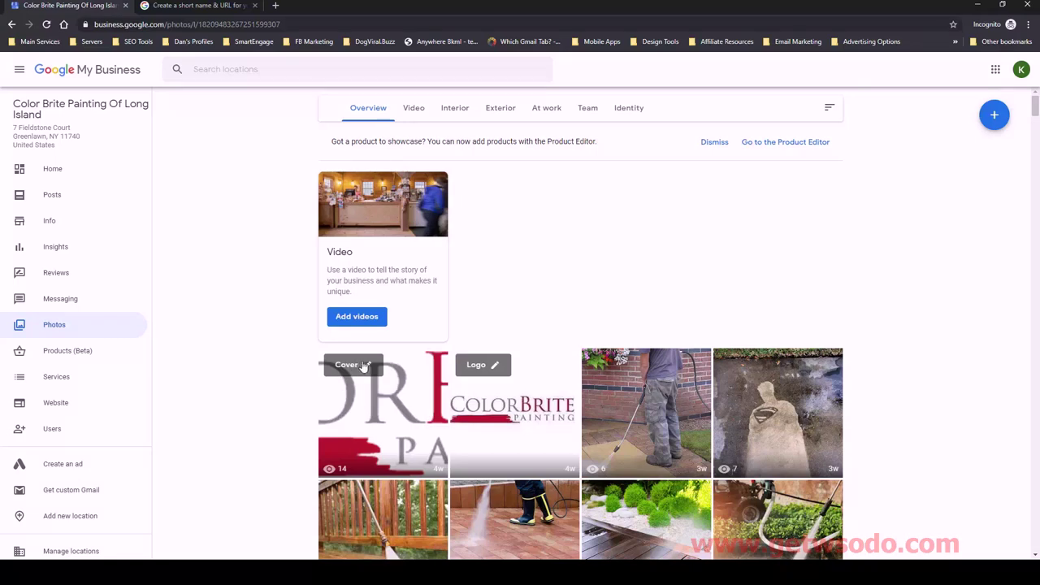
left_click(493, 117)
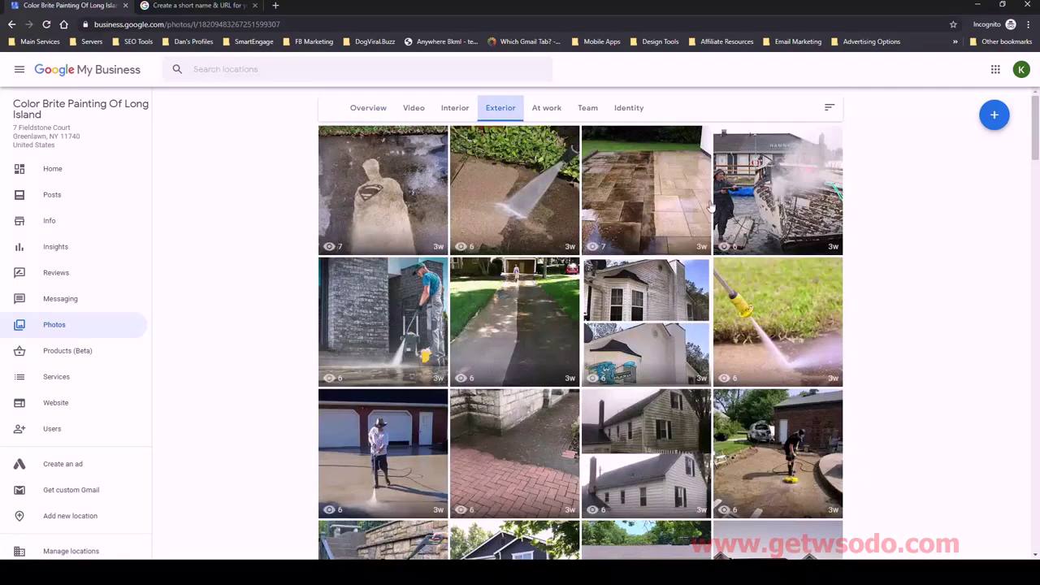
left_click(363, 114)
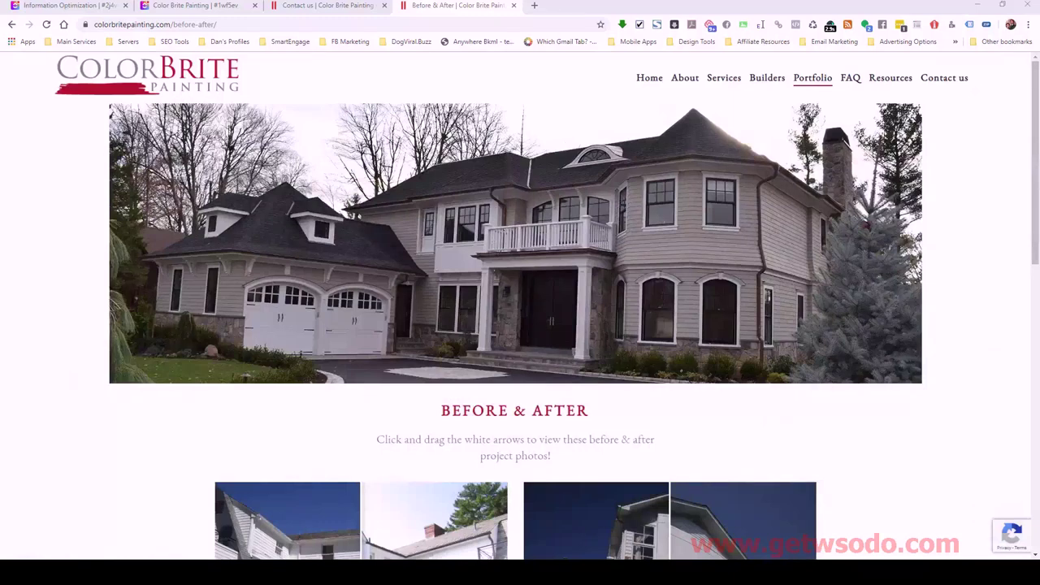
Leave the Color Brite website, open the video upload for the Google My Business listing and close it without adding a video
left_click(79, 6)
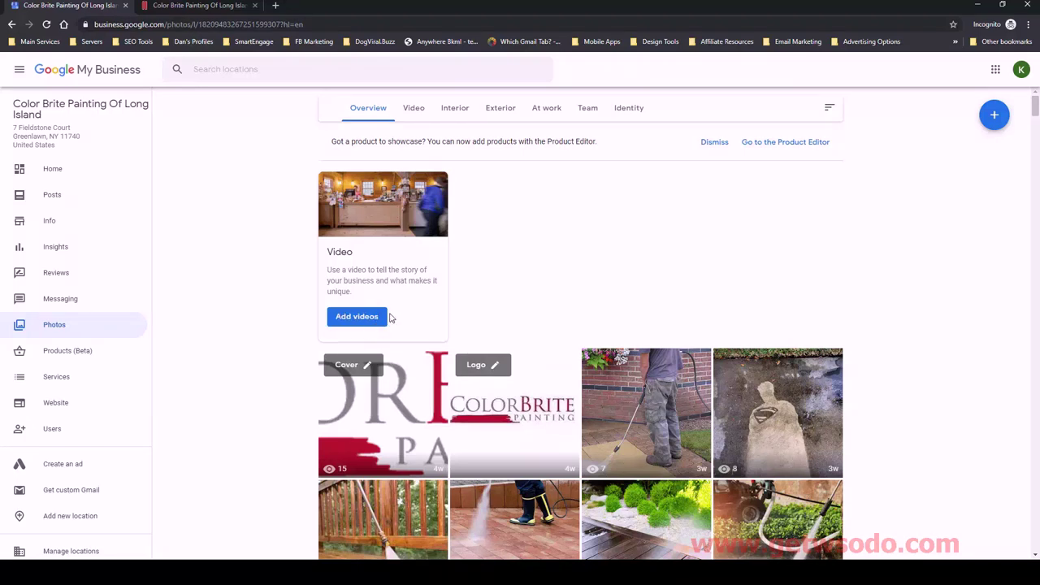
left_click(344, 322)
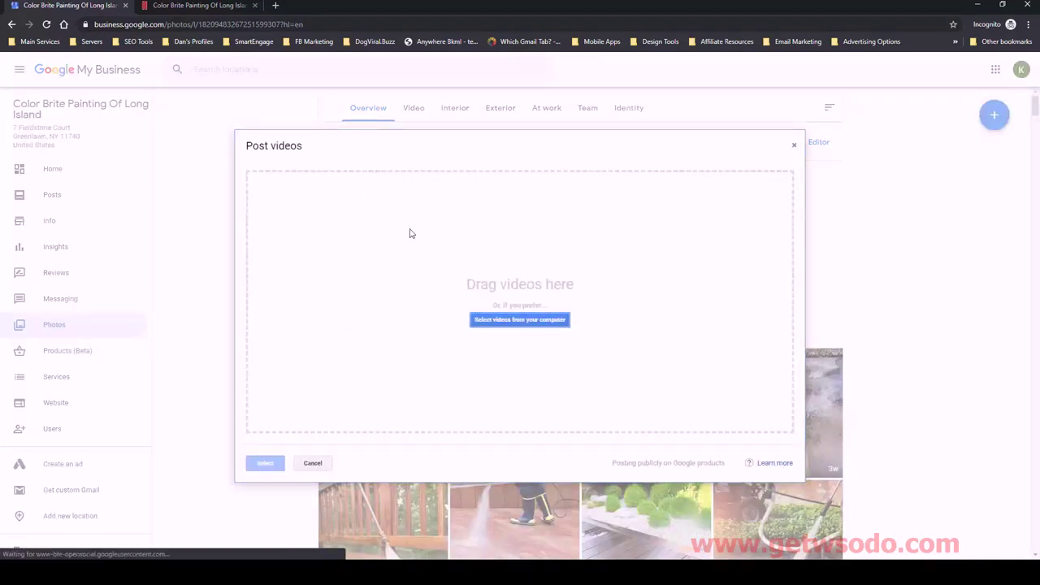
left_click(794, 144)
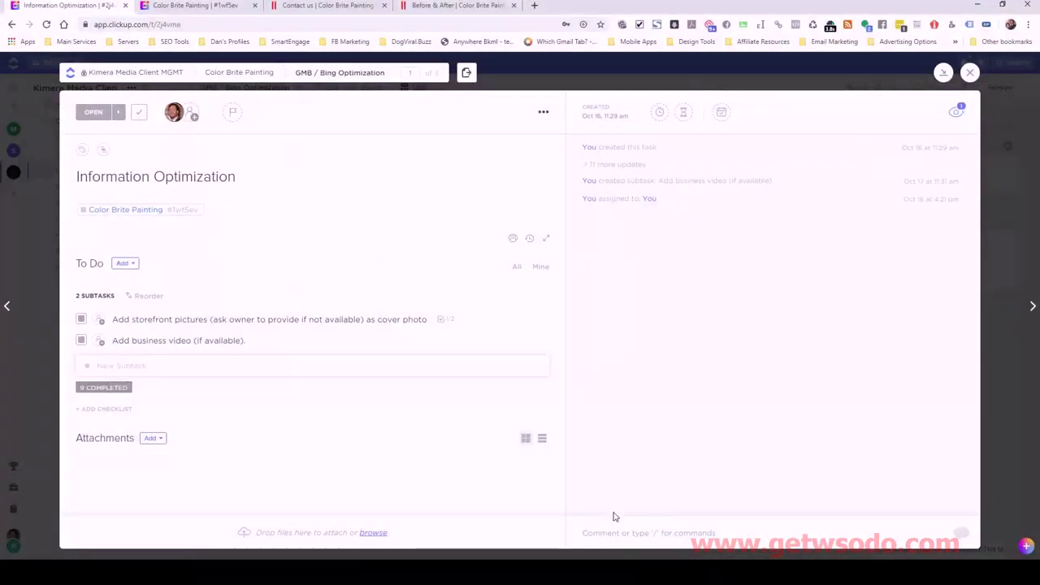
In ClickUp, describe the "Add business video" subtask: "Be sure to include the GMB (Business Name) in the file name of the video before you upload it to GMB."
left_click(186, 344)
left_click(156, 230)
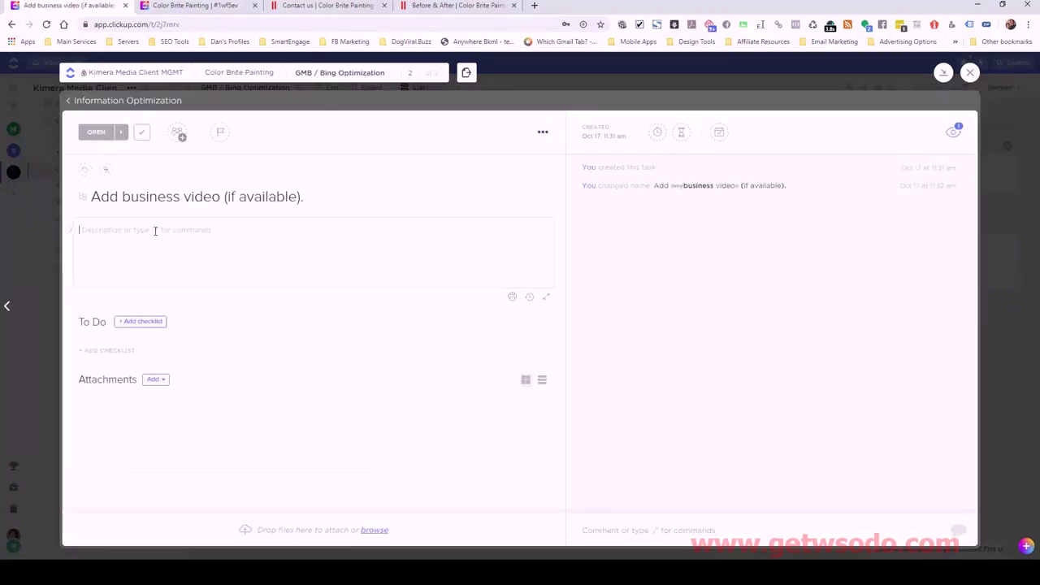
type("Be")
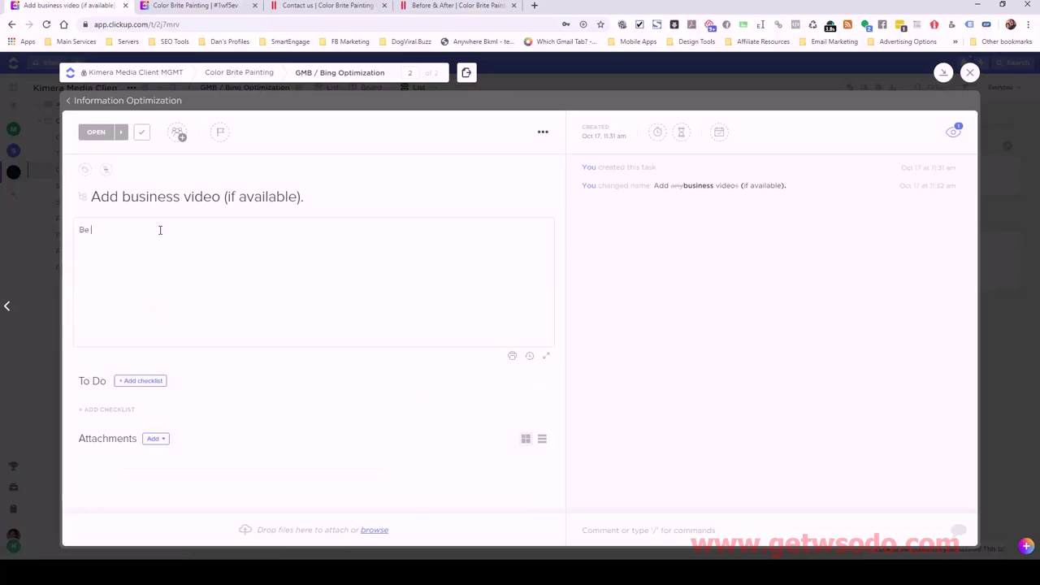
type(" sure to include the GMB (Business Name")
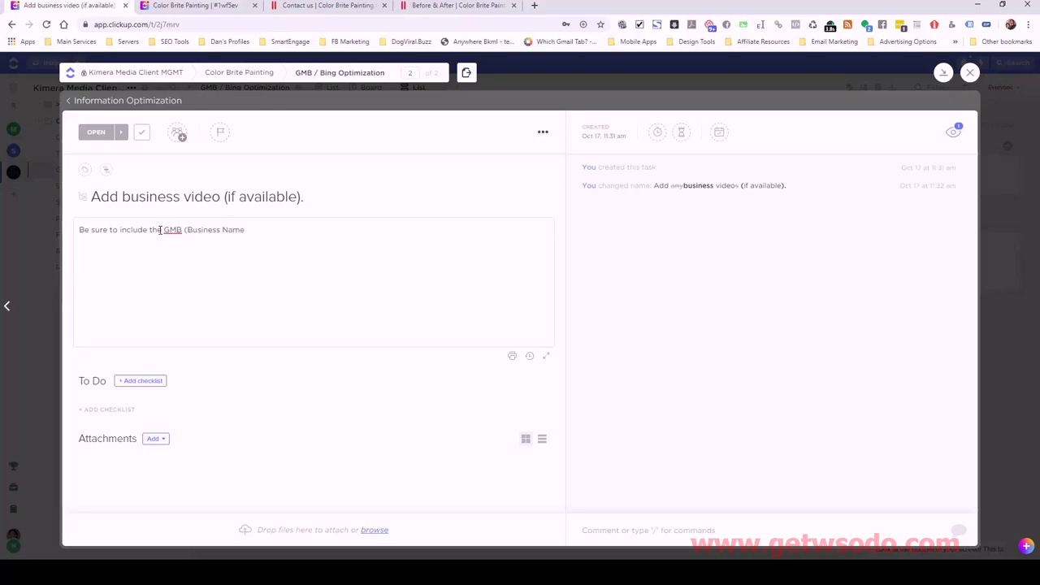
type(") IN")
key("BackSpace")
type("n")
key("BackSpace")
key("BackSpace")
key("BackSpace")
type("in the file name of the video before you upload it to GMB.")
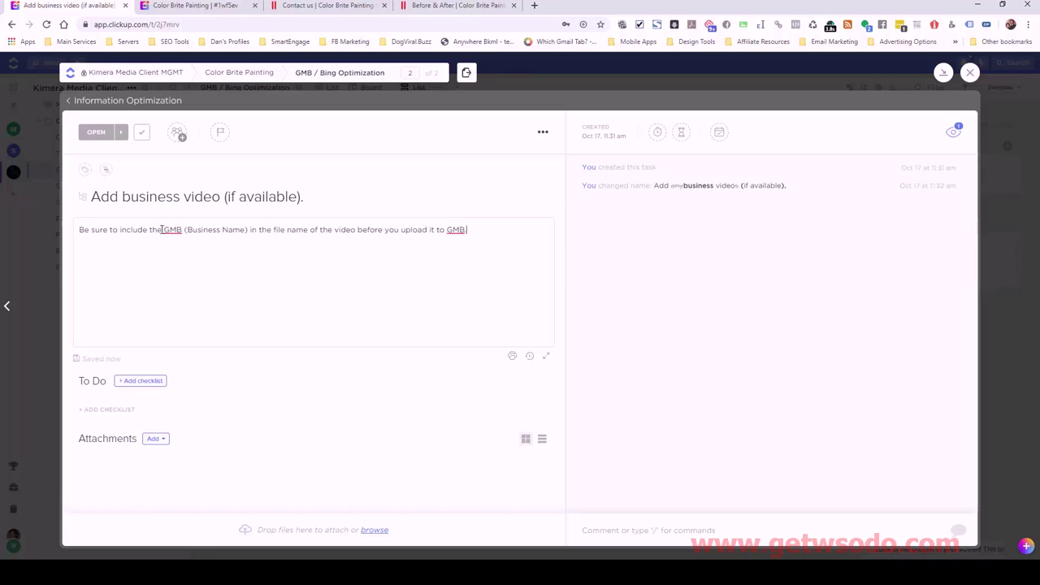
Open the Before & After portfolio on the Color Brite website and examine its project photos, shifting the first two comparison sliders
left_click(336, 7)
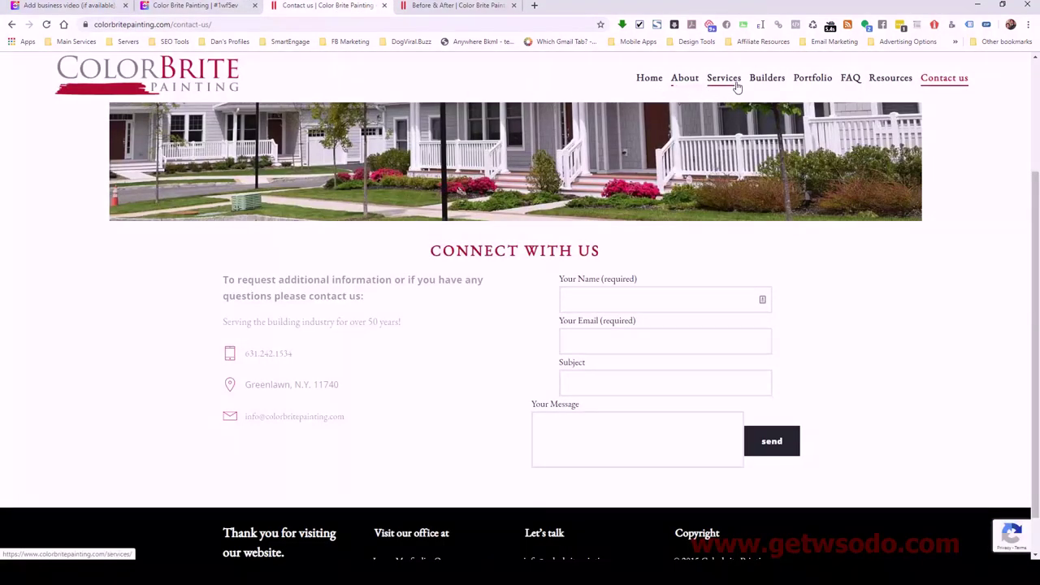
mouse_move(809, 83)
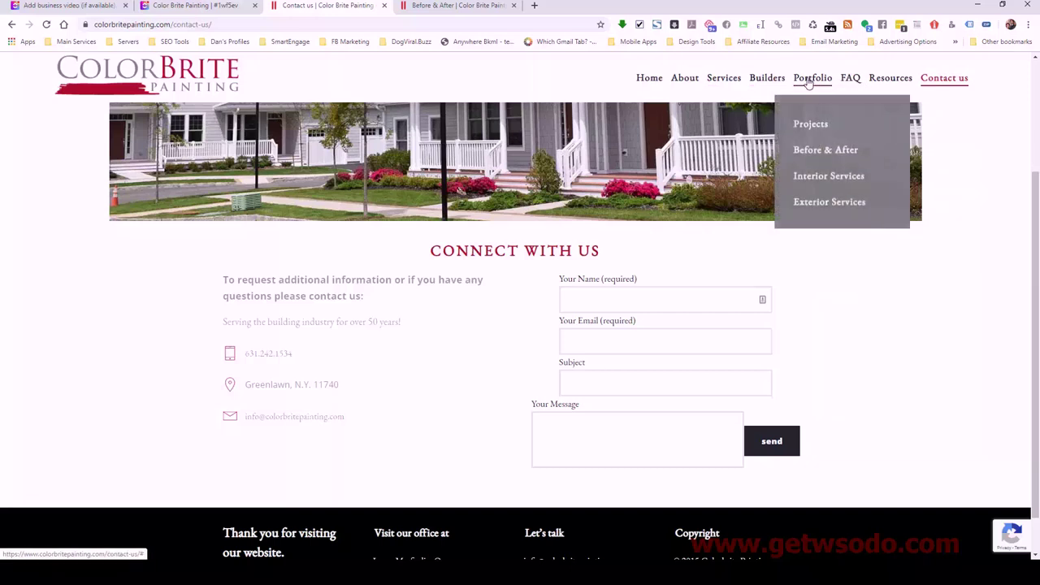
left_click(821, 153)
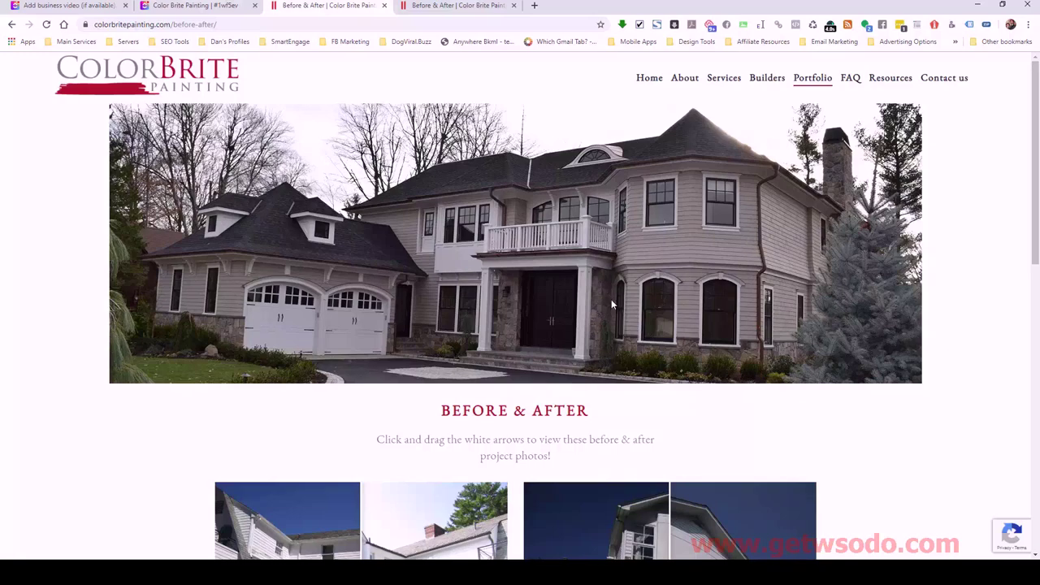
left_click_drag(1038, 120, 1000, 258)
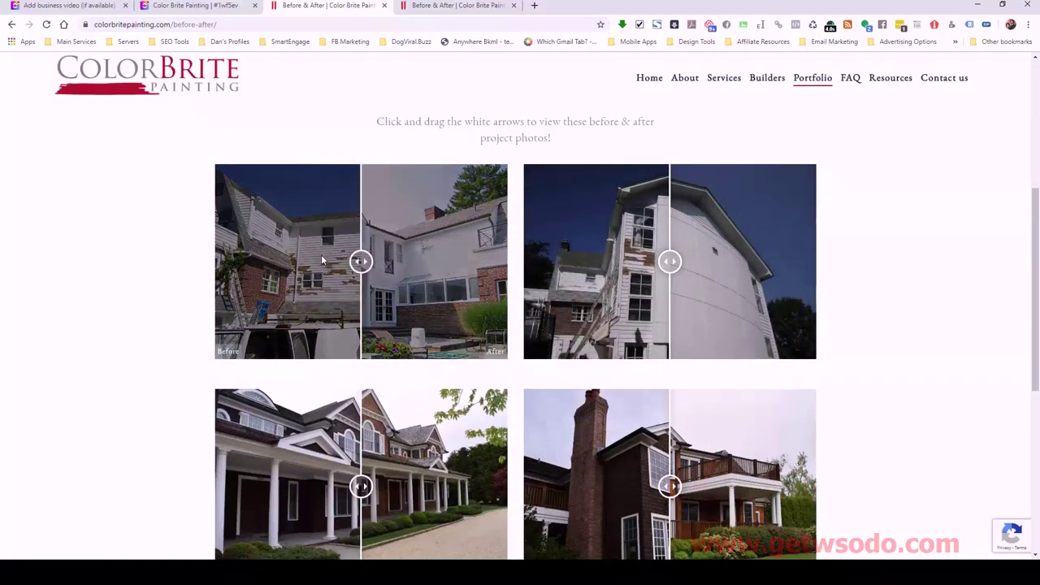
left_click_drag(361, 261, 391, 261)
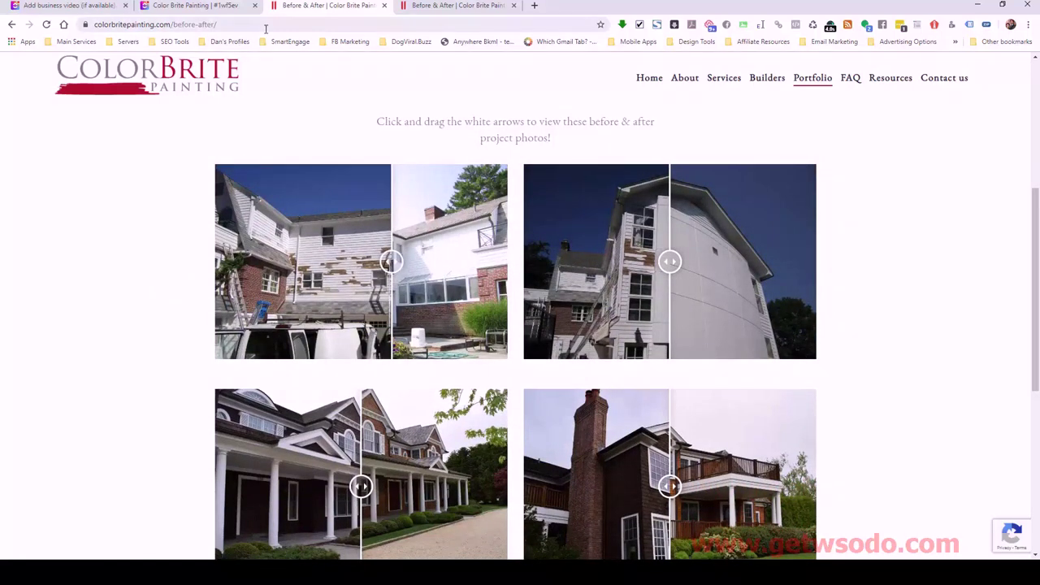
left_click_drag(670, 261, 717, 268)
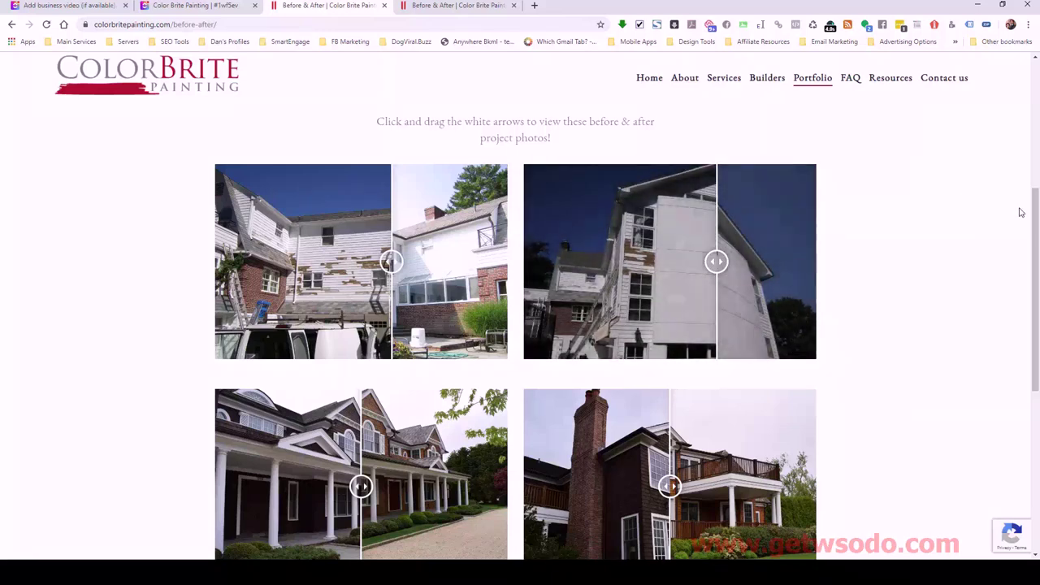
left_click_drag(1036, 210, 1036, 275)
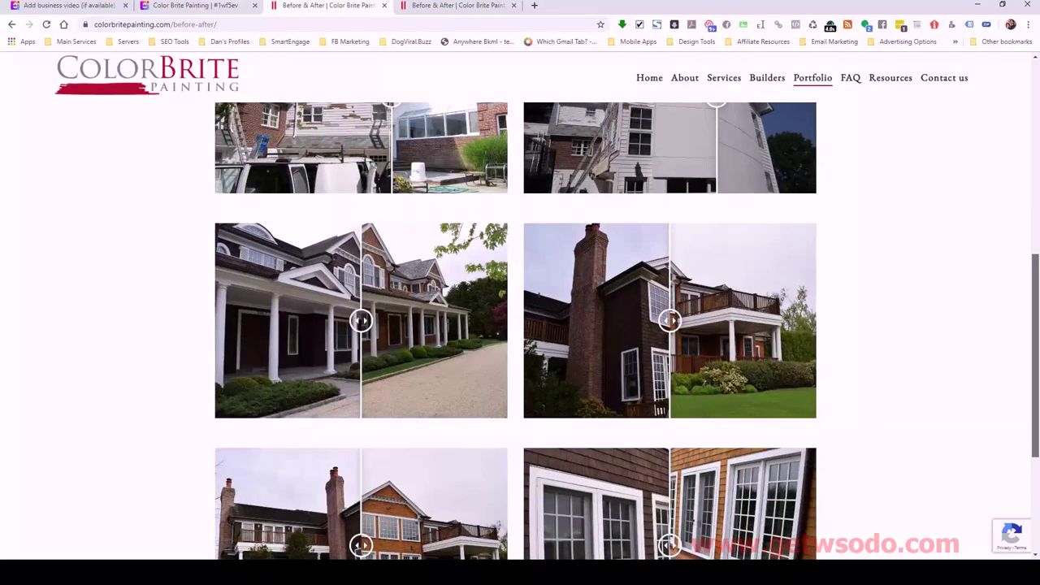
scroll(520, 331, "down", 2)
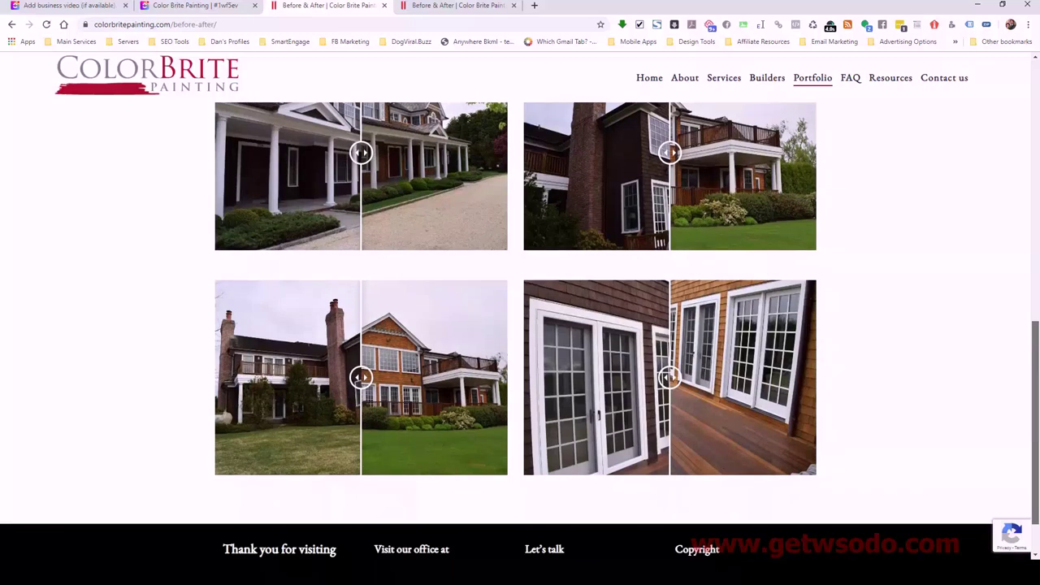
left_click_drag(1036, 334, 1026, 77)
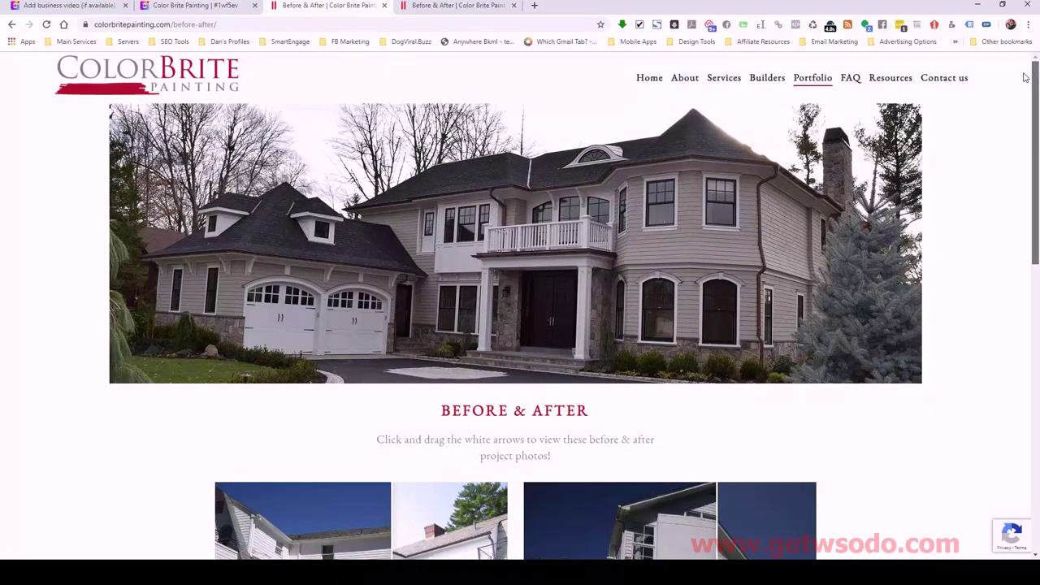
left_click_drag(1026, 77, 1026, 78)
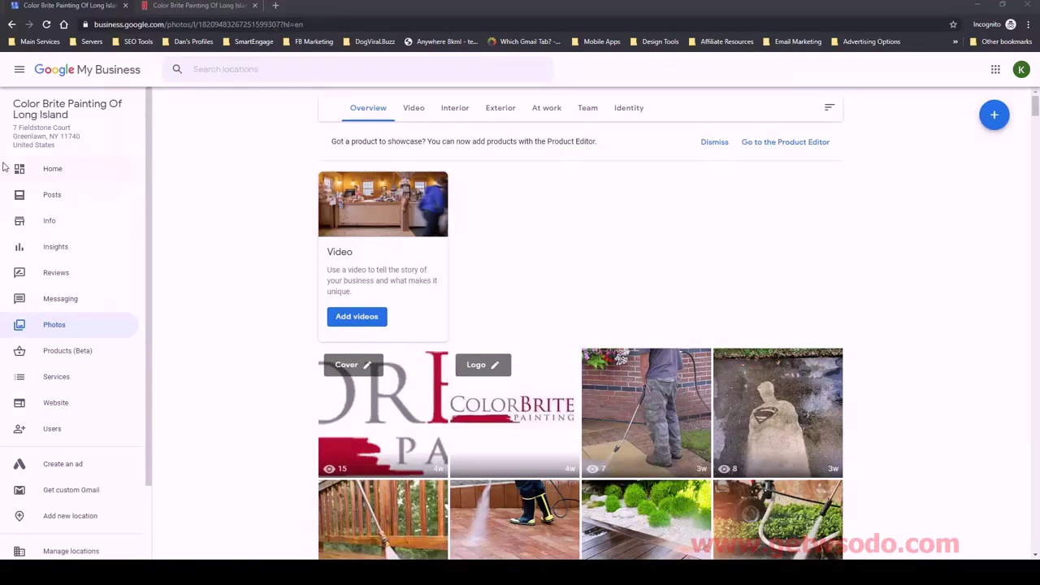
In Google My Business, open the listing's business information and look through its fields down to the description and opening date
left_click(51, 221)
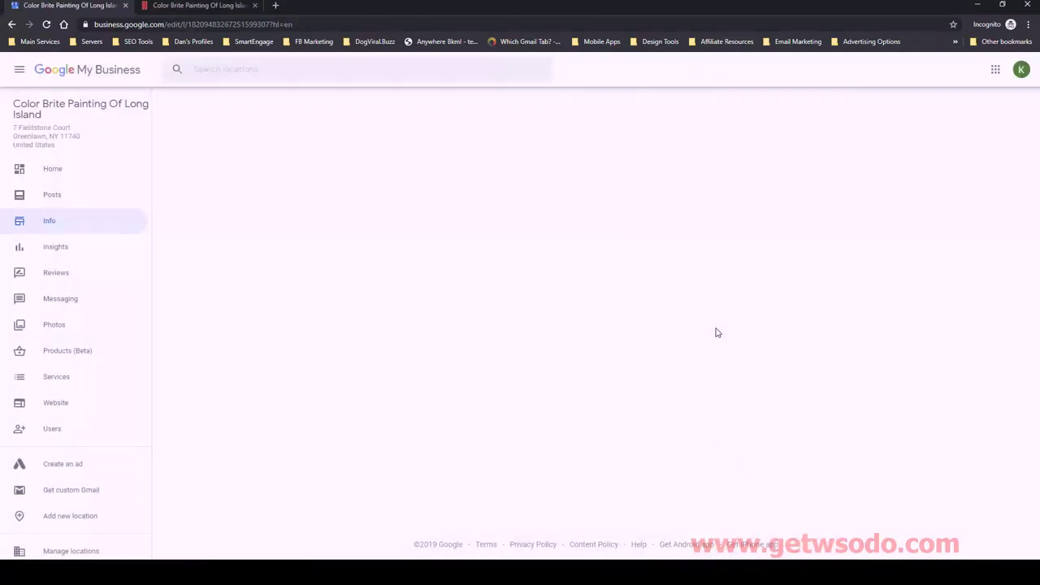
scroll(742, 320, "down", 1)
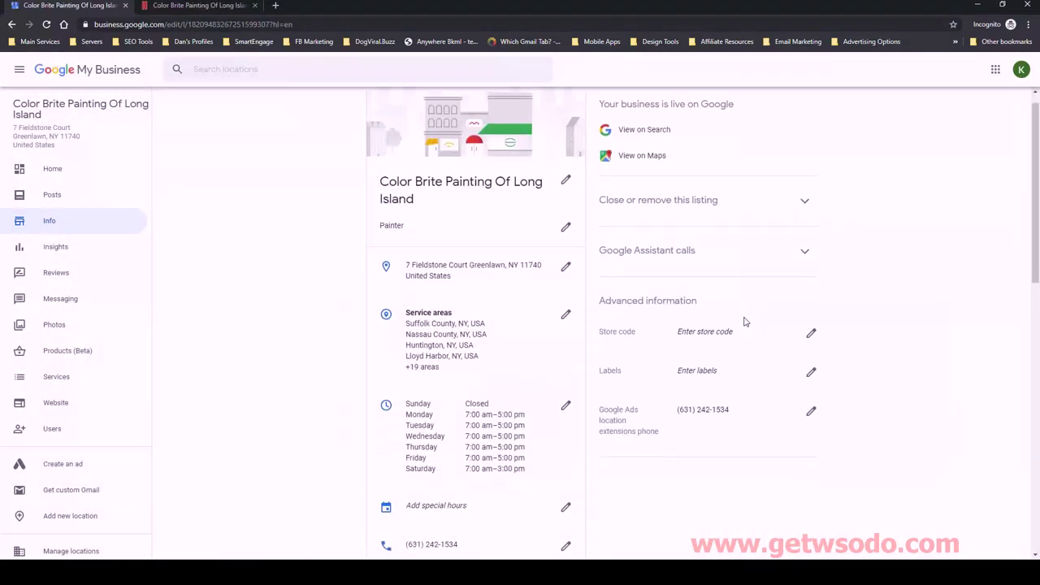
scroll(511, 352, "down", 1)
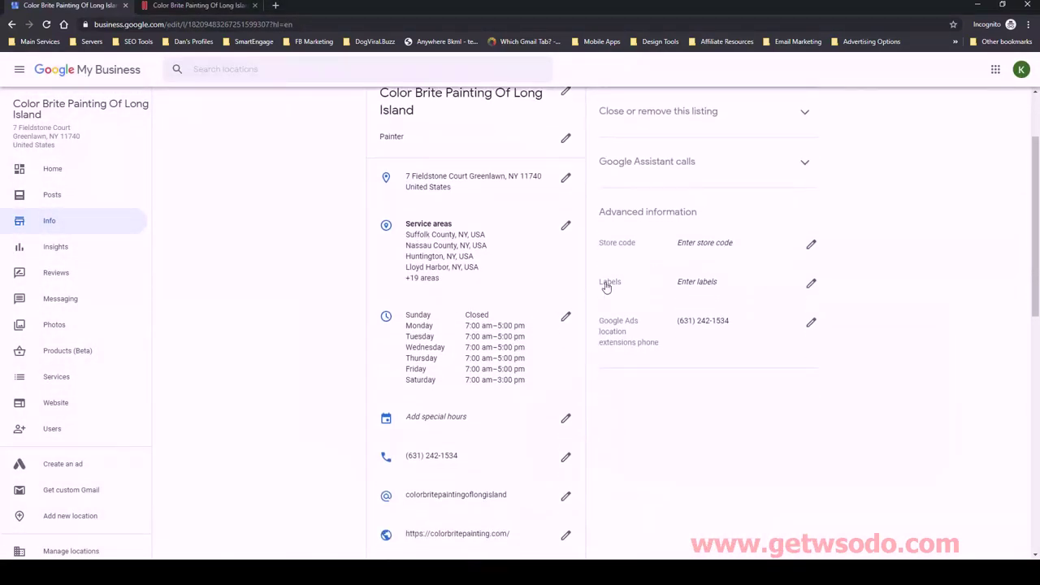
scroll(541, 378, "down", 4)
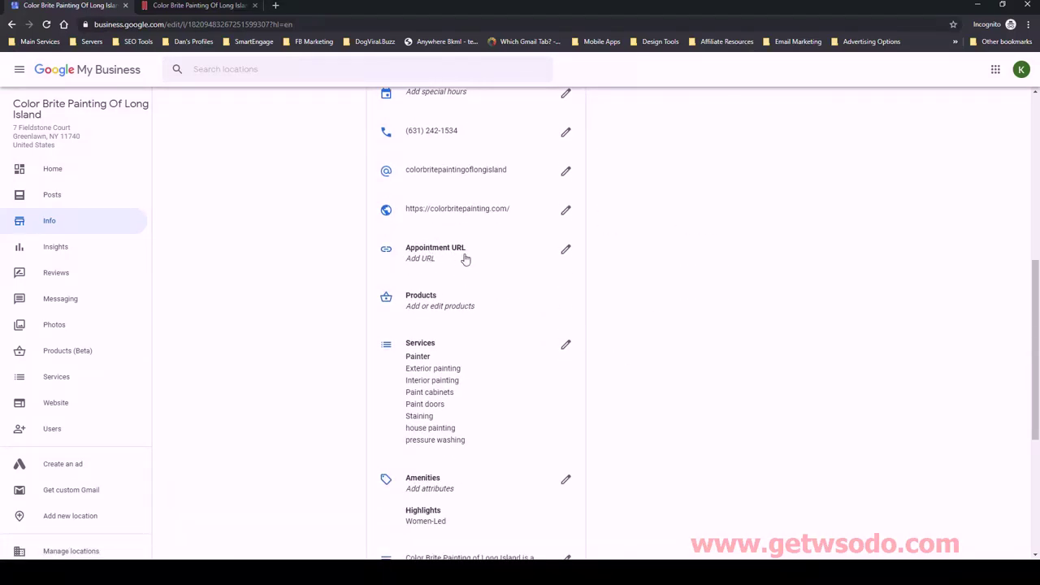
left_click_drag(1036, 277, 1034, 408)
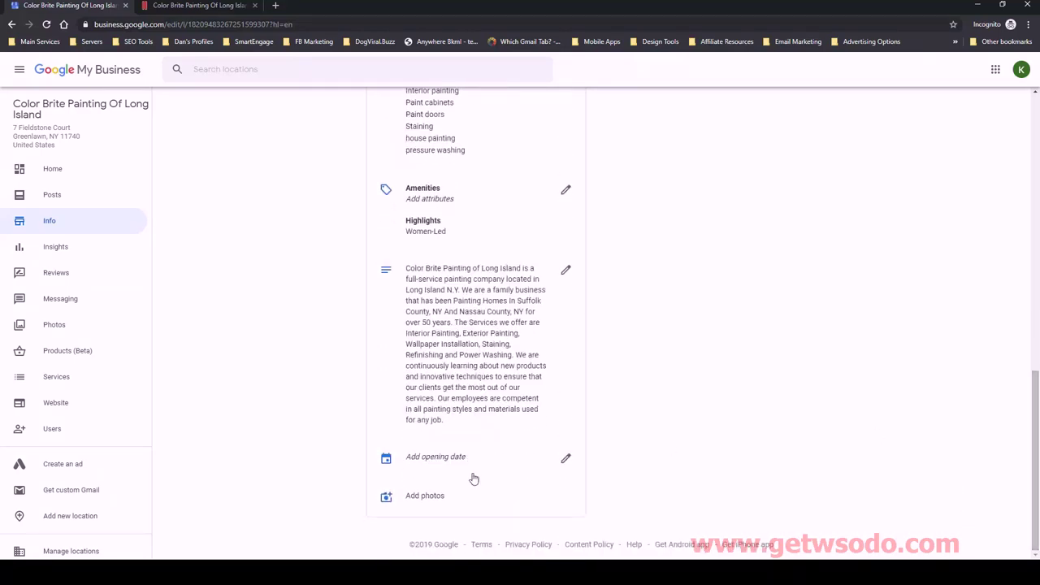
scroll(615, 451, "up", 2)
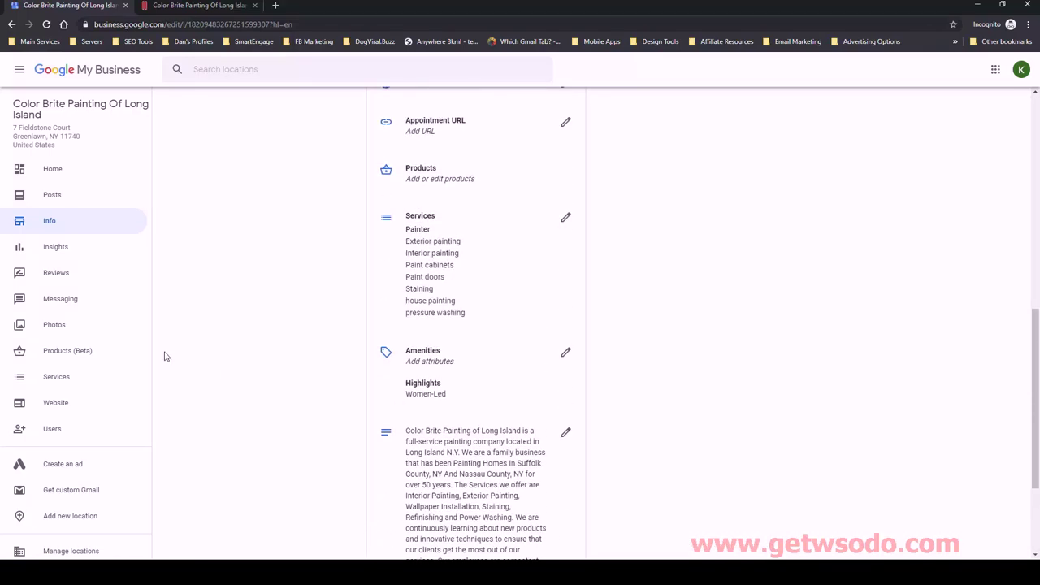
scroll(494, 382, "down", 2)
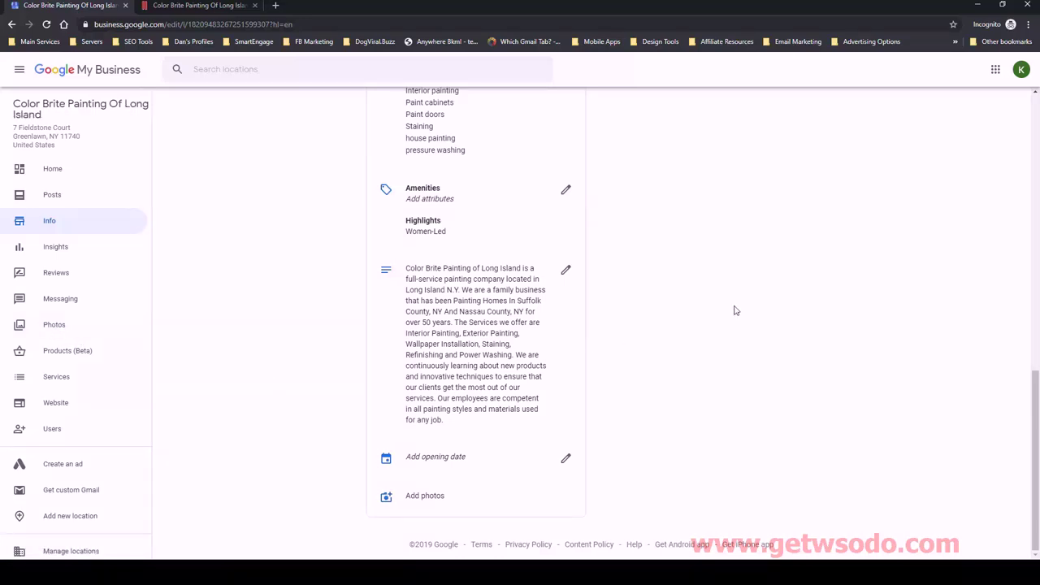
scroll(735, 311, "up", 3)
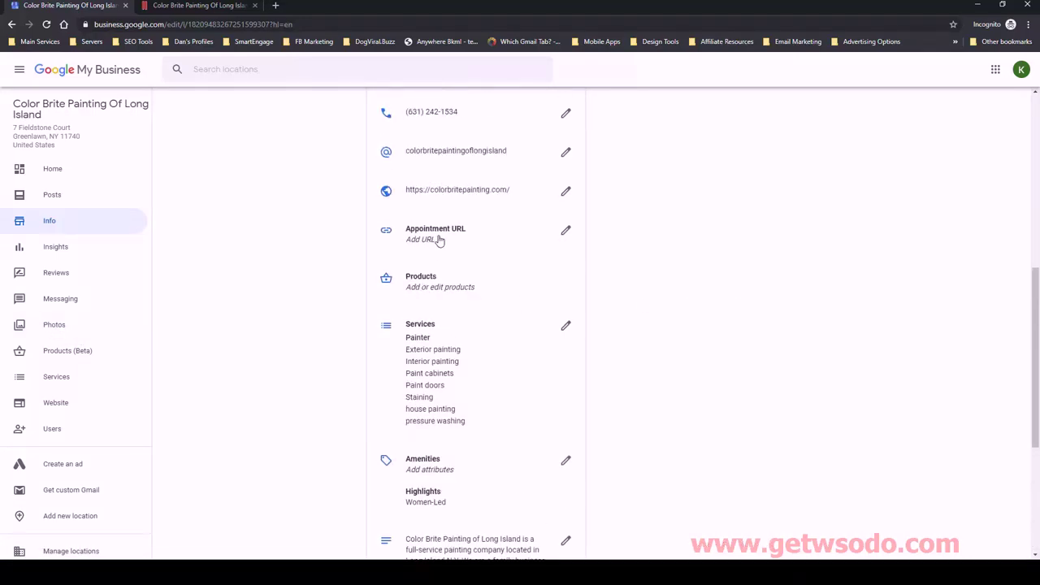
left_click(565, 230)
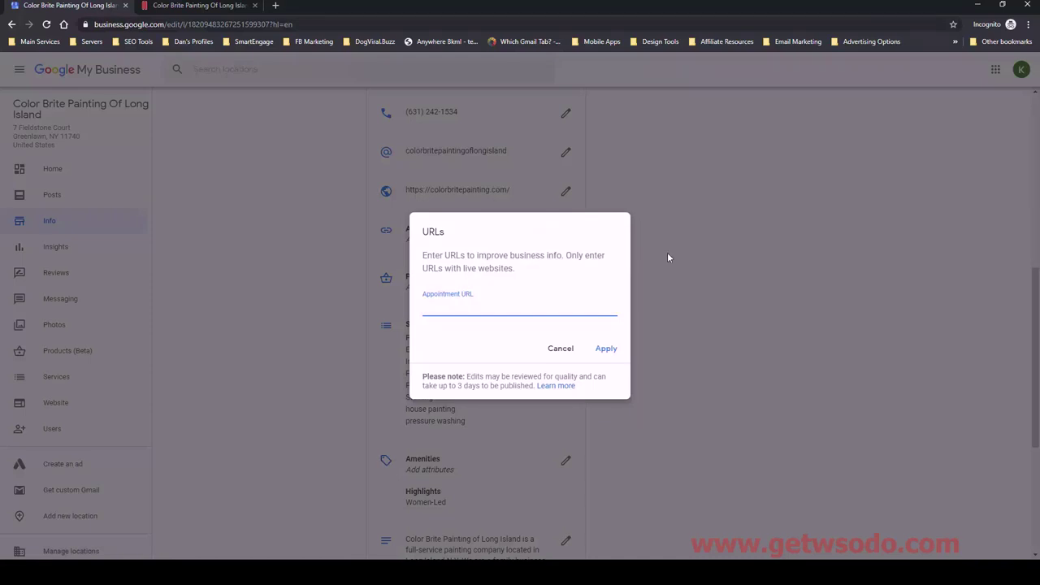
left_click(195, 13)
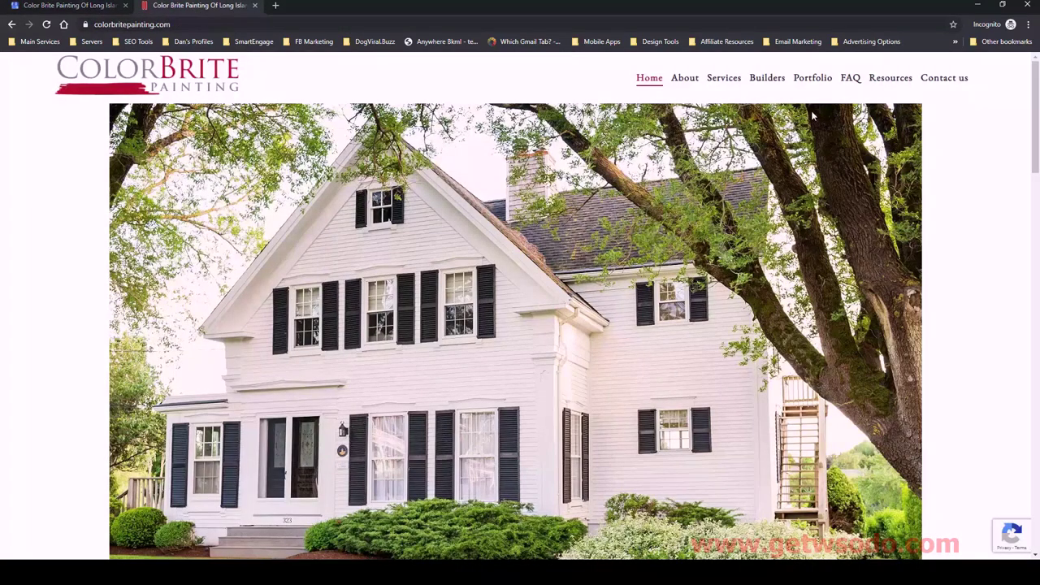
left_click(939, 79)
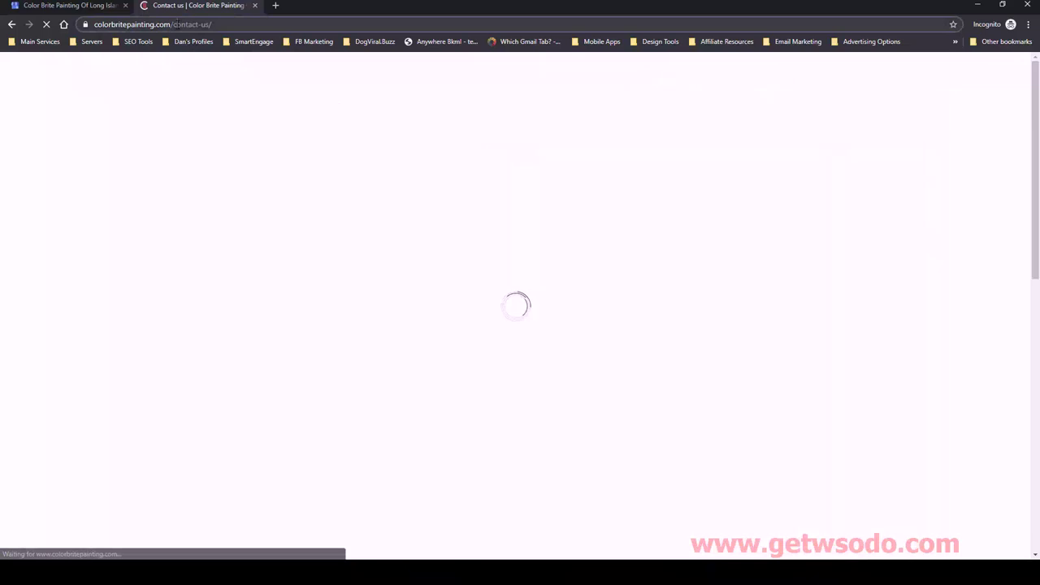
right_click(178, 24)
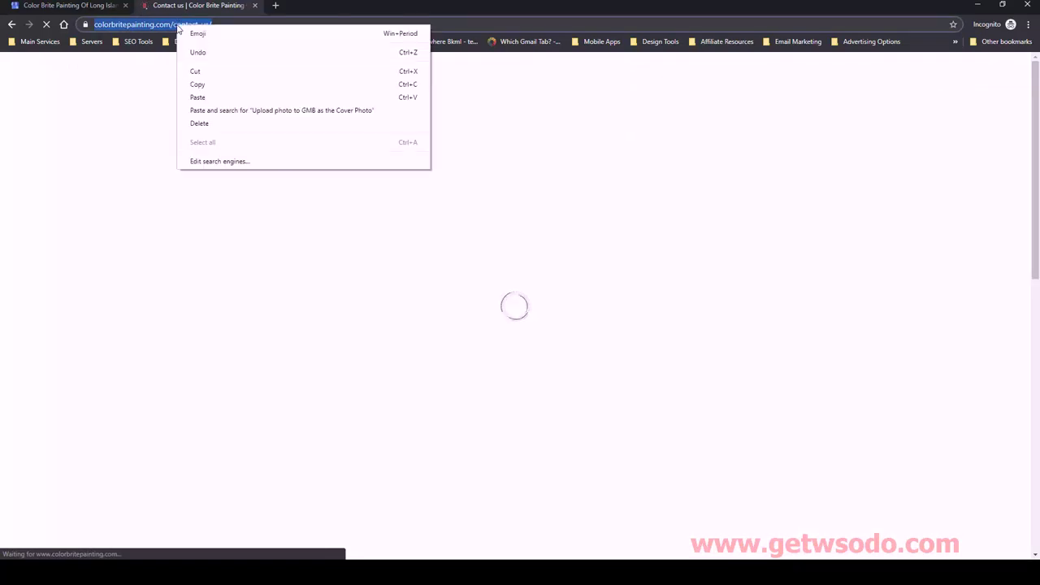
left_click(218, 84)
left_click(89, 7)
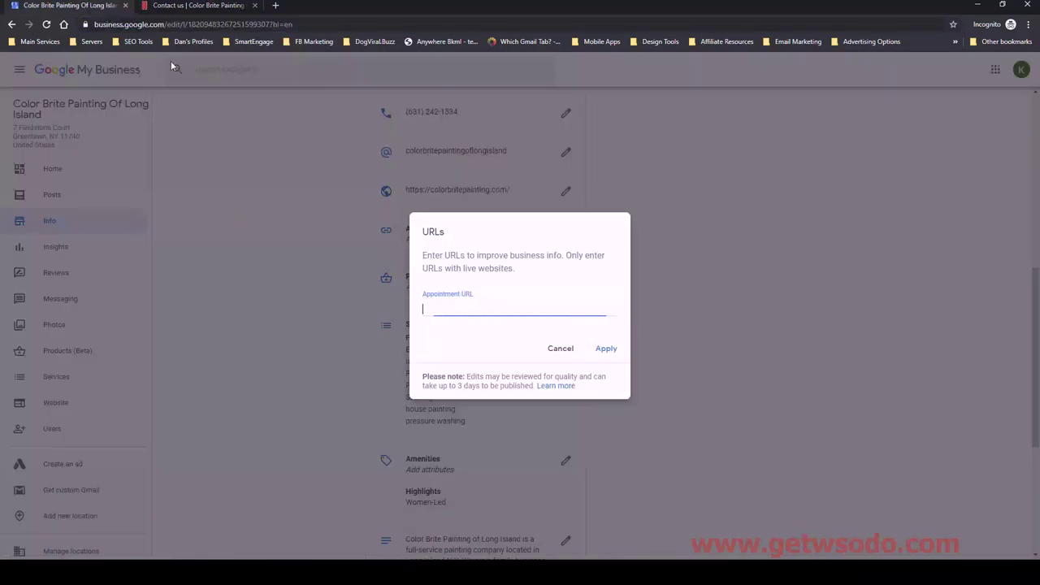
right_click(483, 309)
left_click(520, 388)
left_click(608, 348)
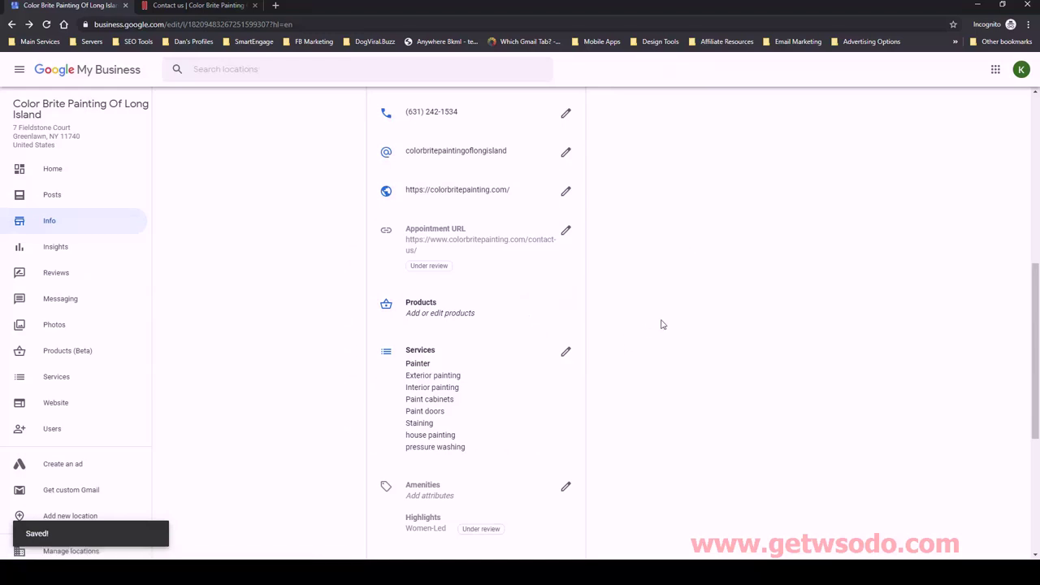
scroll(663, 325, "up", 5)
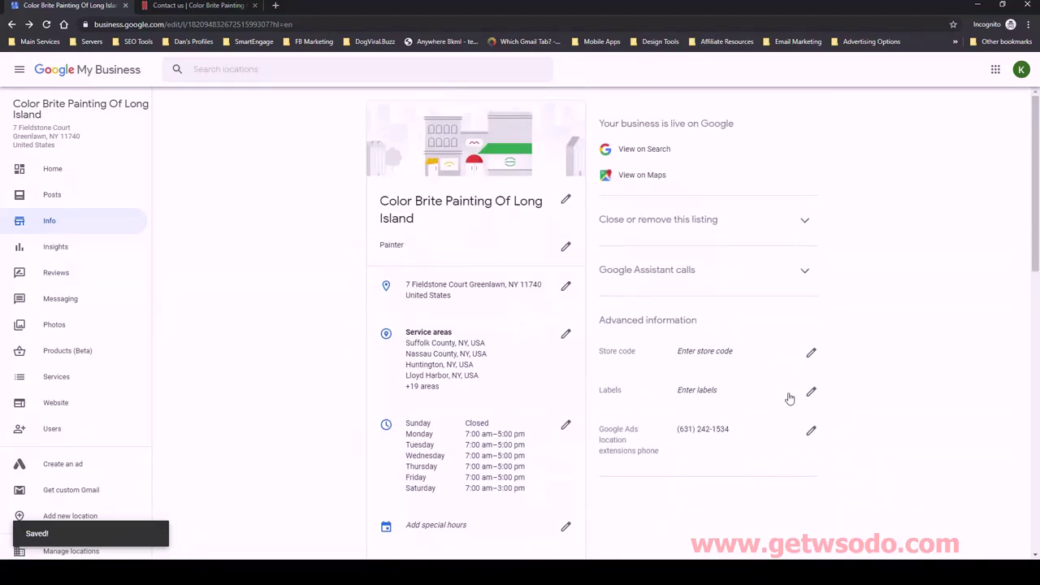
scroll(860, 330, "down", 1)
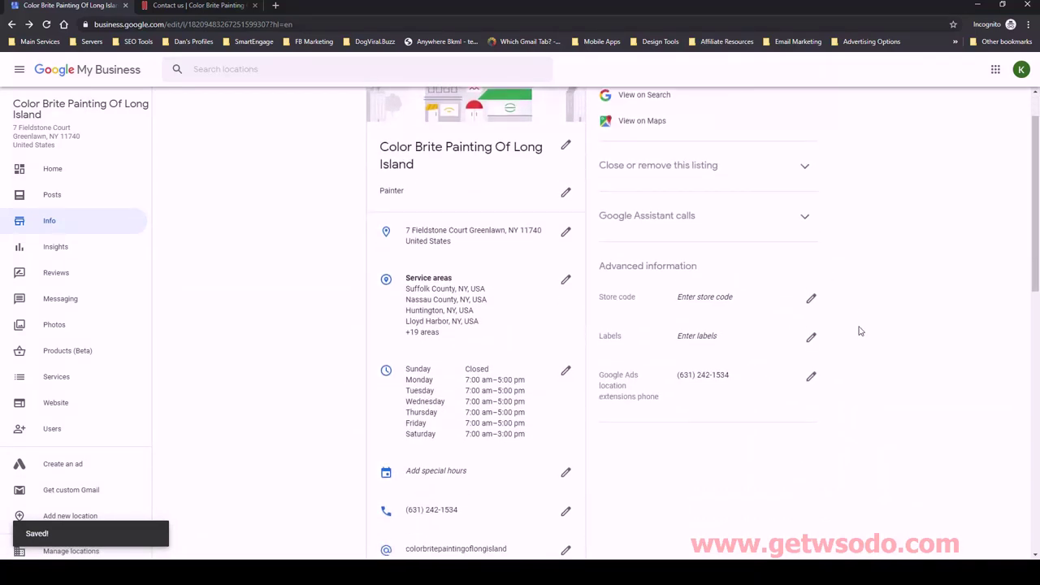
scroll(860, 331, "down", 10)
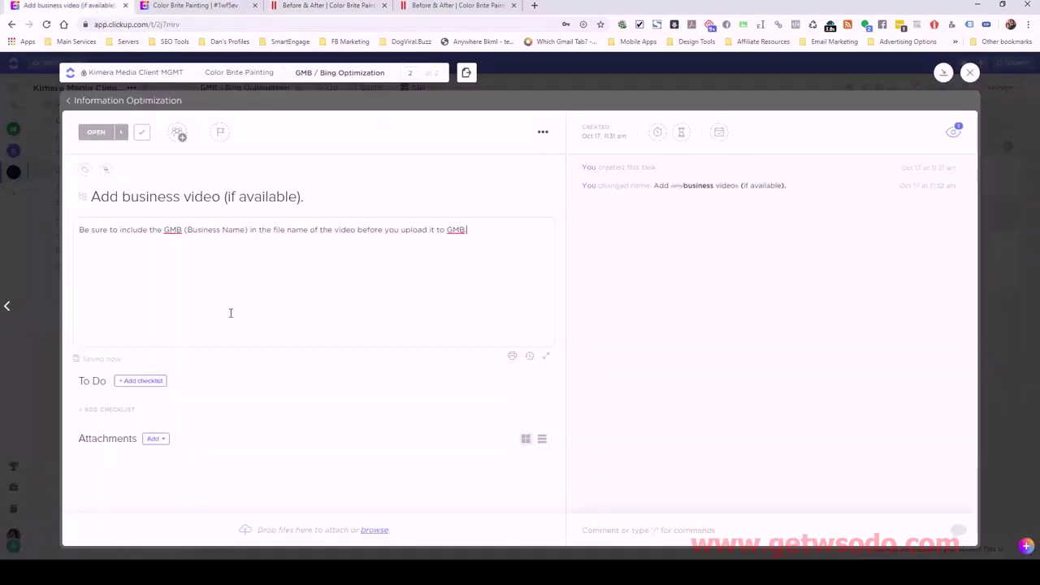
In ClickUp, return from the business video subtask to the parent Information Optimization task and start a new subtask
left_click(66, 102)
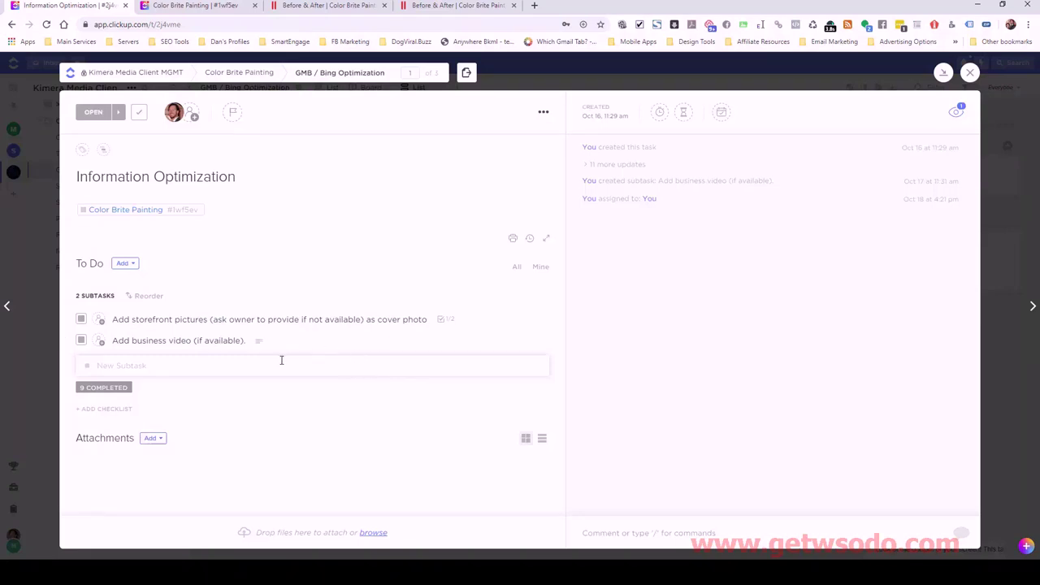
left_click(192, 367)
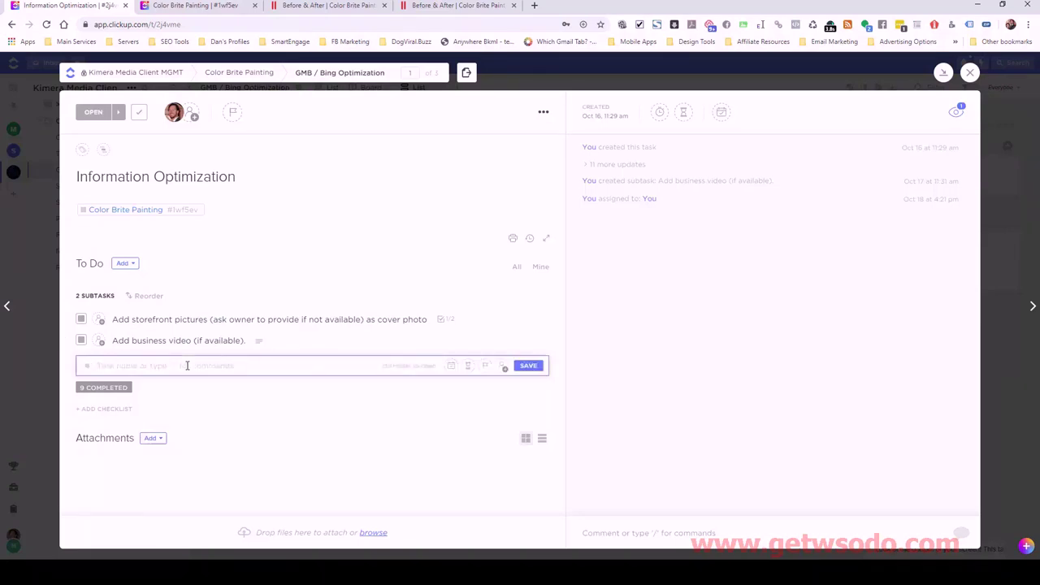
type("Complete Appoin")
key("BackSpace")
key("BackSpace")
key("BackSpace")
key("BackSpace")
key("BackSpace")
key("BackSpace")
key("BackSpace")
key("BackSpace")
key("BackSpace")
key("BackSpace")
key("BackSpace")
key("BackSpace")
key("BackSpace")
key("BackSpace")
key("BackSpace")
Name the new subtask "Fill out Appointment URL with client's contact us page URL", save it and mark it complete
type("Fill out Appointment URL with")
type("client's contact us page l")
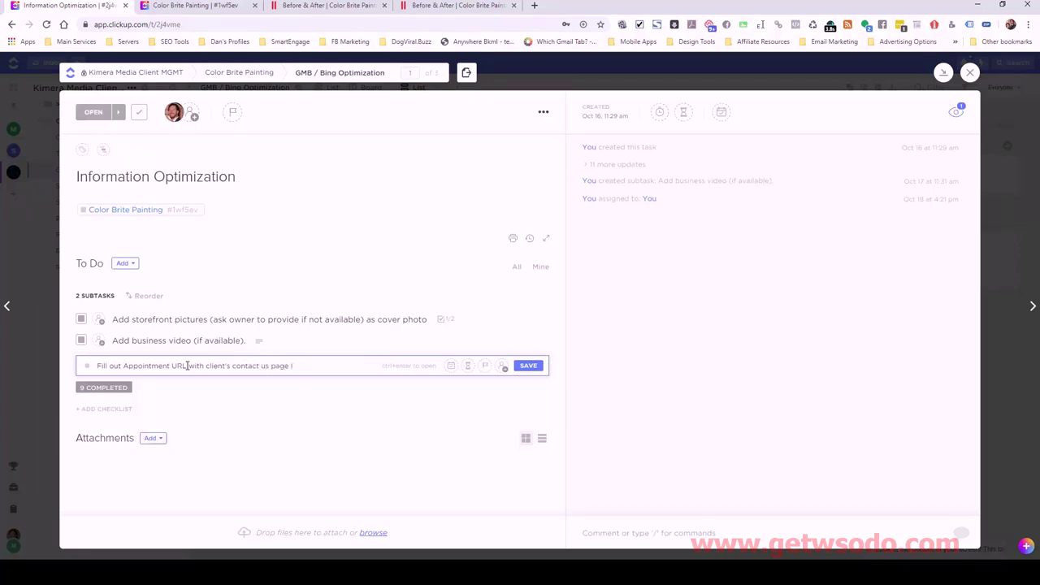
type("inkURL")
left_click(521, 367)
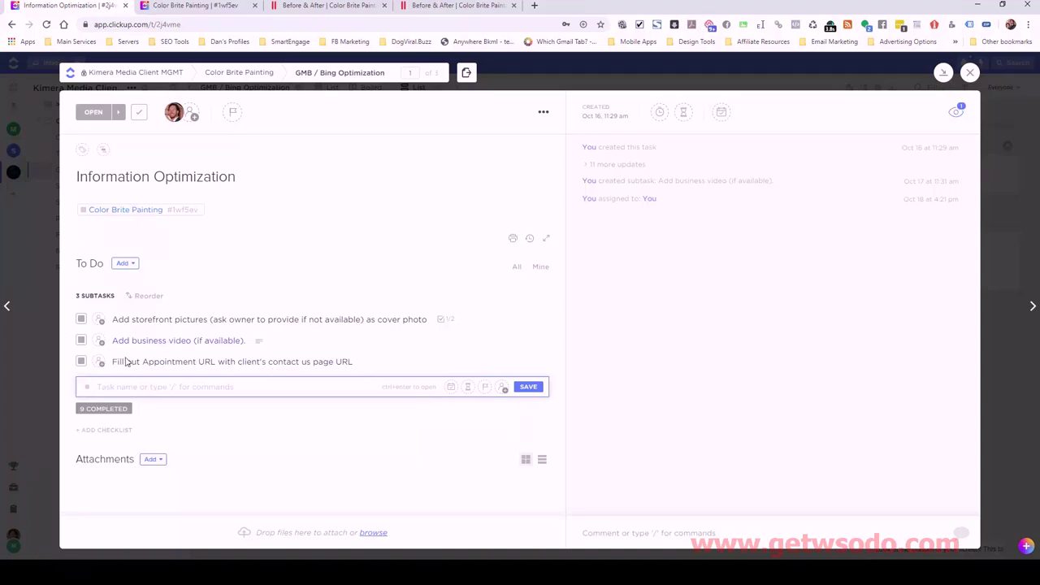
left_click(81, 362)
left_click(91, 438)
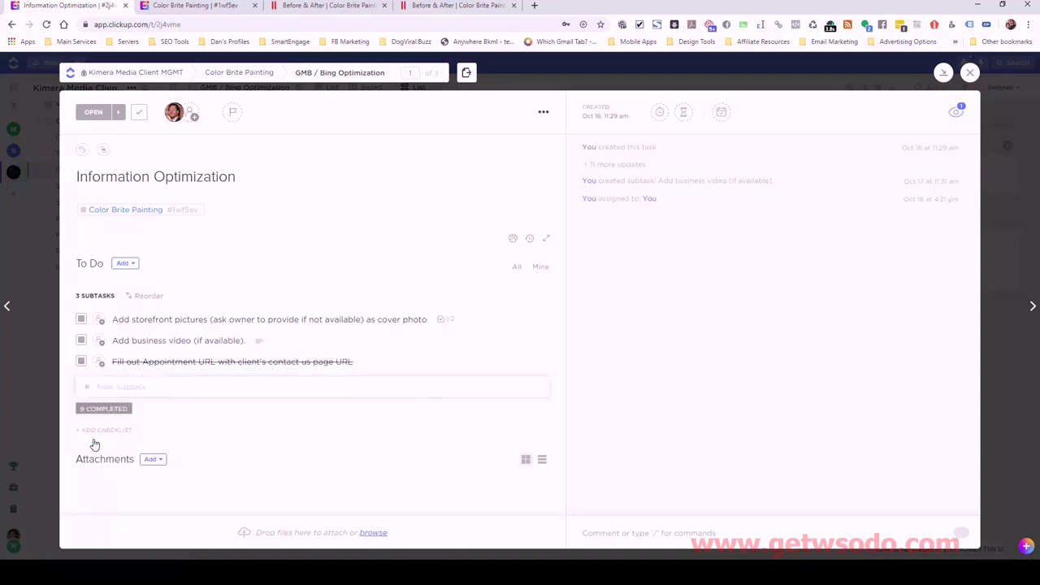